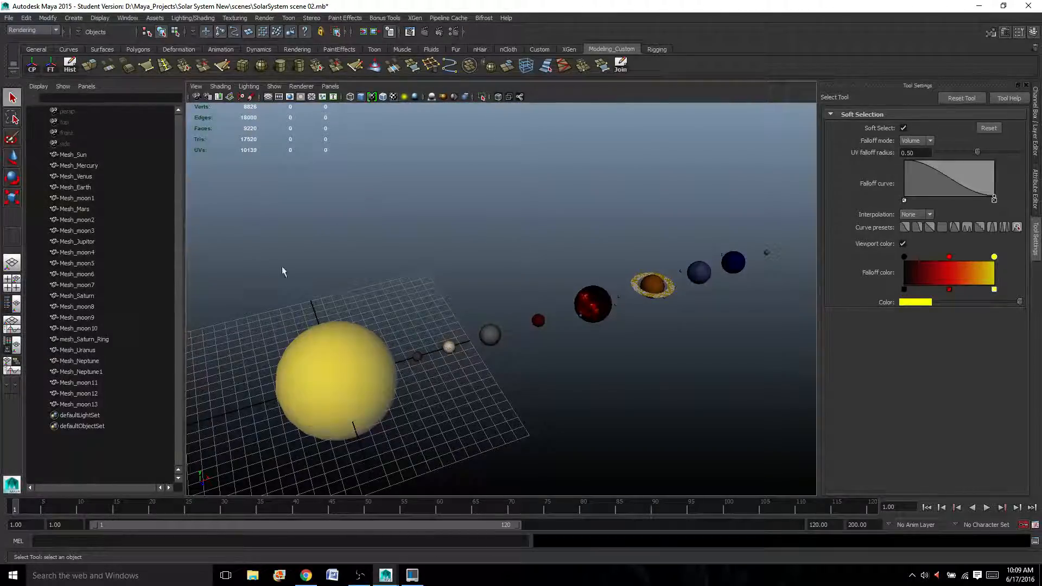
Step: Show the channel values of Mesh_Sun and set a keyframe on all its channels at frame 1
left_click(343, 347)
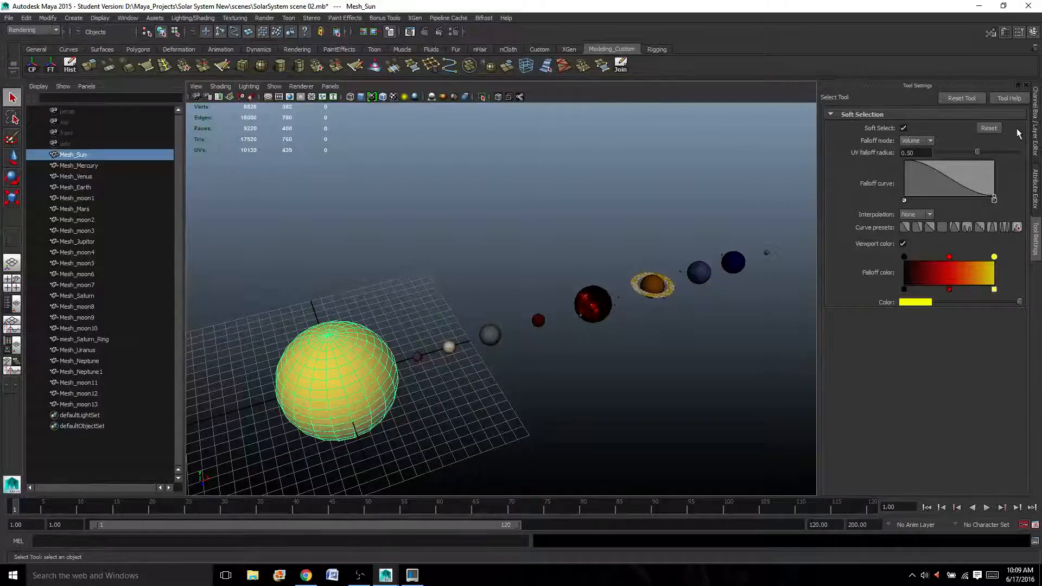
left_click(1037, 134)
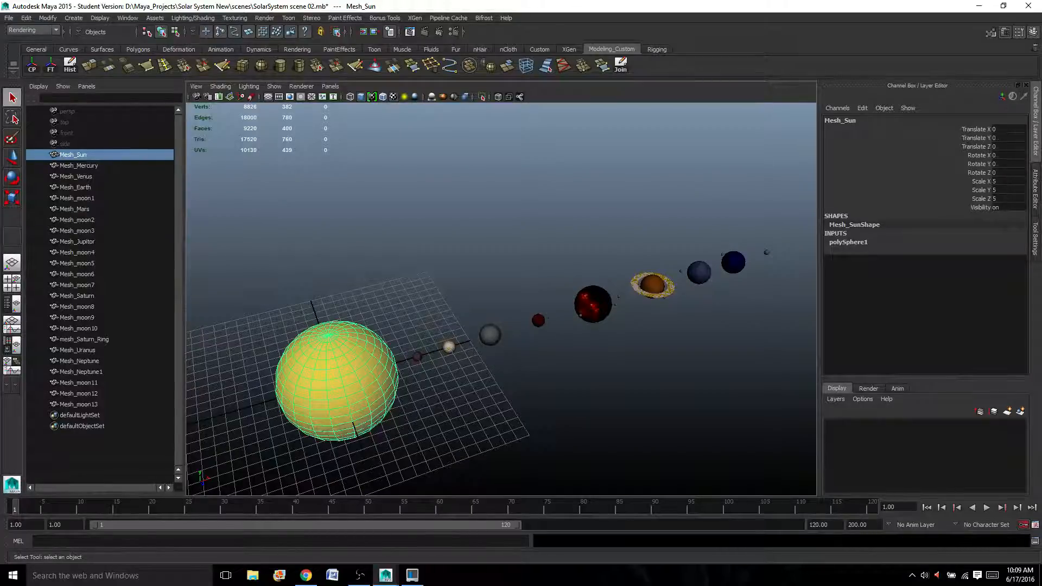
key("s")
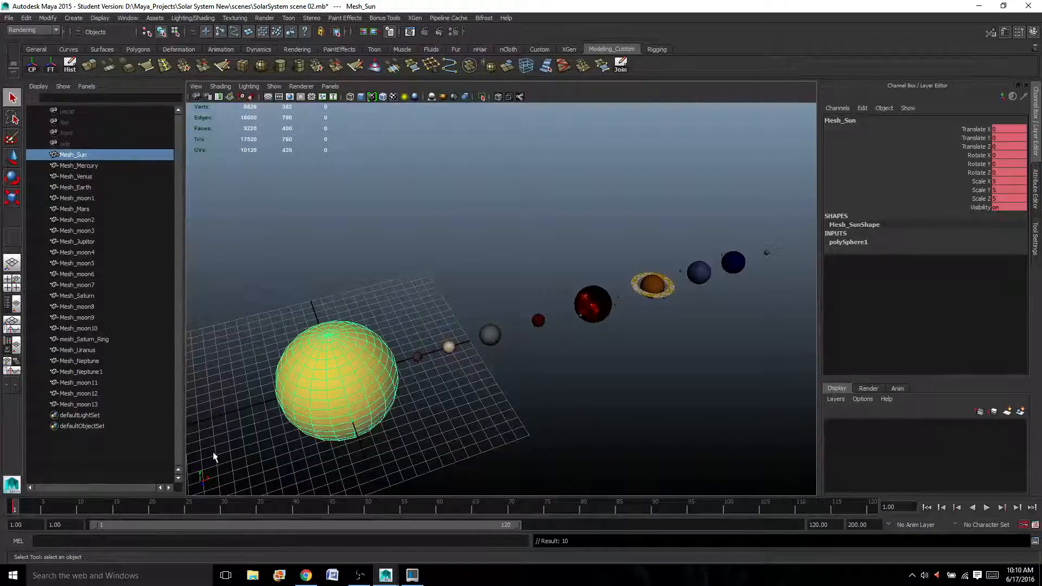
Step: Key a spin on Mesh_Sun by setting its Rotate Y to 720 at frame 120, with automatic keyframing on
key("alt+v")
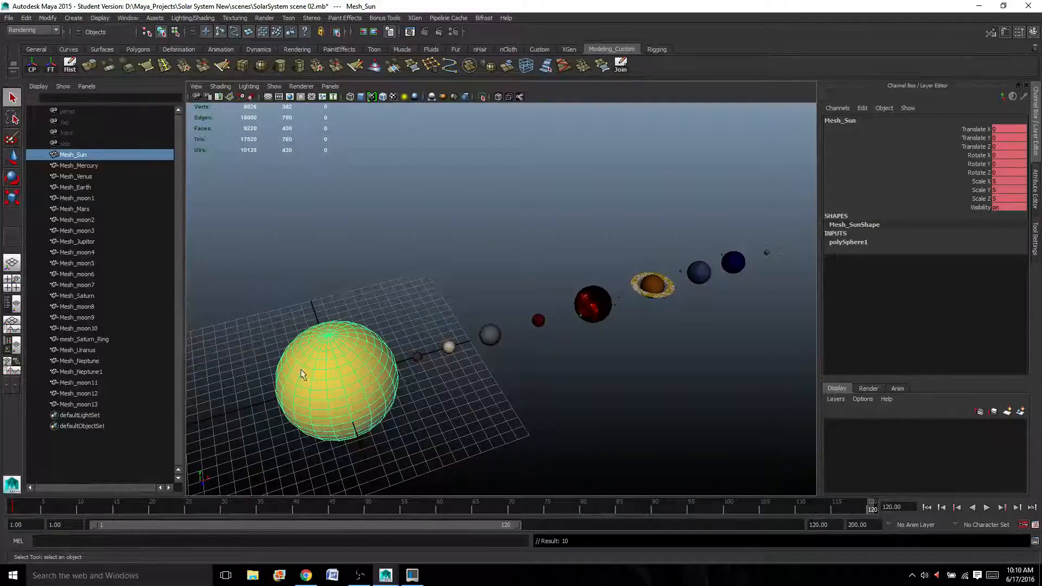
key("e")
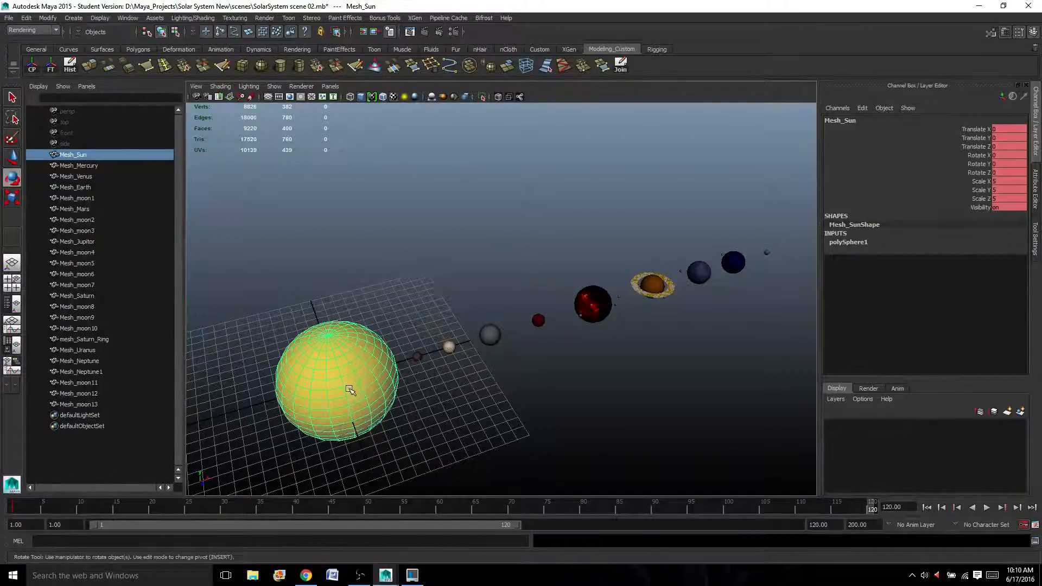
left_click_drag(326, 398, 365, 338)
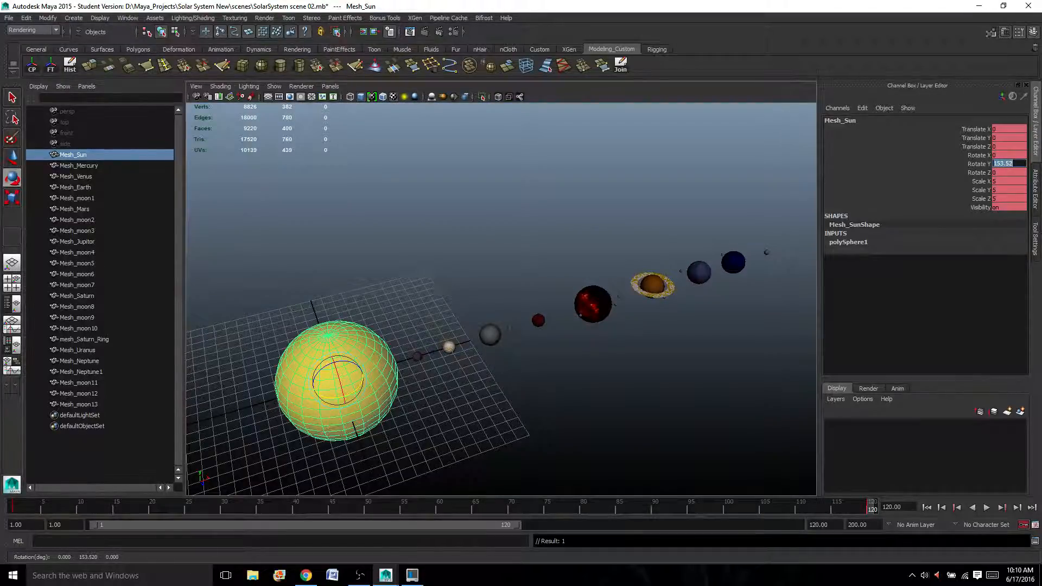
type("720")
key("Return")
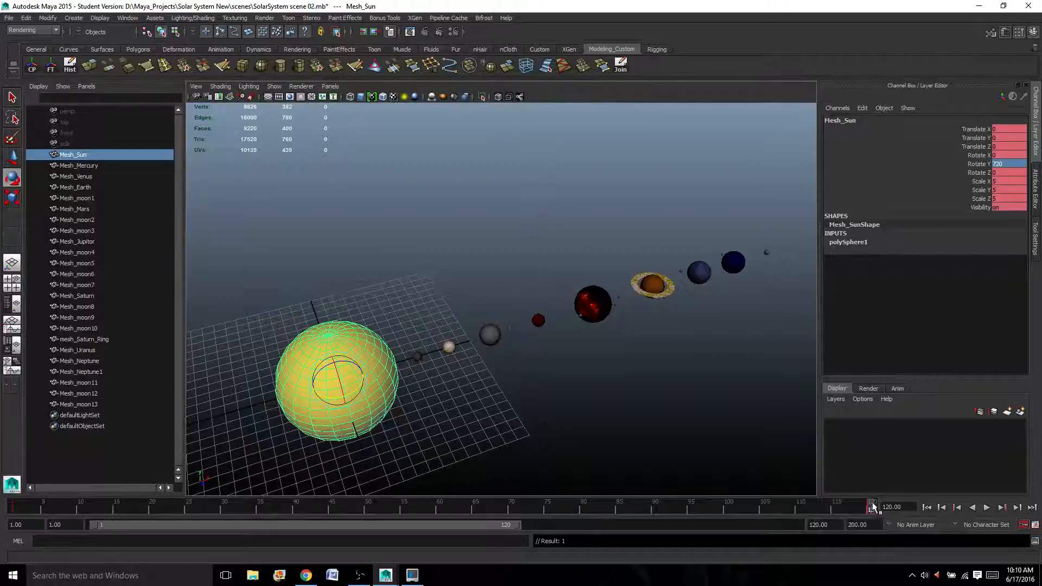
left_click(1024, 527)
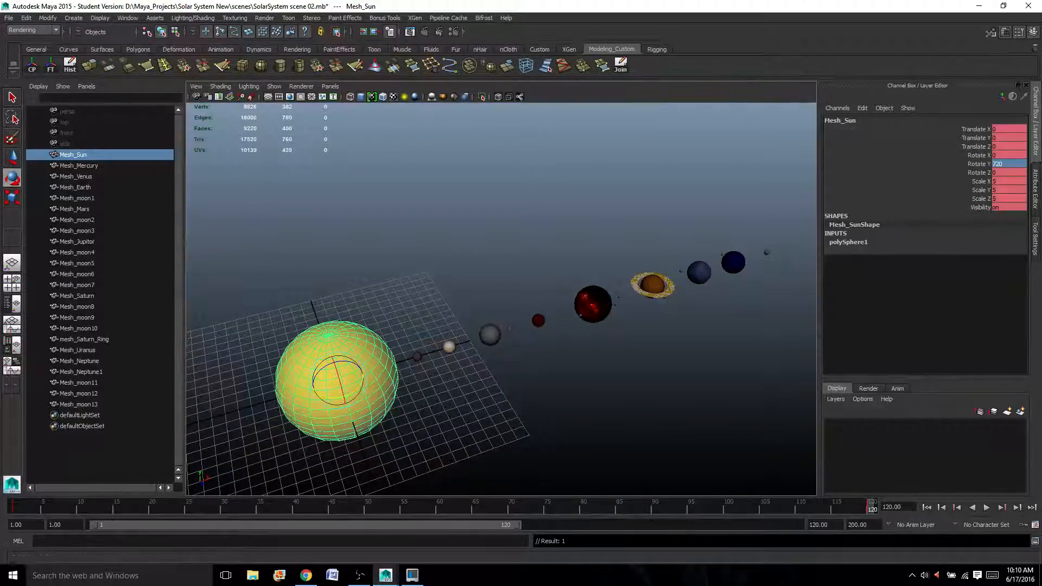
left_click(1022, 525)
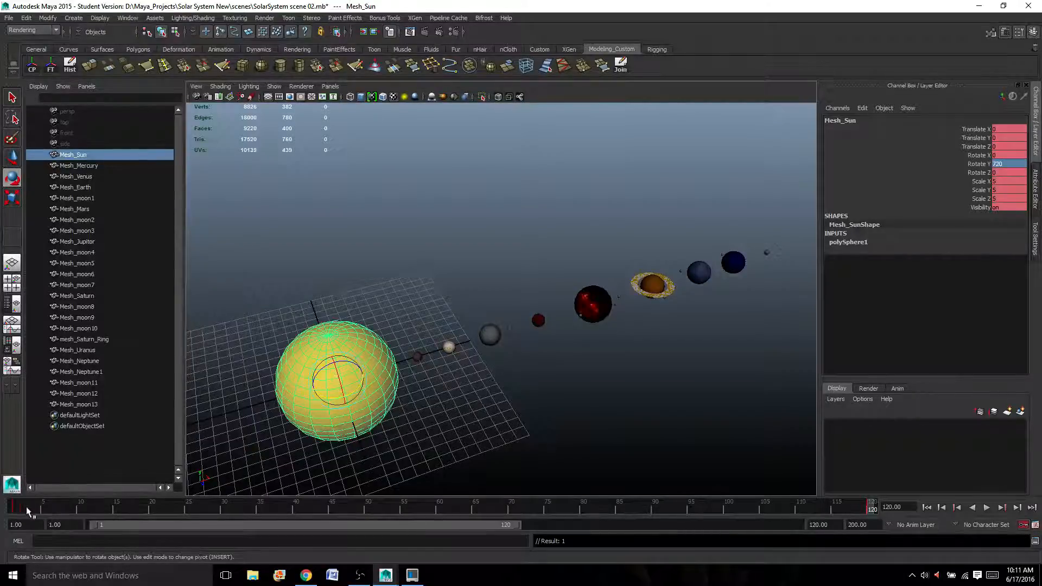
Step: Play the sun's rotation animation from frame 1, stop it, and return to the start of the range
left_click(13, 508)
mouse_move(12, 510)
left_mouse_down()
mouse_move(287, 529)
mouse_move(874, 542)
mouse_move(616, 538)
mouse_move(278, 499)
mouse_move(15, 502)
left_mouse_up()
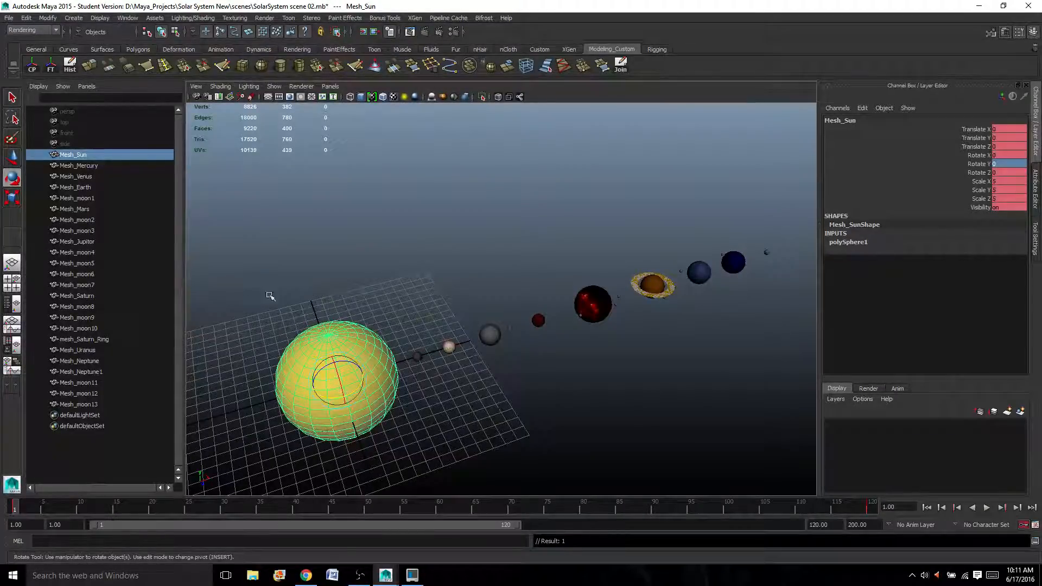
left_click(987, 508)
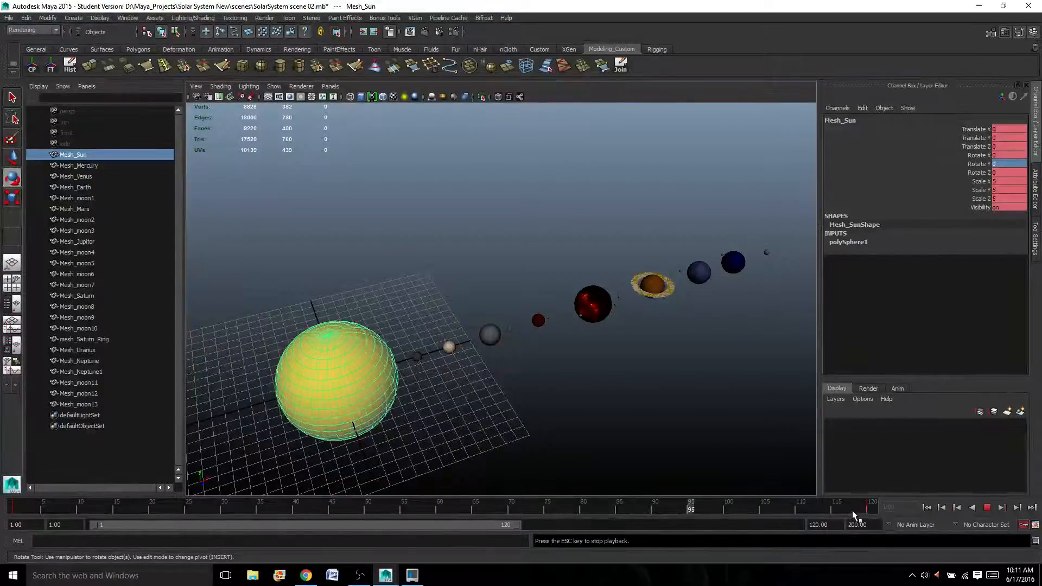
left_click(986, 508)
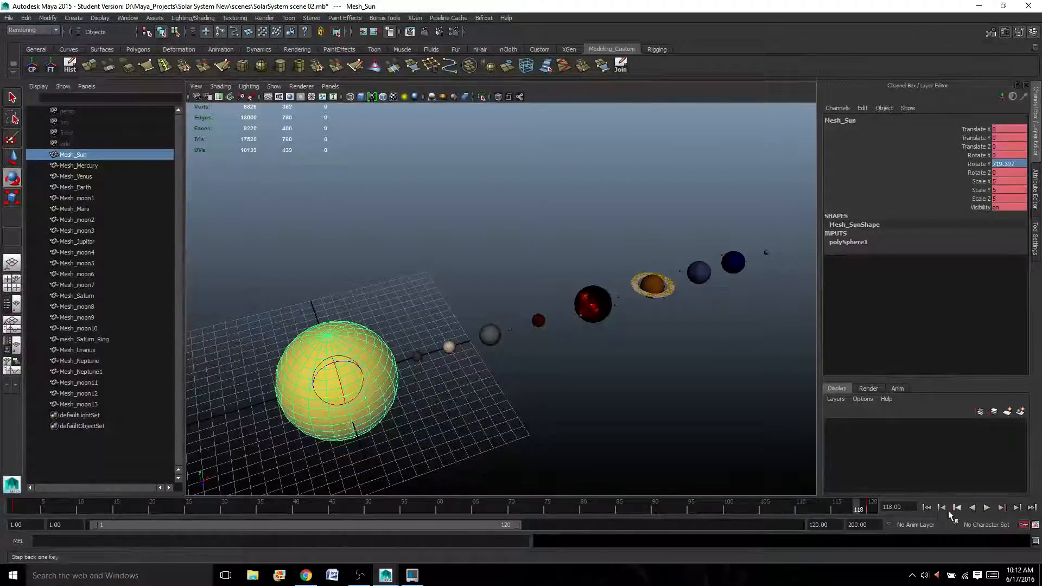
left_click(926, 507)
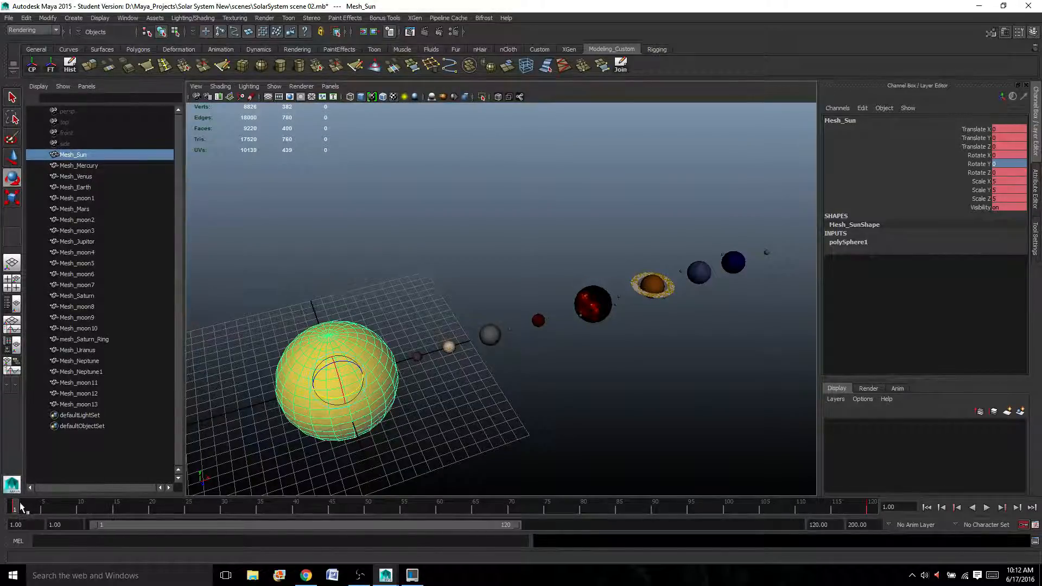
Step: Switch to the split perspective and Graph Editor layout and frame the sun's animation curves across both keys
left_click(13, 330)
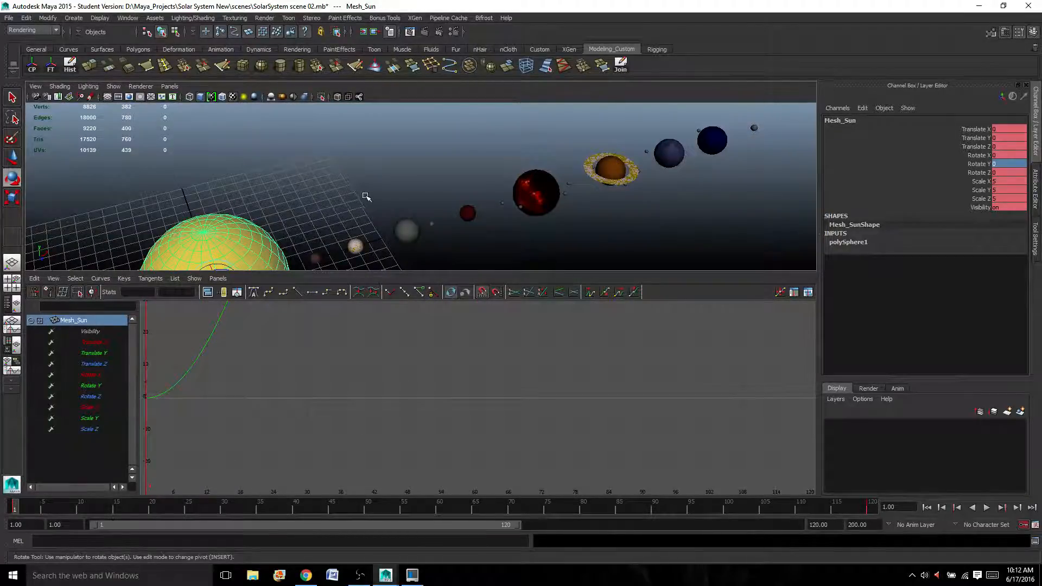
middle_click_drag(274, 260, 323, 180, "alt")
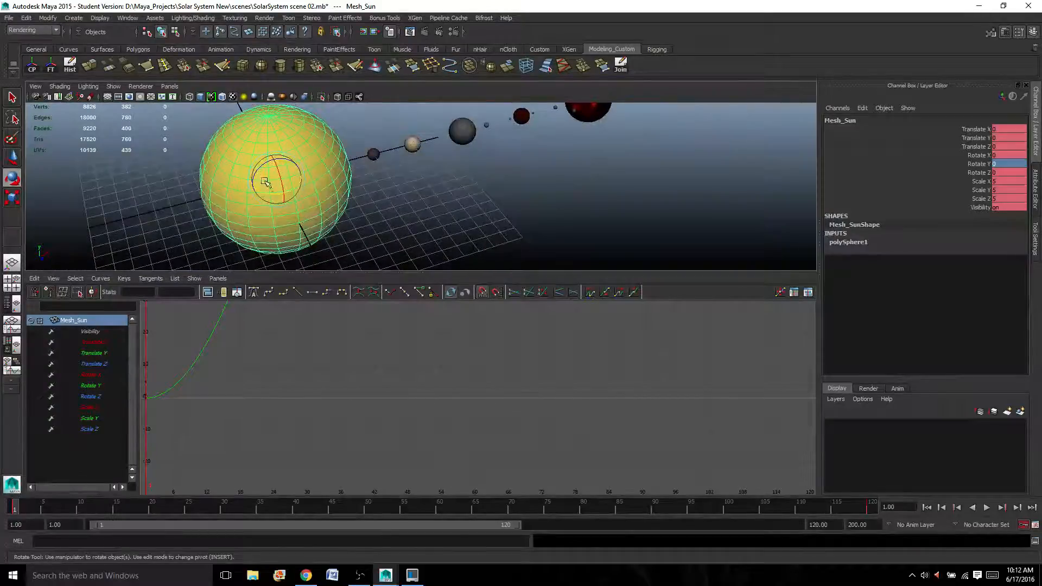
left_click_drag(326, 210, 319, 193, "alt")
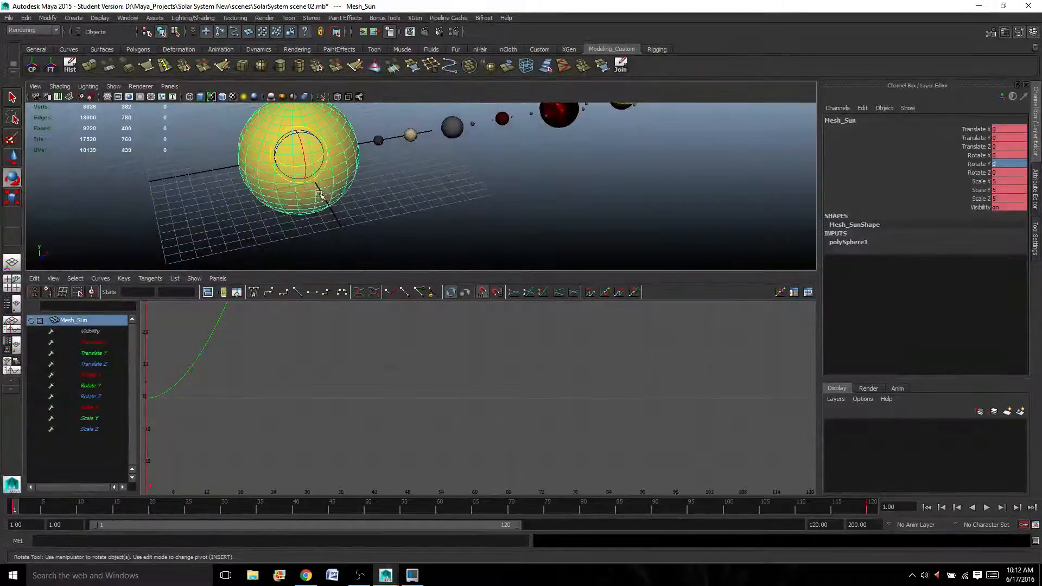
middle_click_drag(319, 193, 325, 216, "alt")
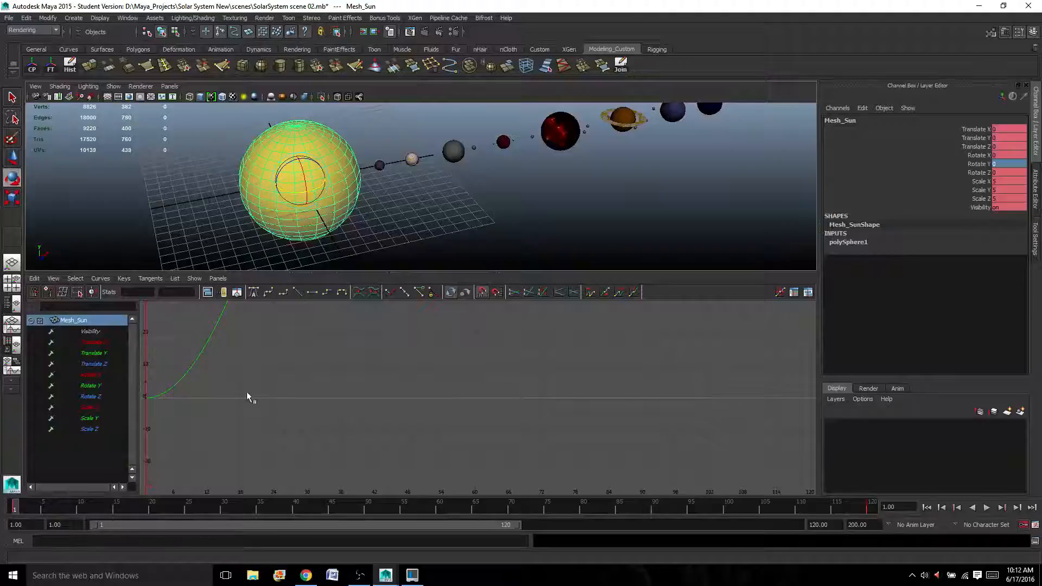
scroll(285, 399, "down", 5)
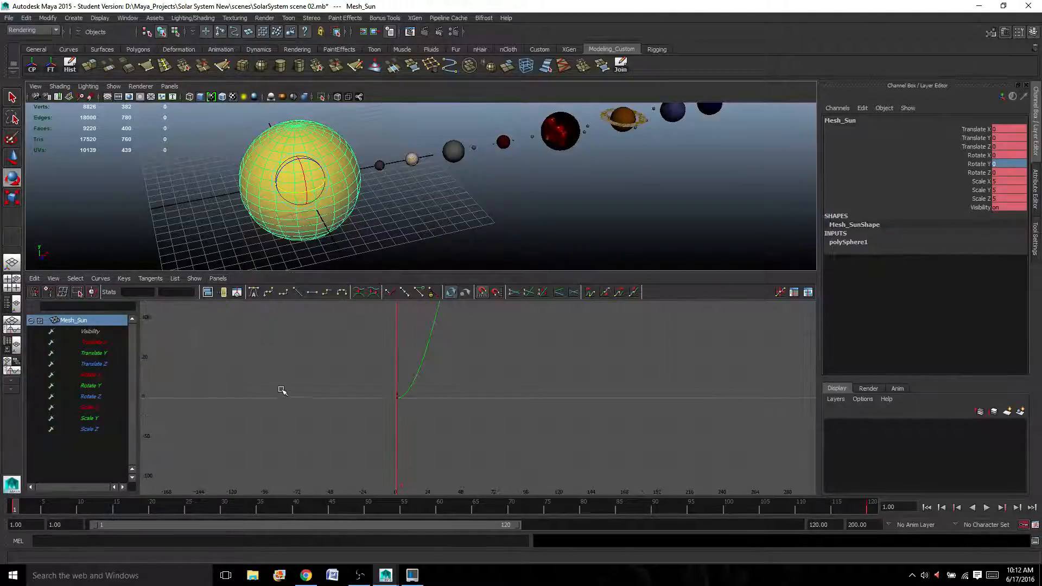
middle_click_drag(438, 363, 349, 472, "alt")
scroll(335, 425, "down", 6)
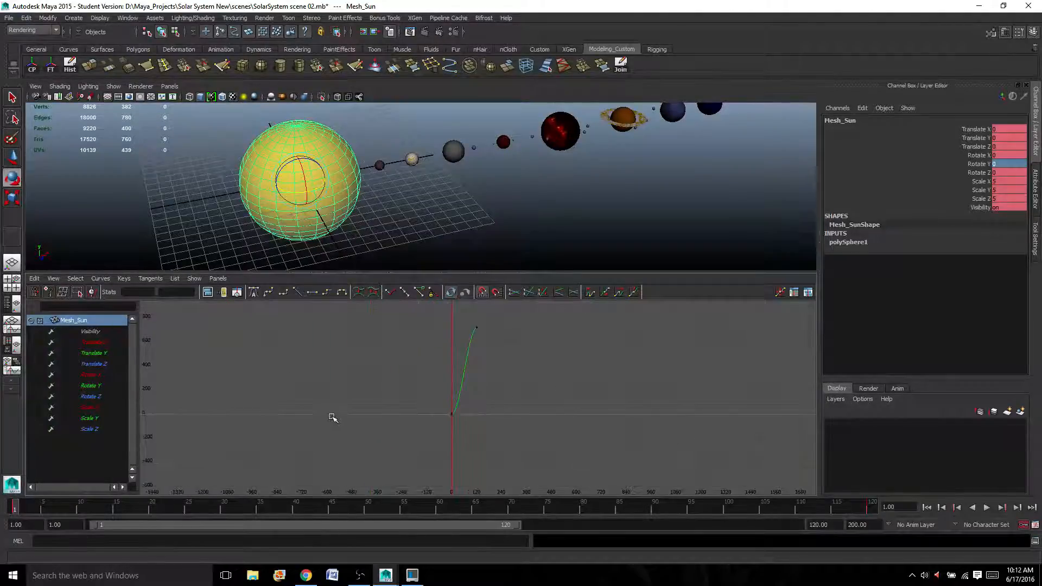
left_click_drag(415, 316, 498, 434)
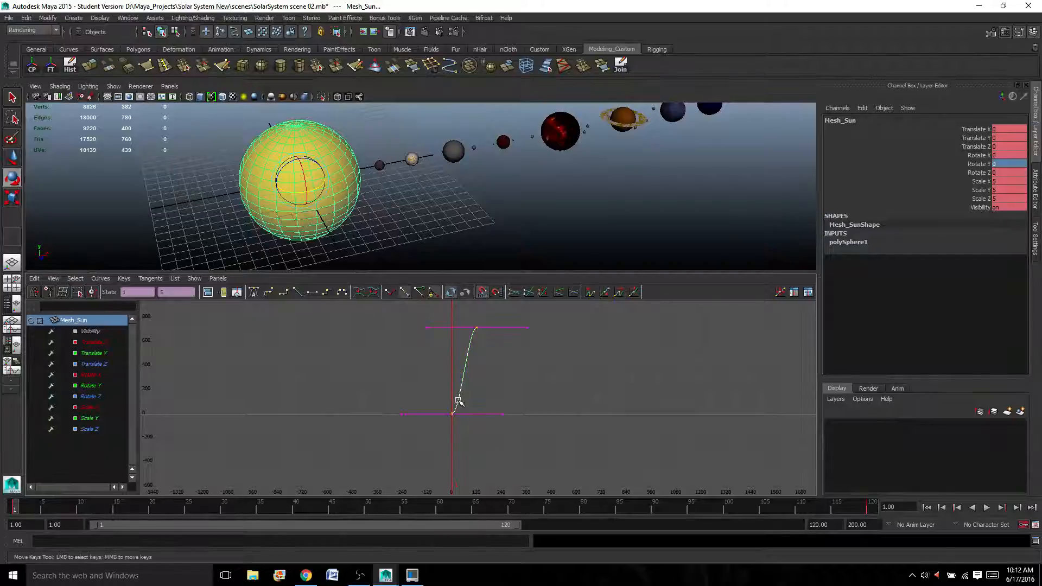
key("f")
scroll(456, 401, "down", 3)
left_click(423, 385)
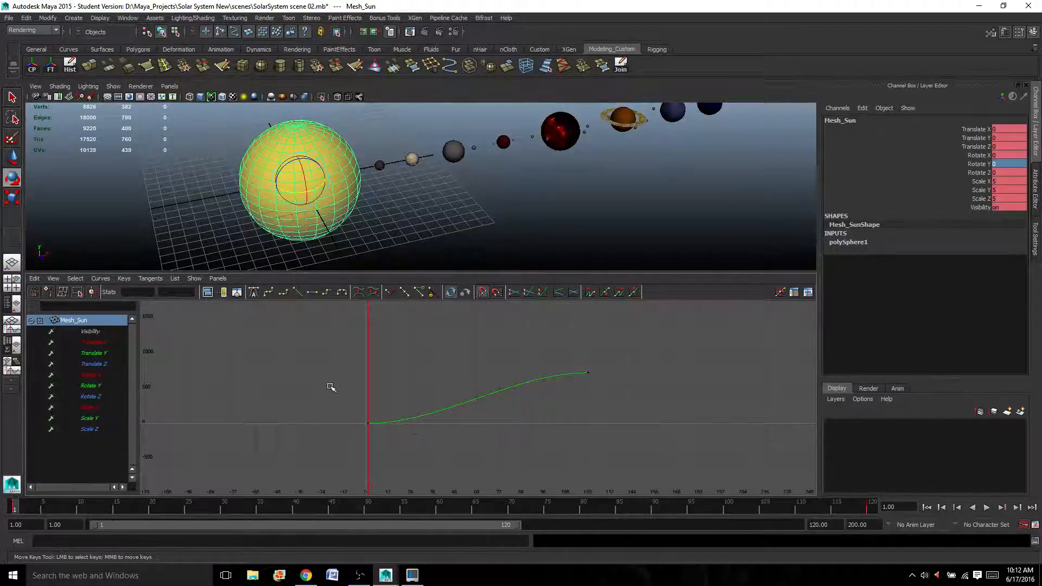
Step: Inspect the sun's Rotate Y curve by selecting its first and last keys and the first key's tangent handles
left_click_drag(365, 446, 428, 395)
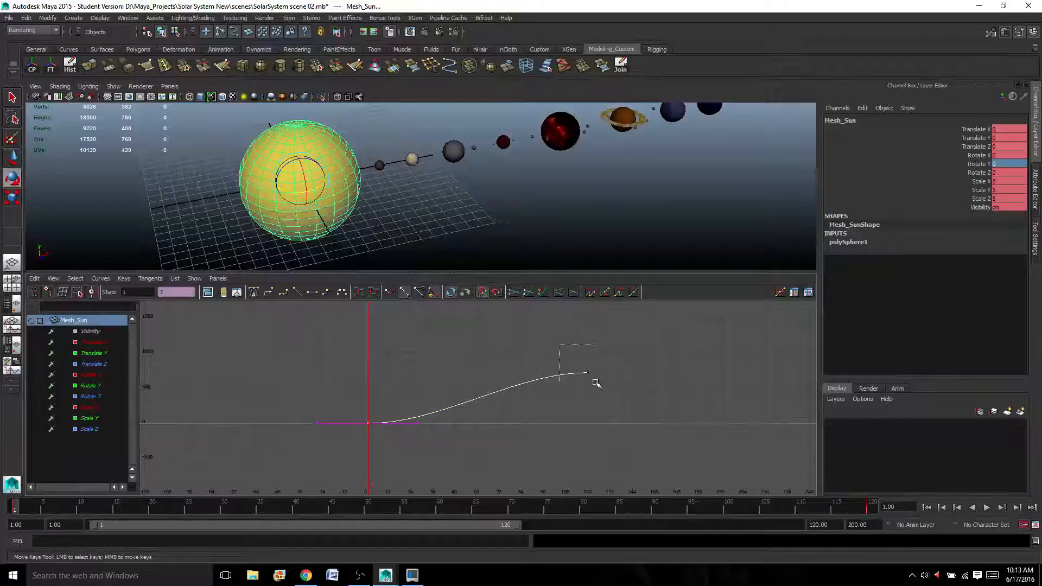
left_click_drag(596, 384, 640, 413)
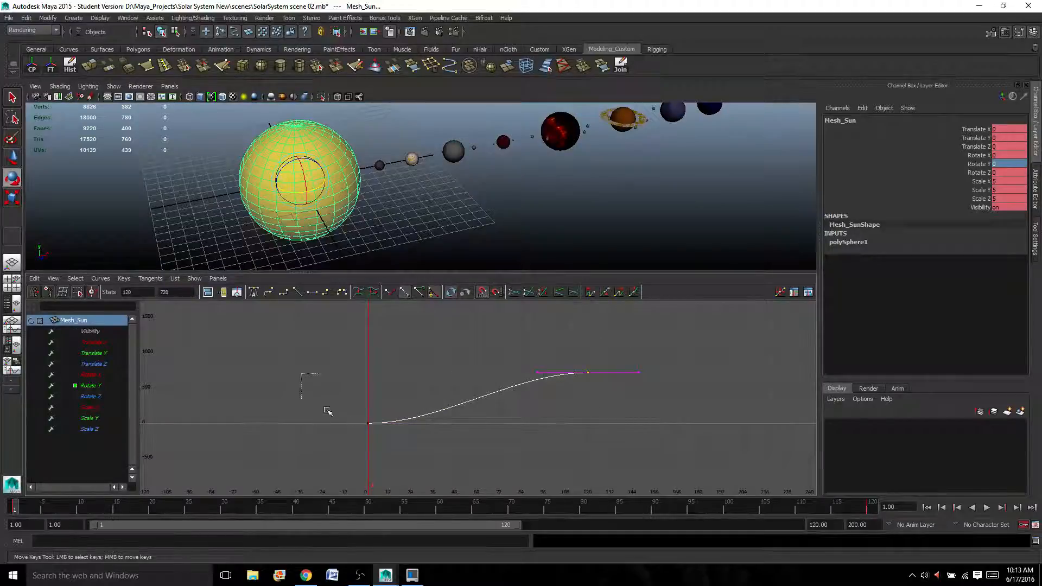
left_click_drag(327, 411, 394, 461)
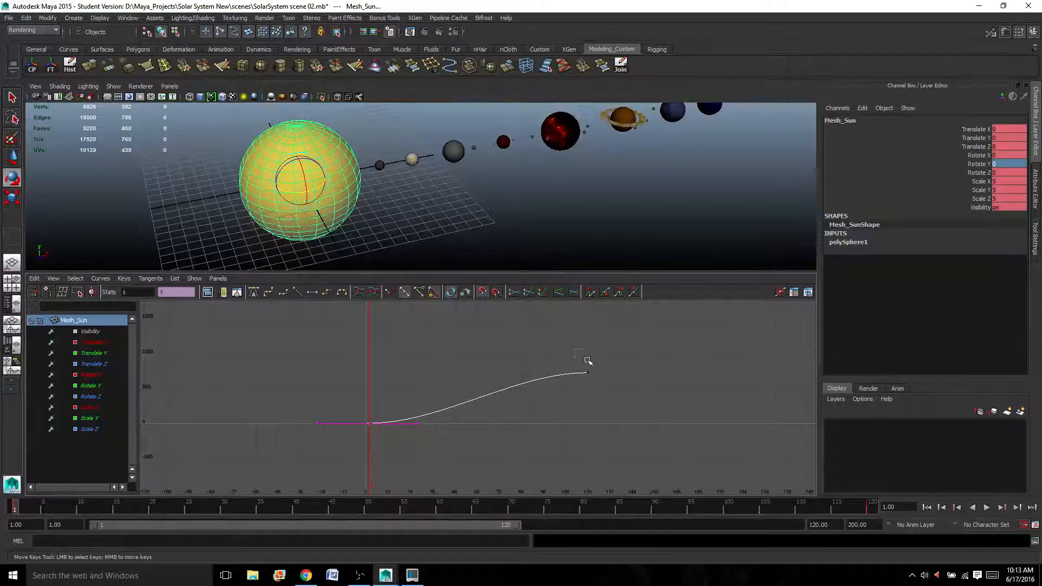
left_click_drag(588, 361, 621, 397)
left_click_drag(297, 372, 335, 472)
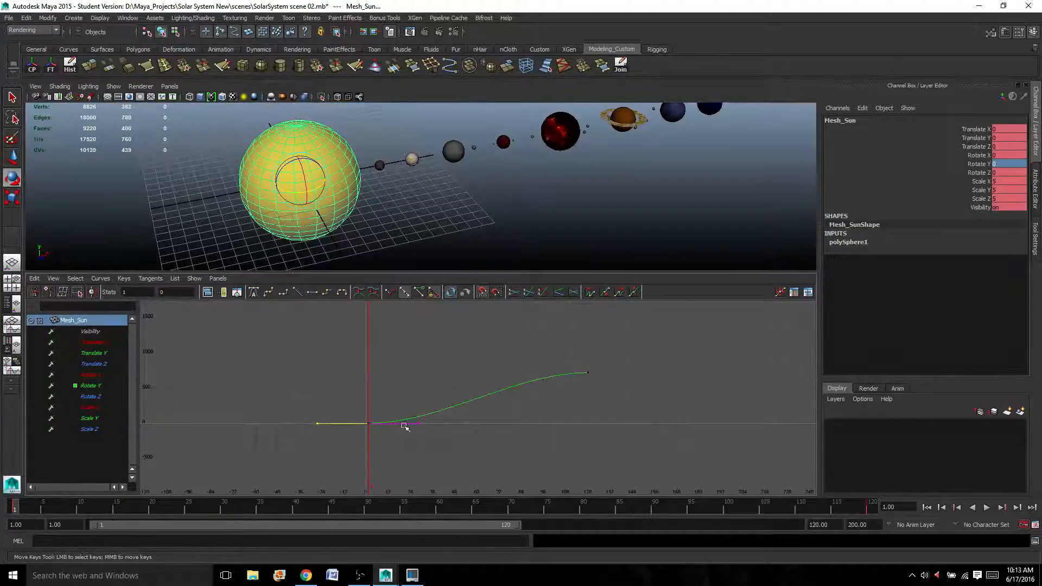
left_click_drag(400, 407, 434, 462)
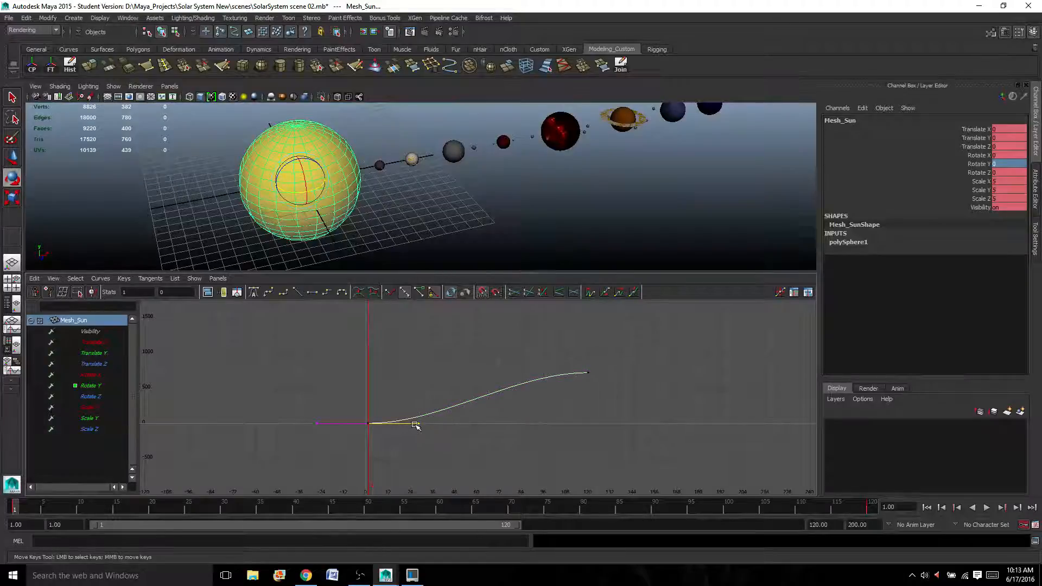
left_click_drag(301, 409, 336, 445)
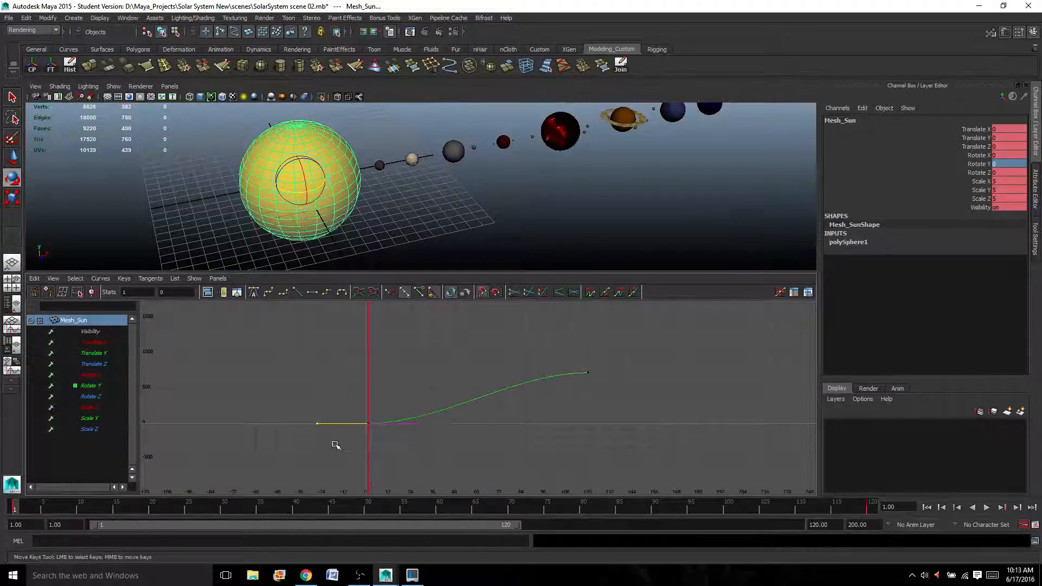
Step: Try moving the incoming and outgoing tangent handles of the first Rotate Y key, undoing each change
mouse_move(317, 423)
middle_mouse_down()
mouse_move(318, 409)
mouse_move(330, 464)
mouse_move(325, 400)
mouse_move(333, 422)
middle_mouse_up()
key("ctrl+z")
left_click_drag(400, 390, 433, 446)
middle_click_drag(425, 425, 414, 365)
key("ctrl+z")
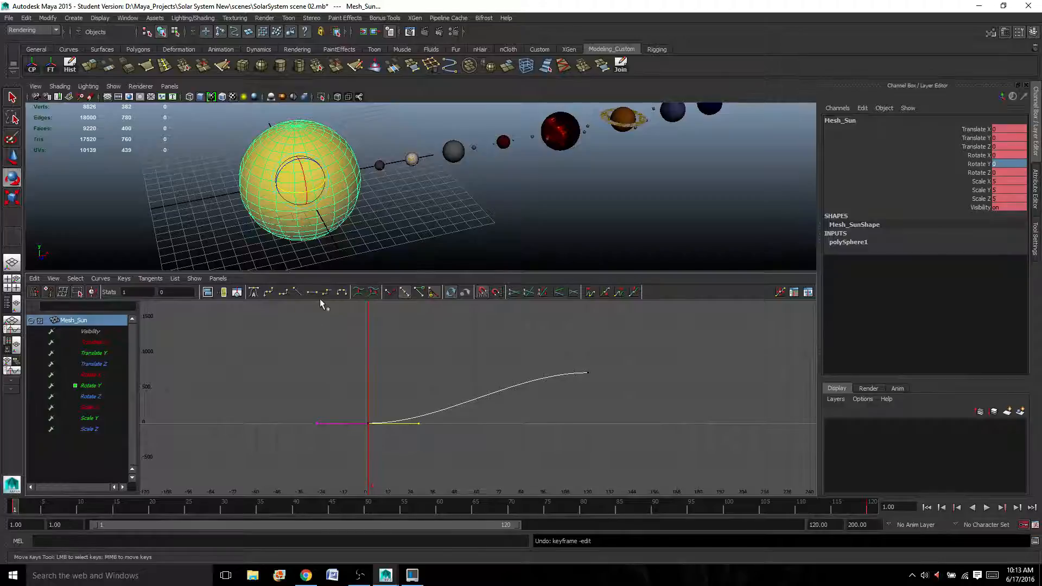
Step: Make the first Rotate Y key's outgoing tangent and the last key's incoming tangent linear
left_click(299, 292)
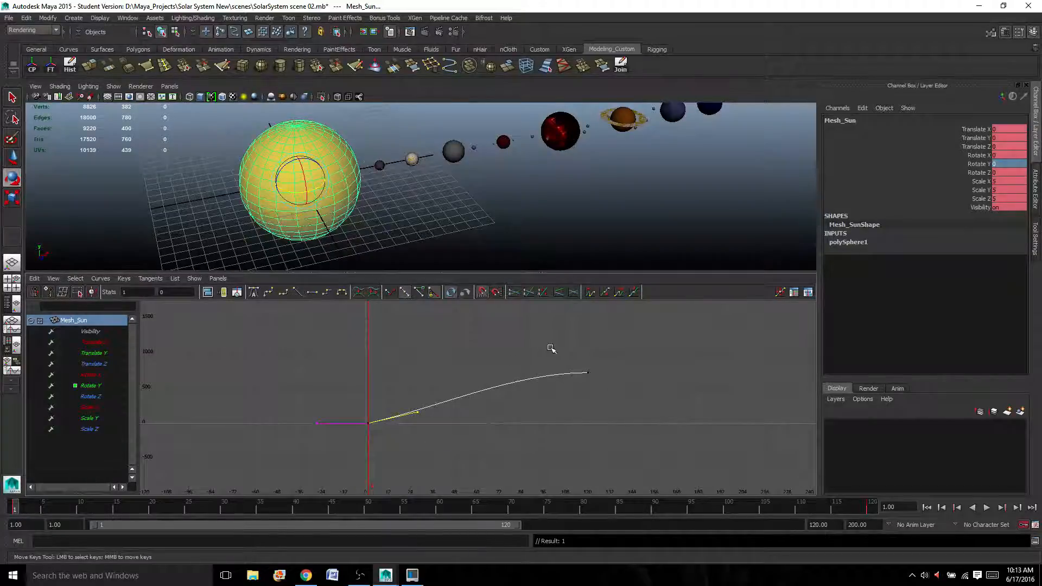
left_click_drag(551, 347, 635, 409)
left_click_drag(499, 335, 580, 413)
left_click(299, 292)
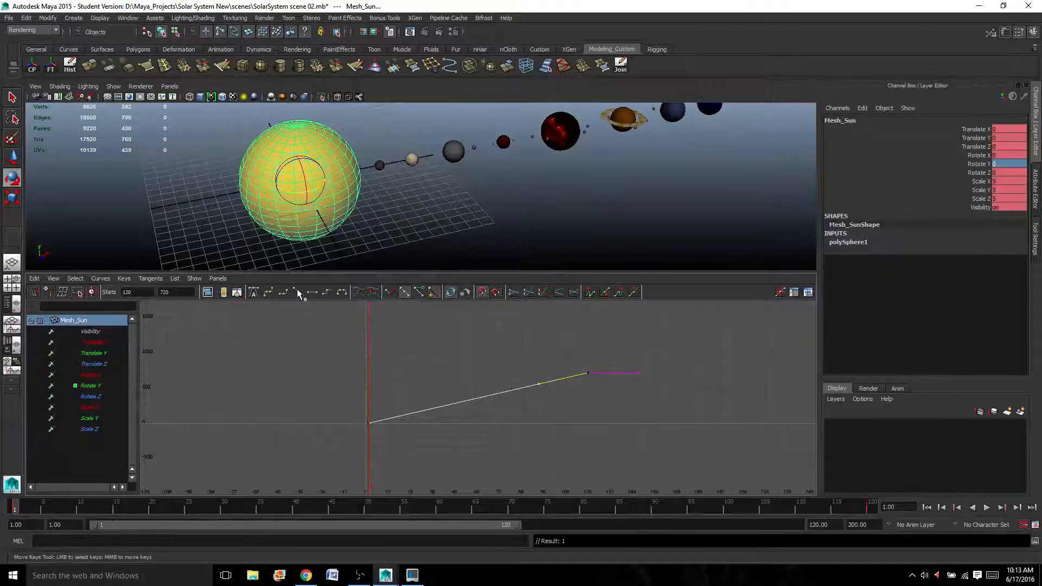
Step: Play back the sun's linear rotation, stop it, and rewind to frame 1
left_click(986, 508)
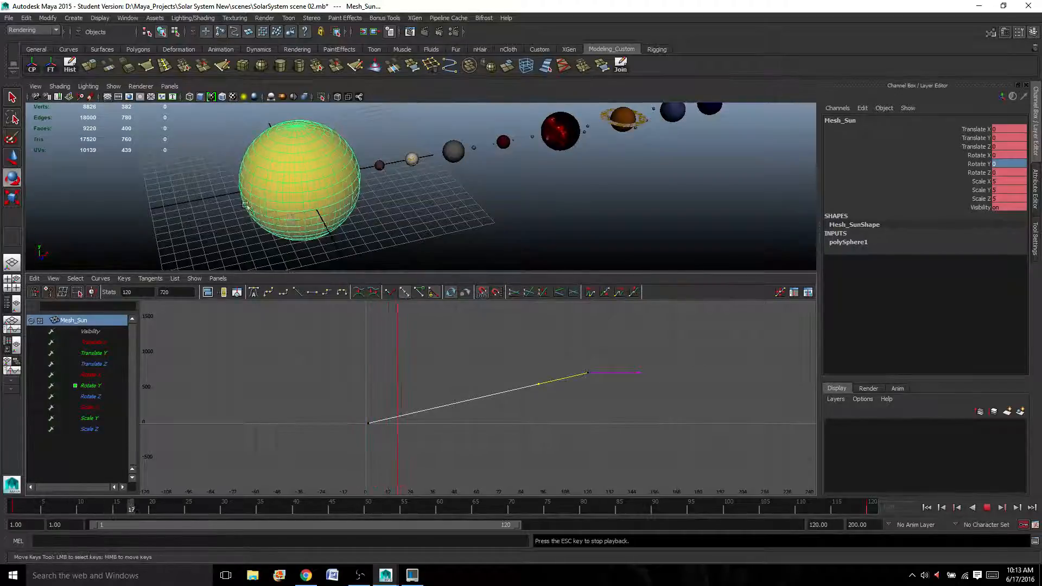
left_click(987, 507)
left_click(926, 509)
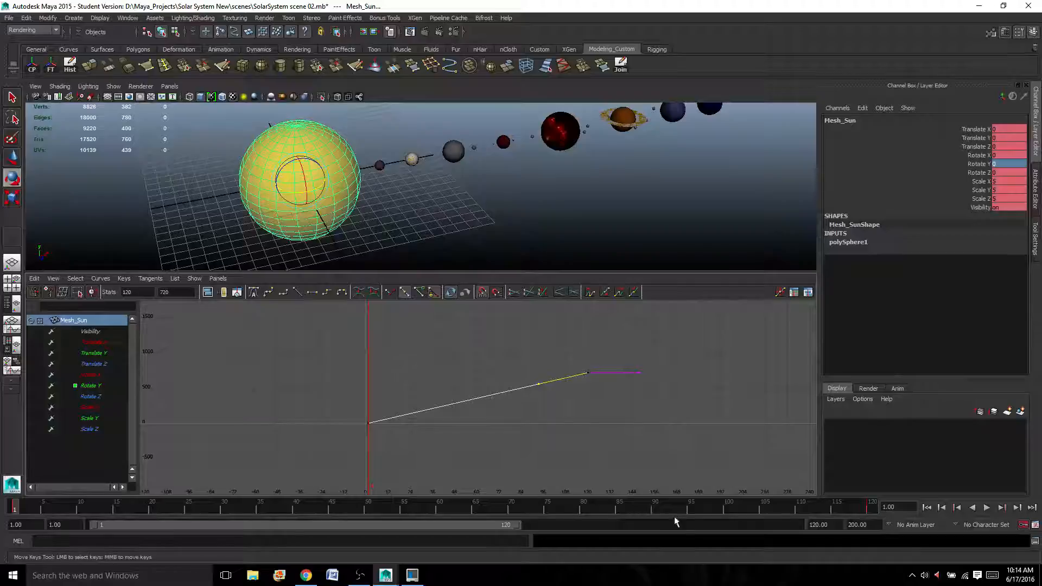
Step: Set the end of the playback range to 200 and scrub the timeline to frame 114
left_click(818, 525)
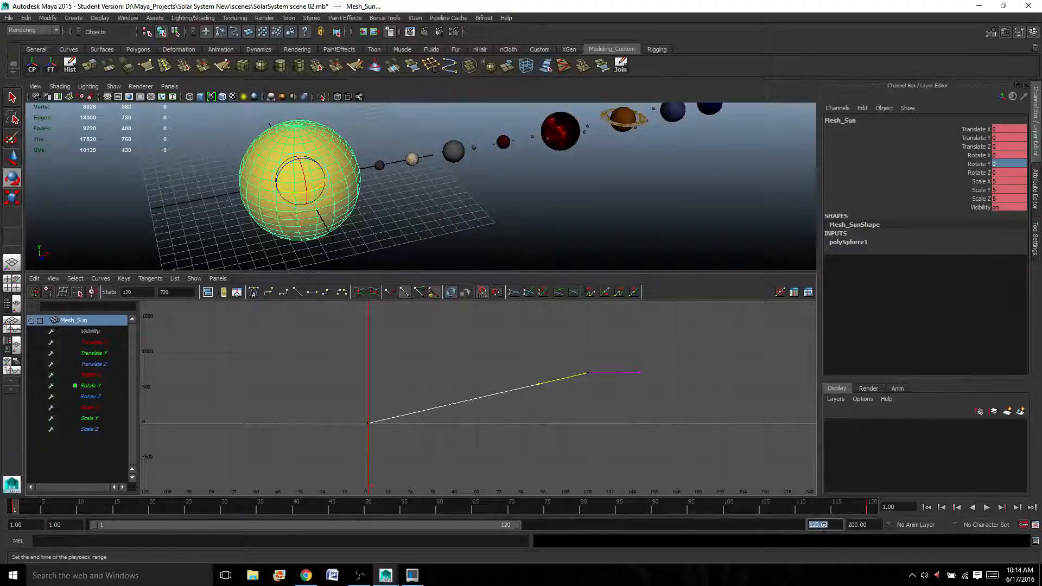
type("2")
key("Return")
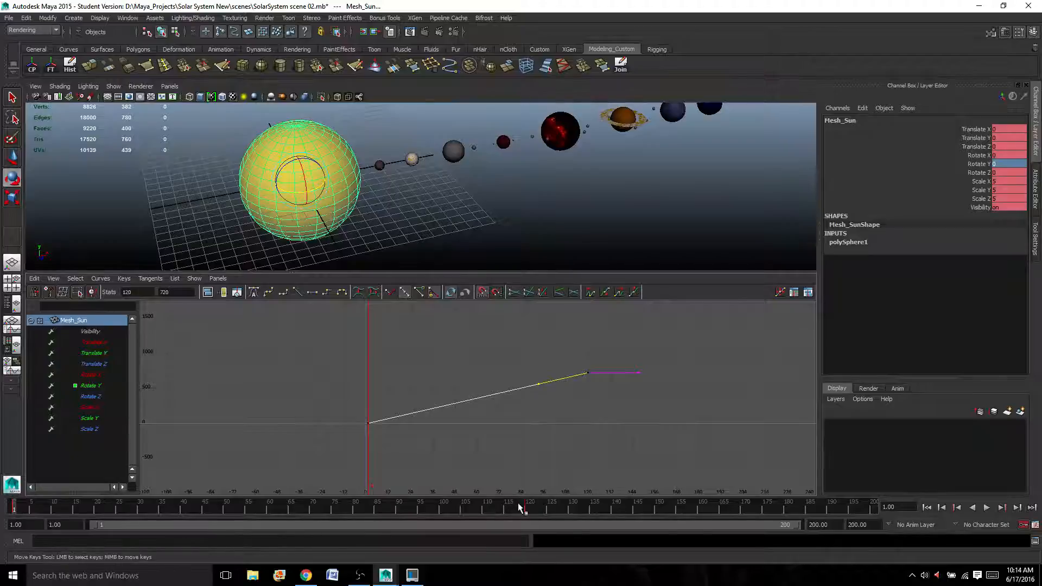
left_click_drag(520, 508, 504, 506)
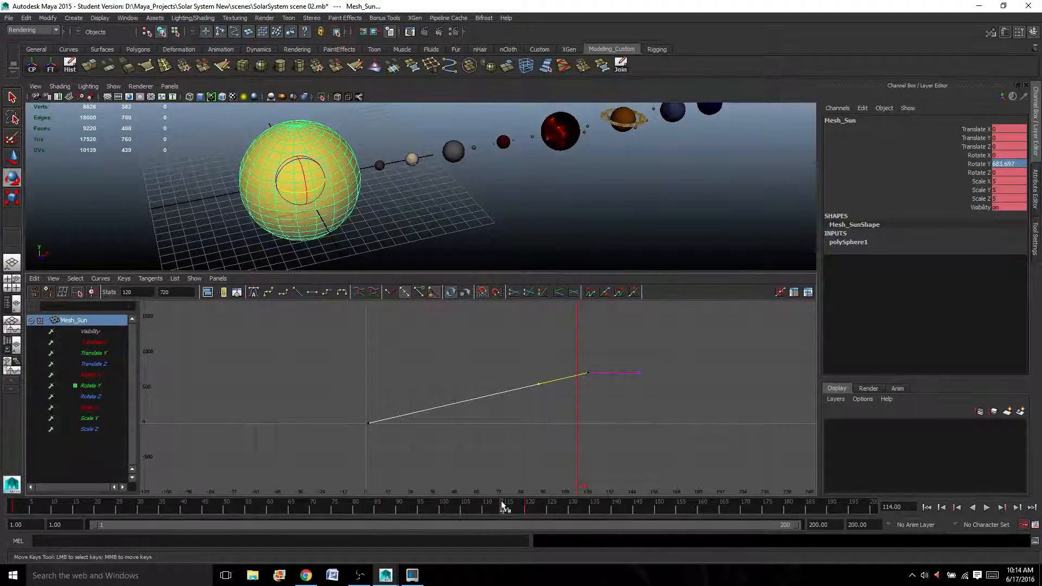
Step: Move the sun's last keyframe on the timeline to frame 200
left_click_drag(502, 507, 549, 509, "shift")
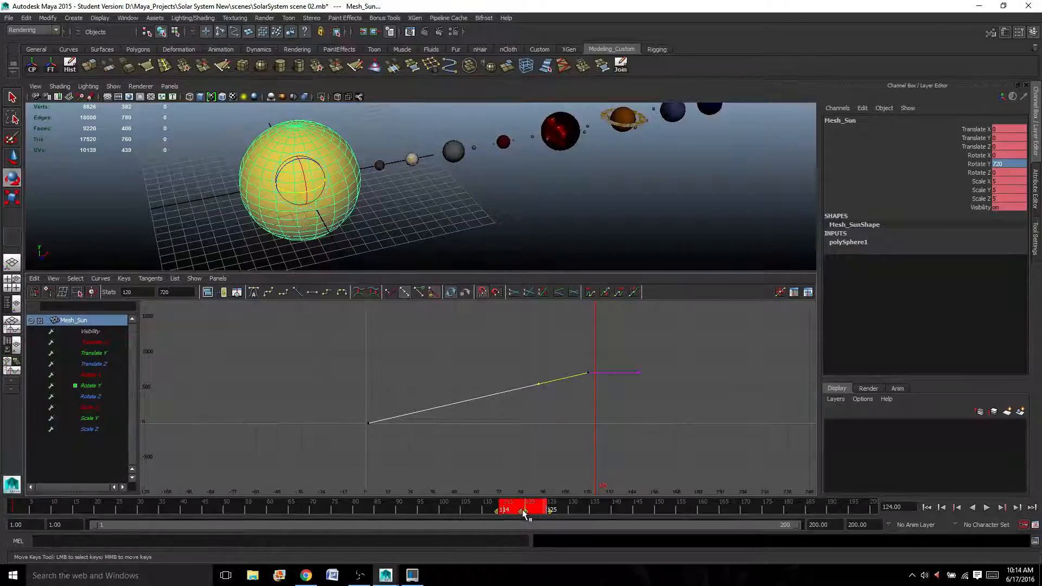
left_click(524, 513)
left_click_drag(524, 513, 870, 525)
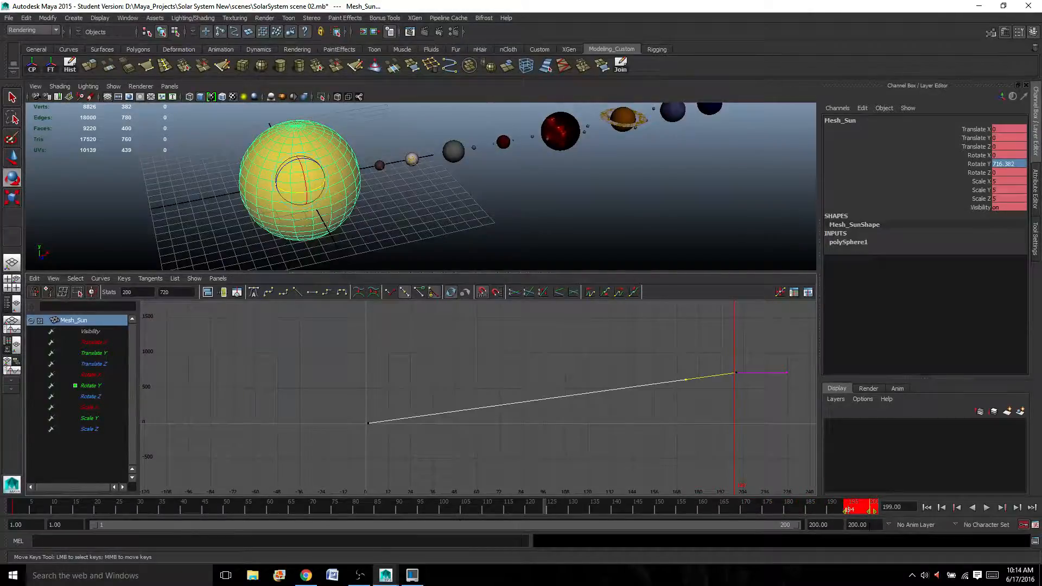
Step: Scrub to frame 150, play back the sun's stretched rotation from frame 1, stop it, and rewind to frame 1
left_click(658, 510)
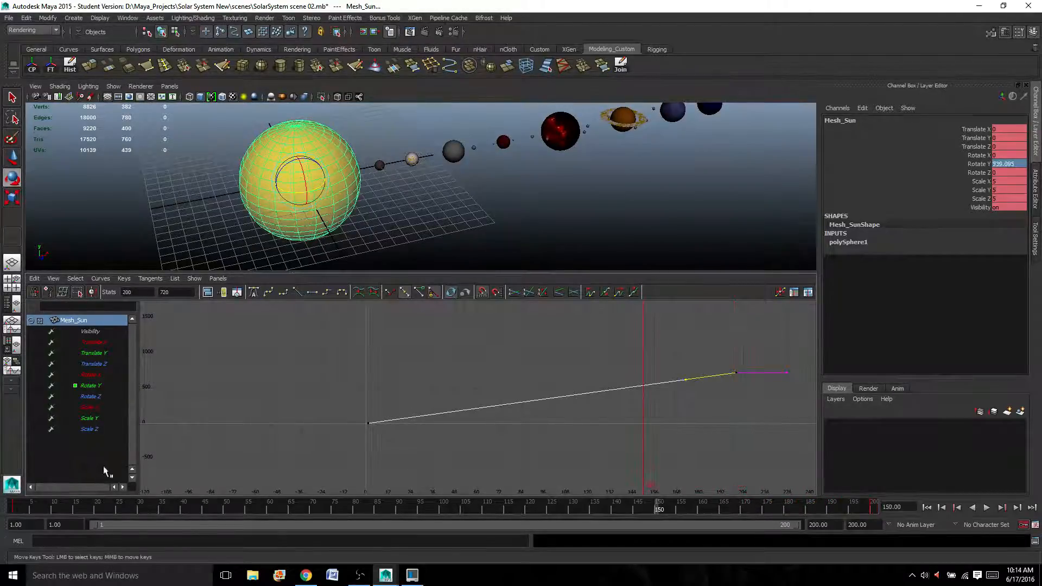
left_click(15, 509)
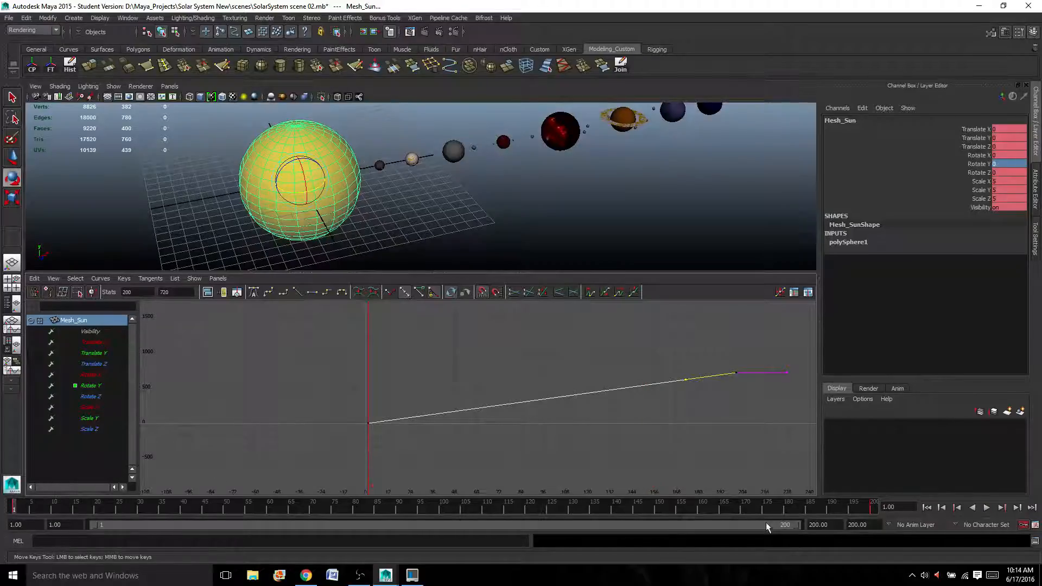
left_click(987, 507)
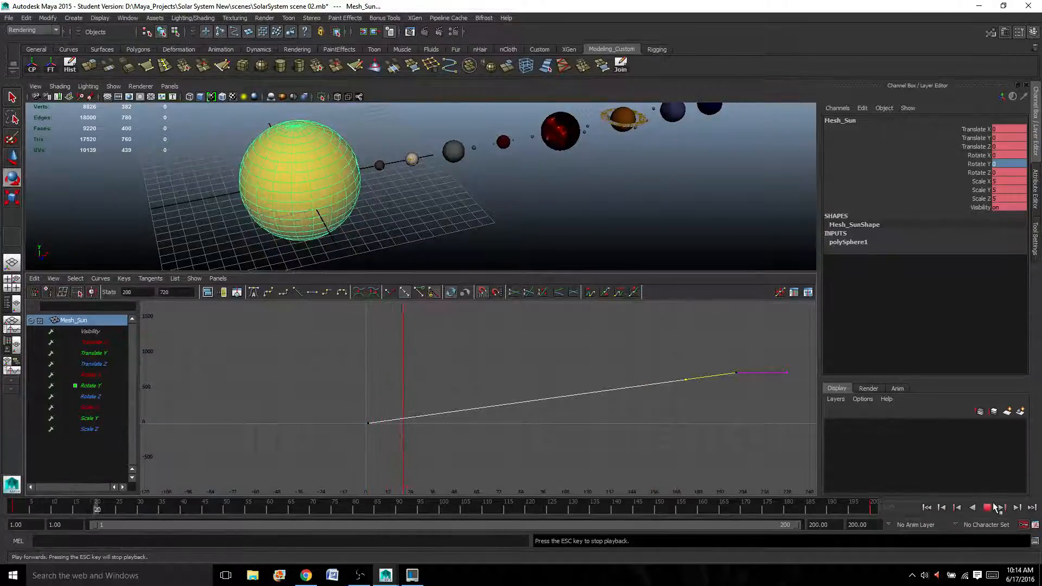
left_click(987, 507)
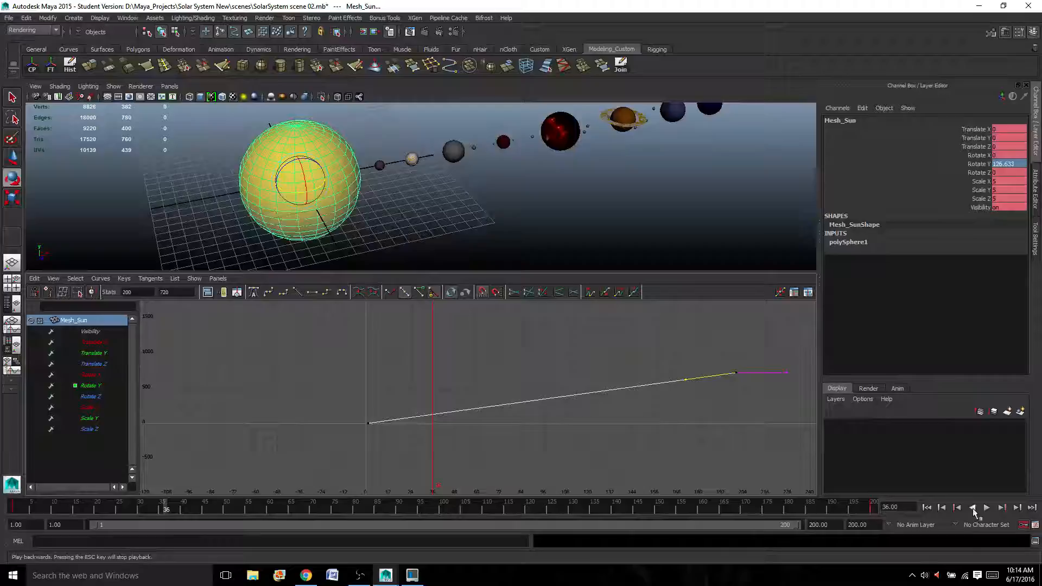
left_click(926, 507)
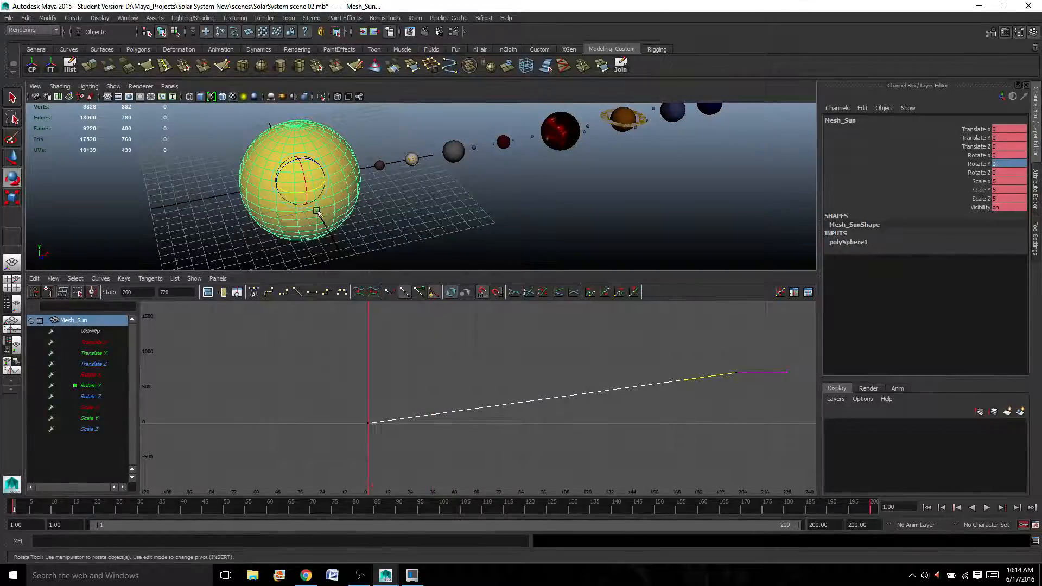
Step: Expand the perspective view to fill the whole workspace and reframe it on the sun and inner planets
middle_click_drag(317, 211, 333, 235, "alt")
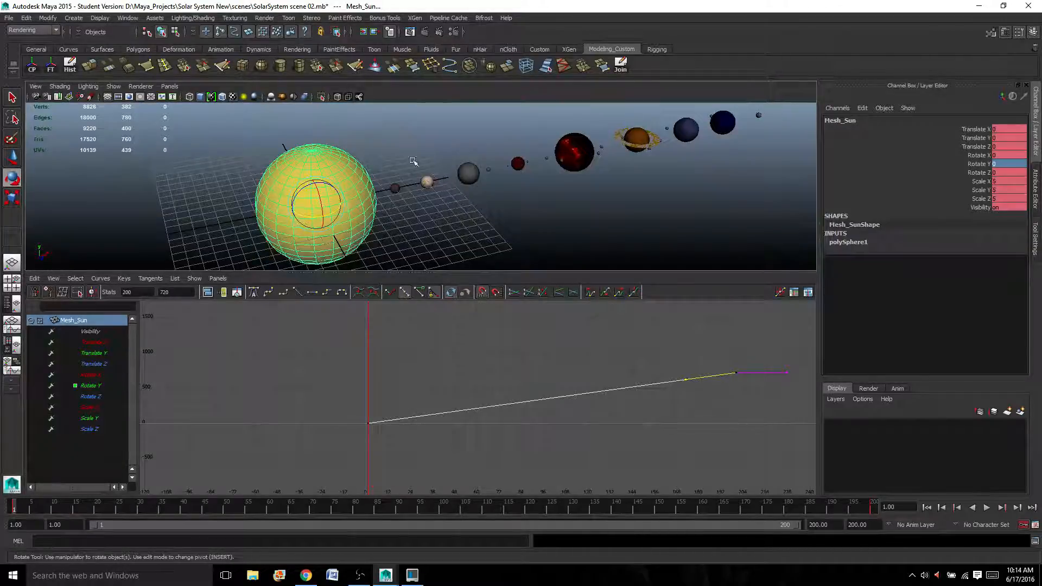
key("space")
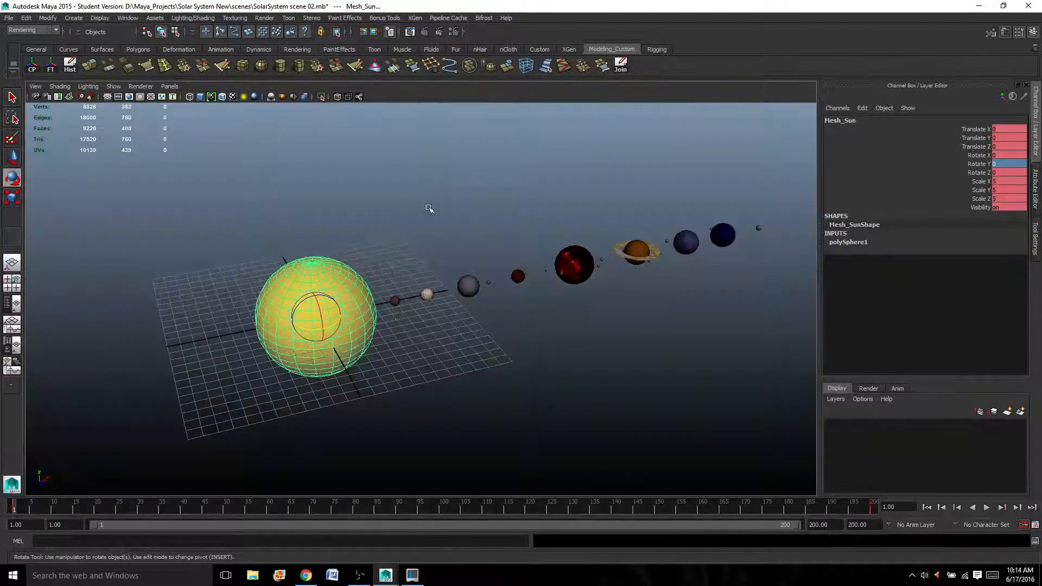
mouse_move(558, 341)
left_mouse_down("alt")
mouse_move(536, 341)
mouse_move(546, 342)
left_mouse_up("alt")
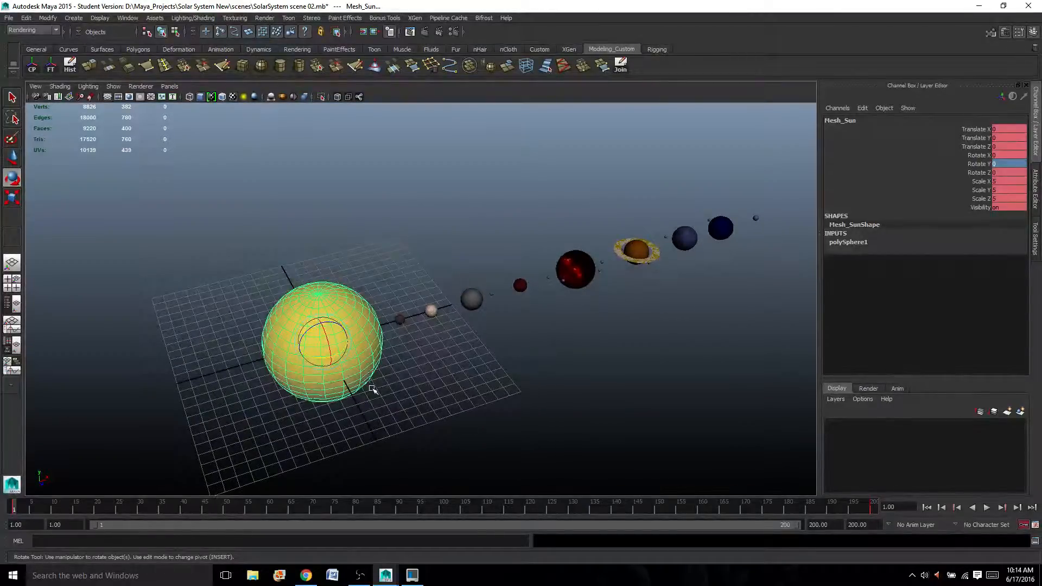
scroll(372, 389, "up", 3)
middle_click_drag(366, 383, 425, 337, "alt")
left_click_drag(426, 337, 388, 335, "alt")
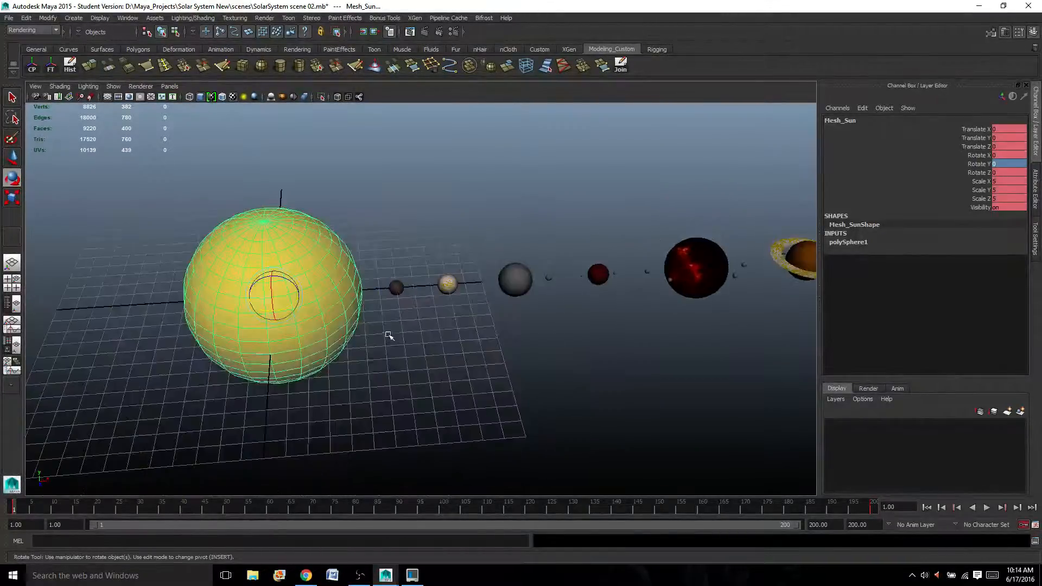
left_click(396, 287)
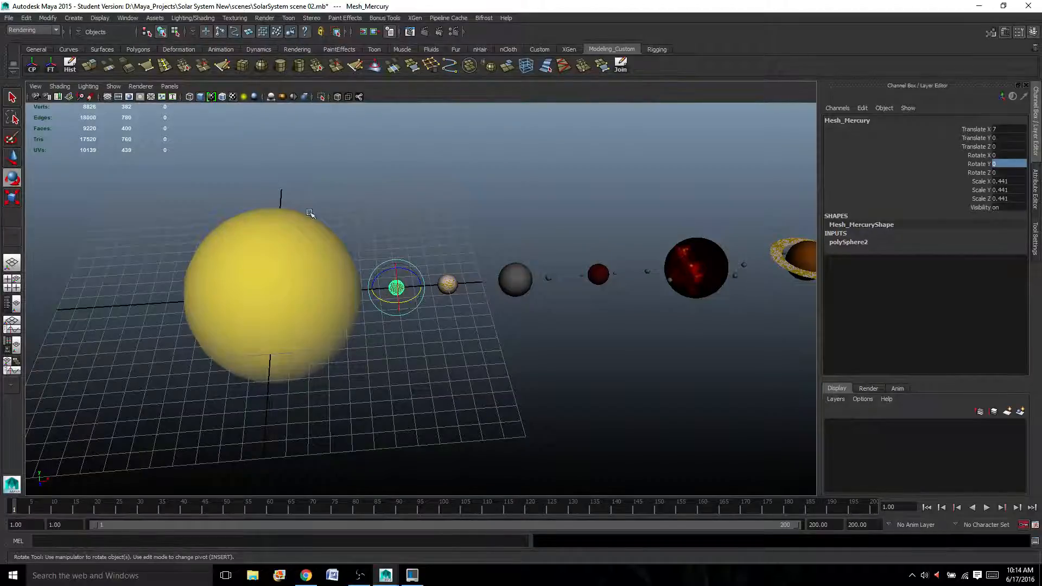
left_click(335, 299)
left_click(398, 286)
left_click_drag(422, 343, 423, 345, "alt")
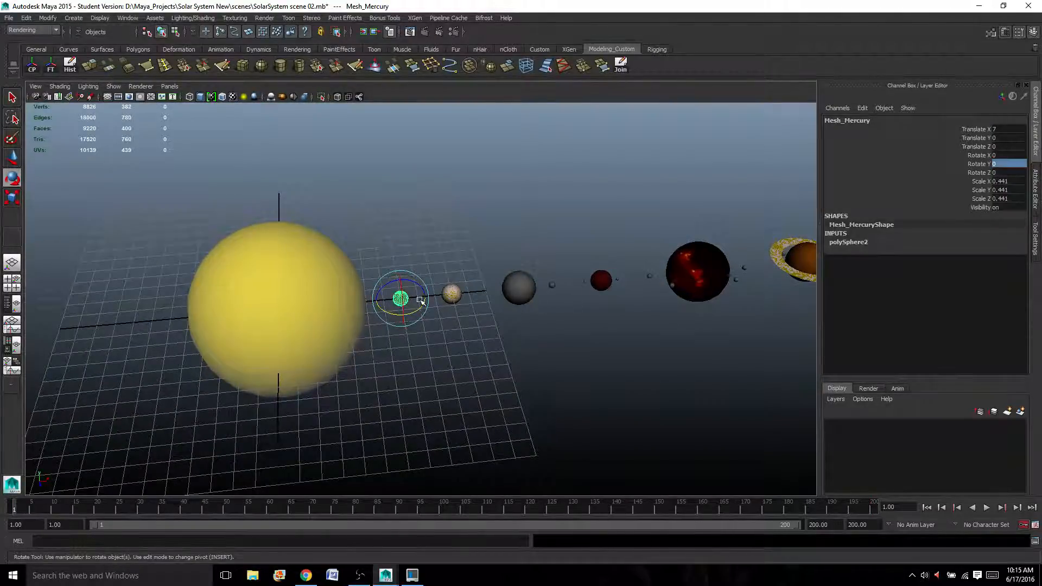
left_click(295, 299)
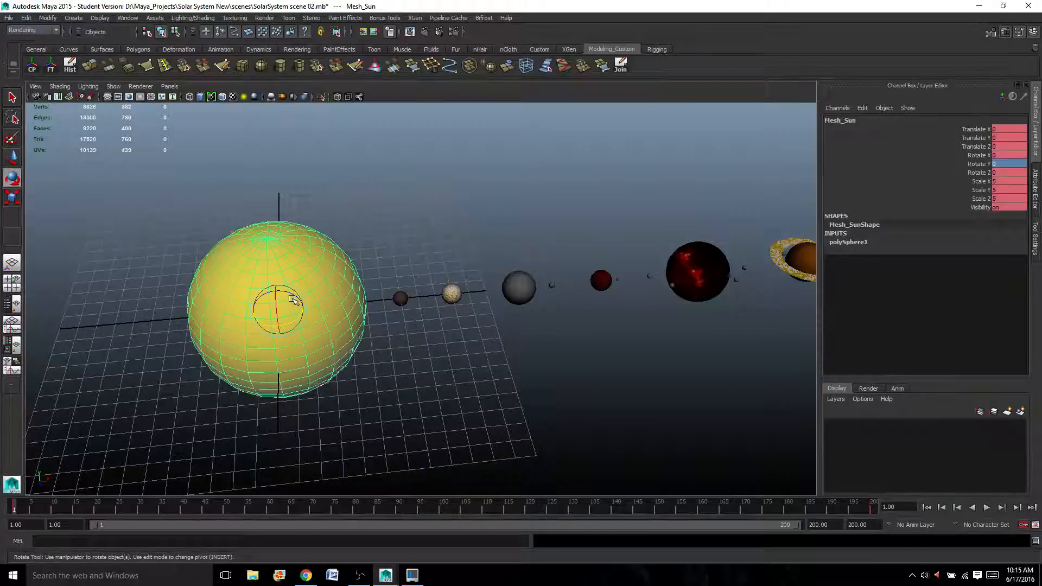
left_click(401, 299)
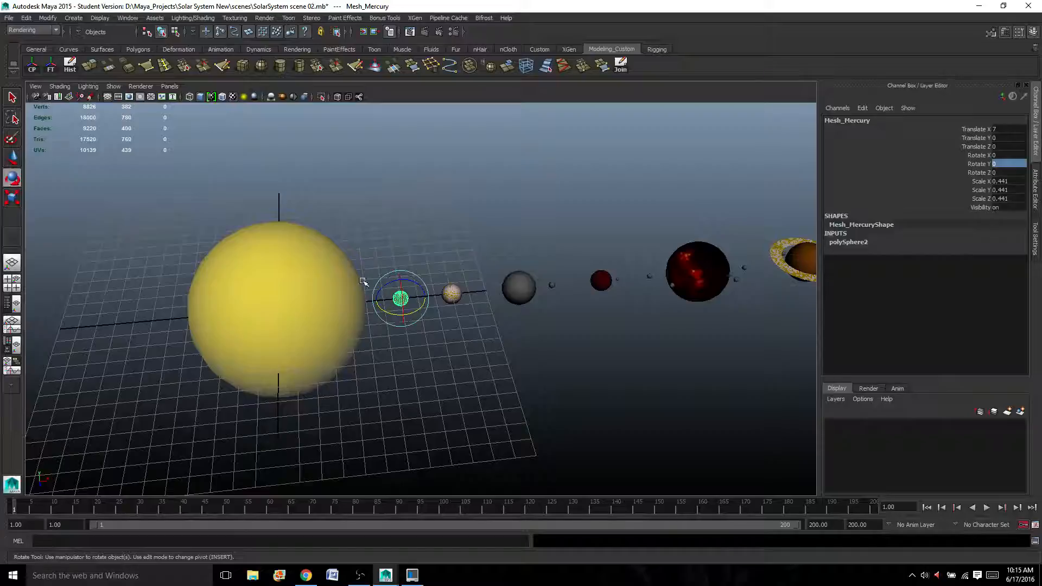
left_click(289, 315)
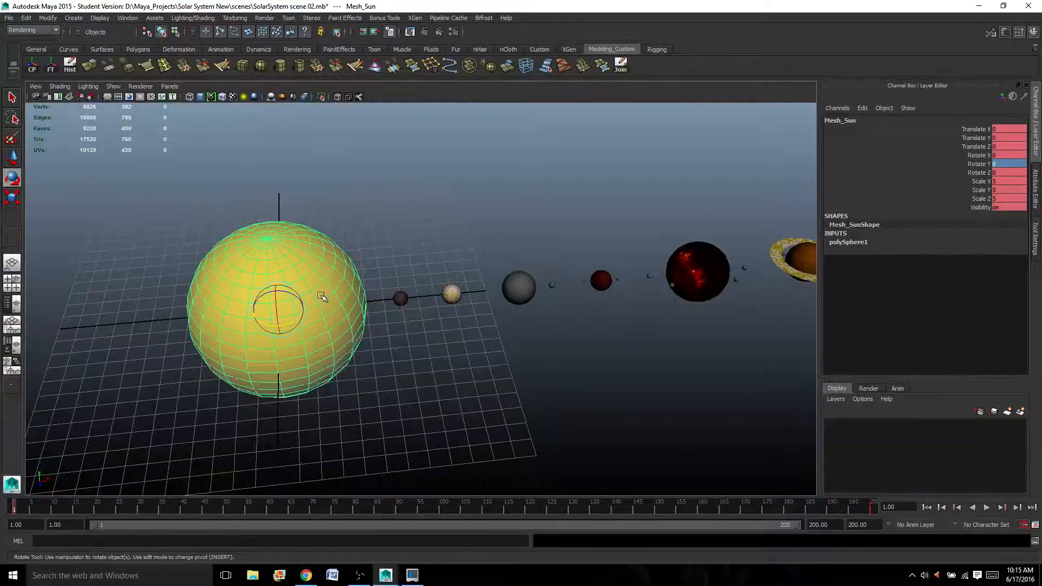
left_click(401, 299)
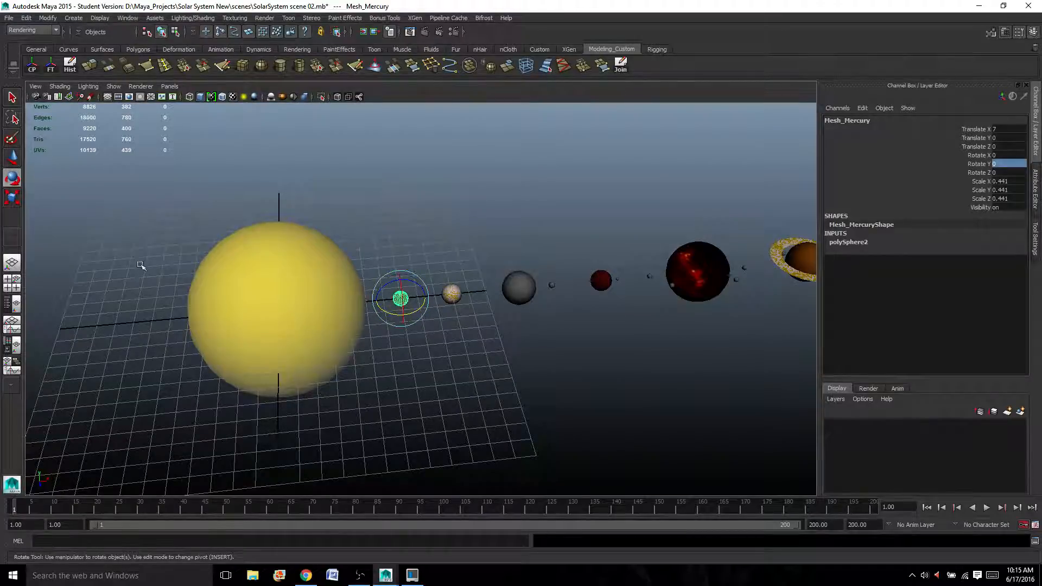
left_click(424, 221)
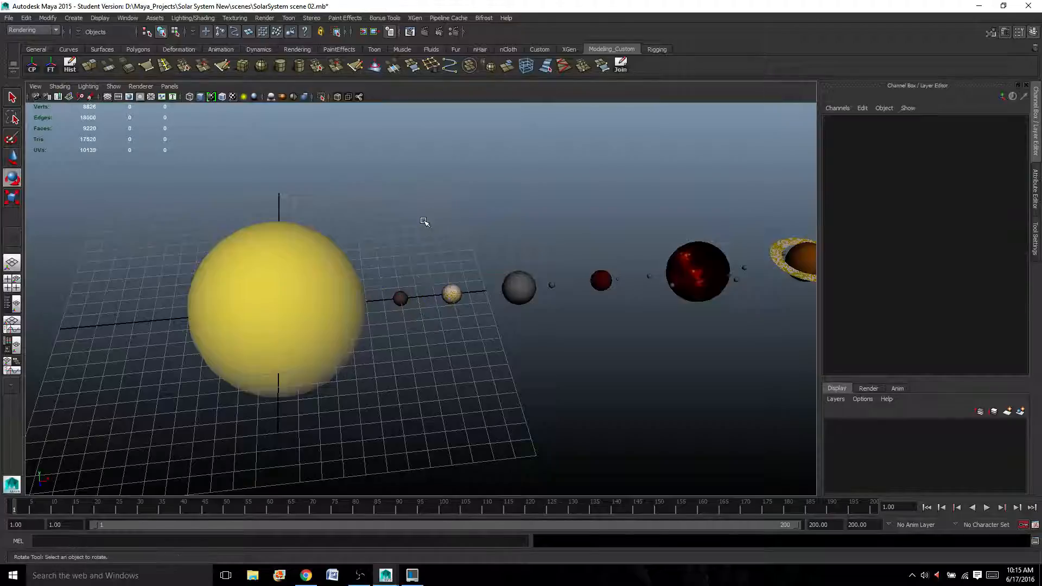
Step: Parent Mercury to the sun
scroll(419, 227, "up", 2)
left_click(389, 299)
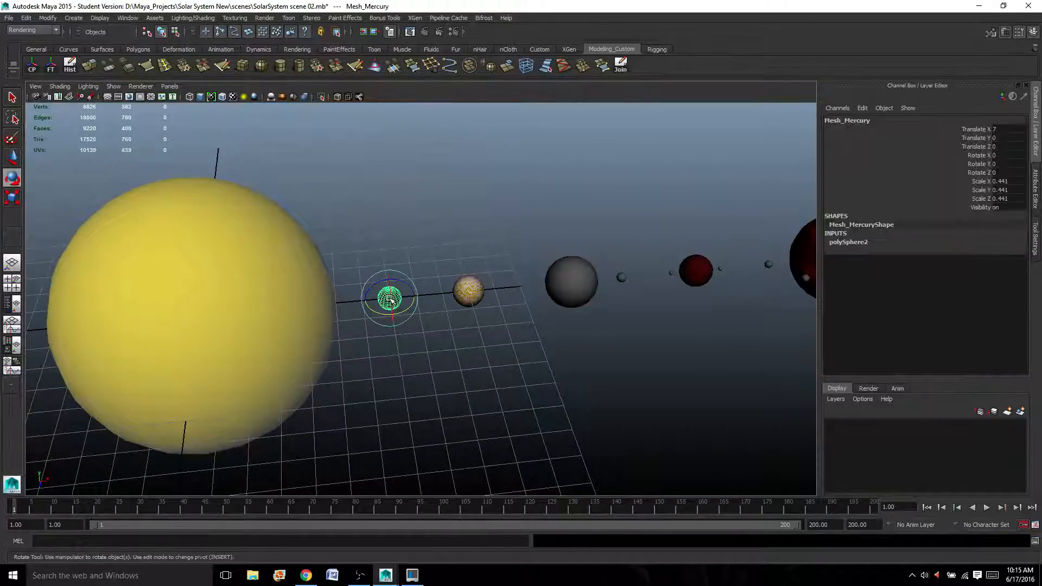
left_click(280, 269, "shift")
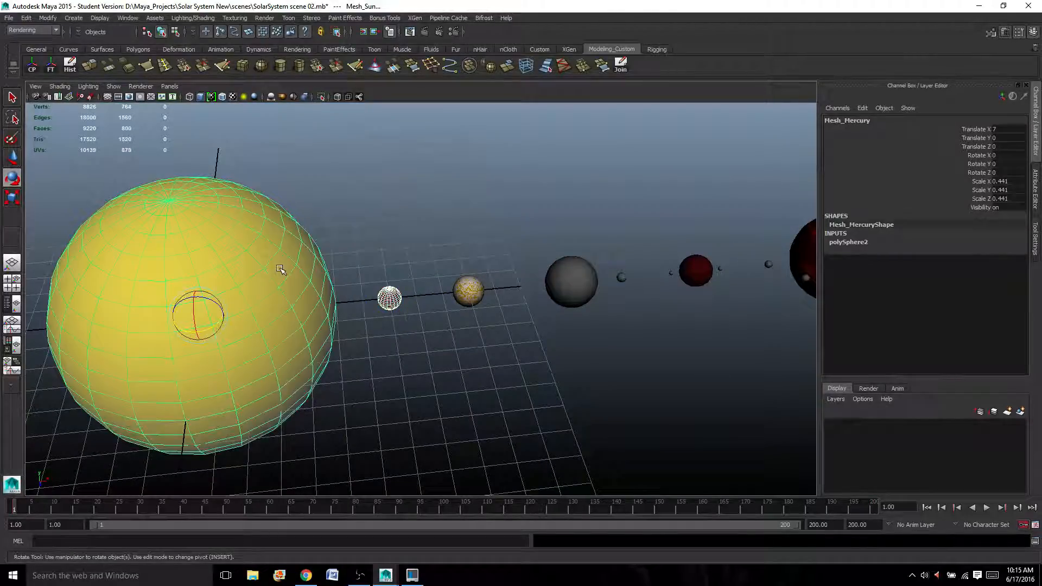
key("s")
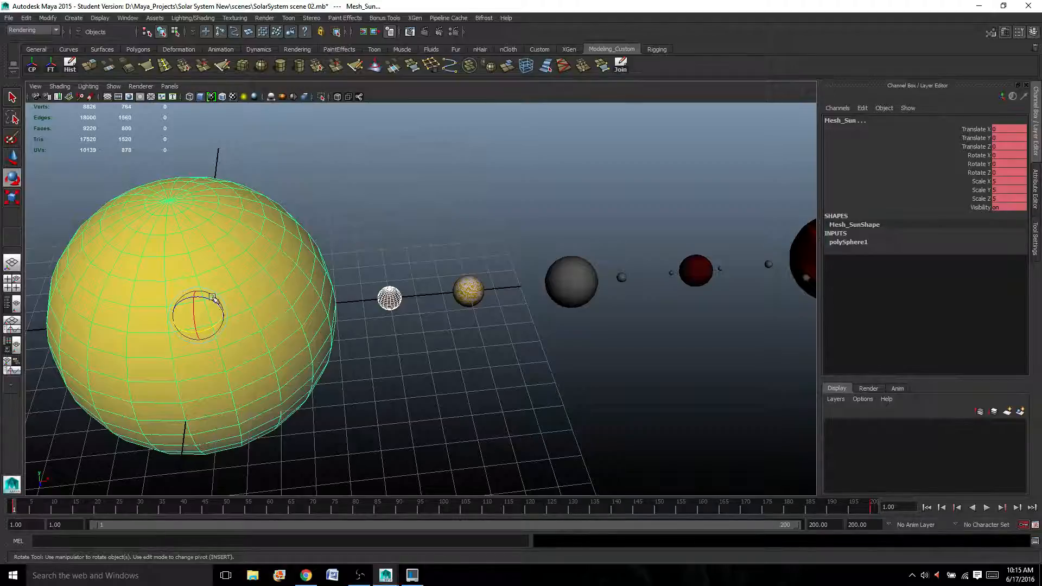
key("p")
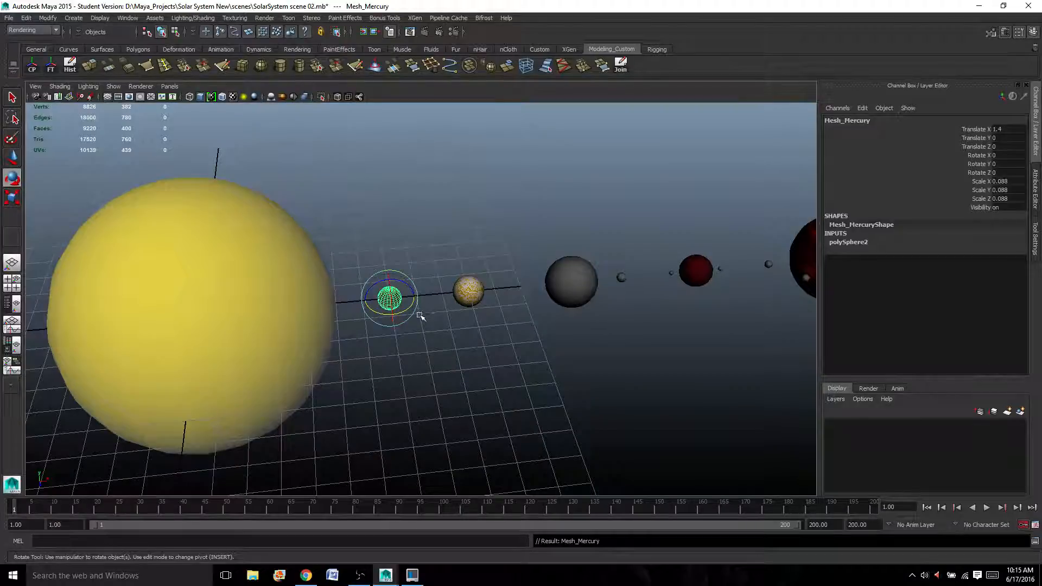
Step: Select the sun to check its parent-child link with Mercury
left_click(262, 299)
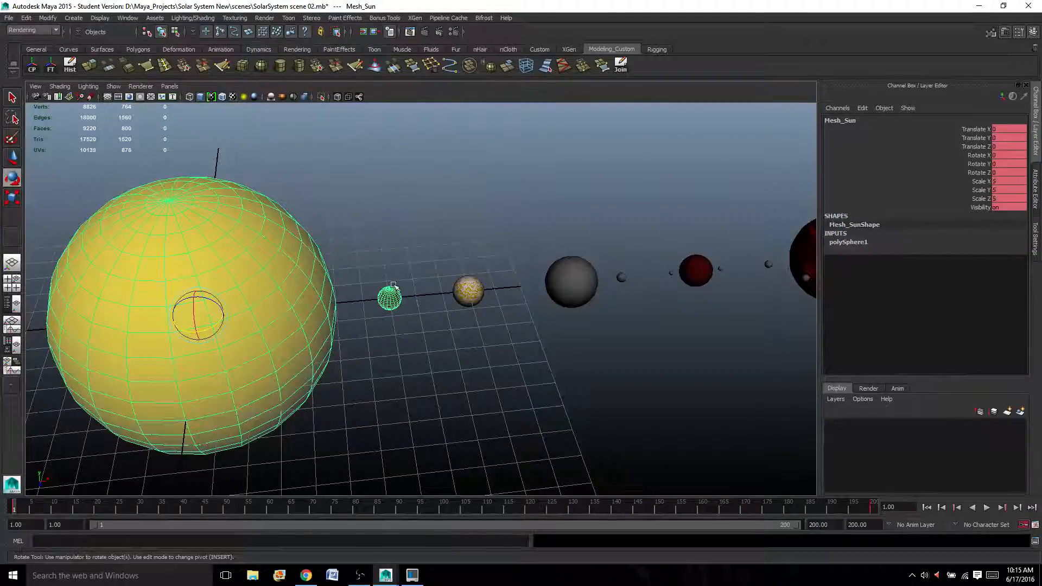
scroll(389, 302, "down", 3)
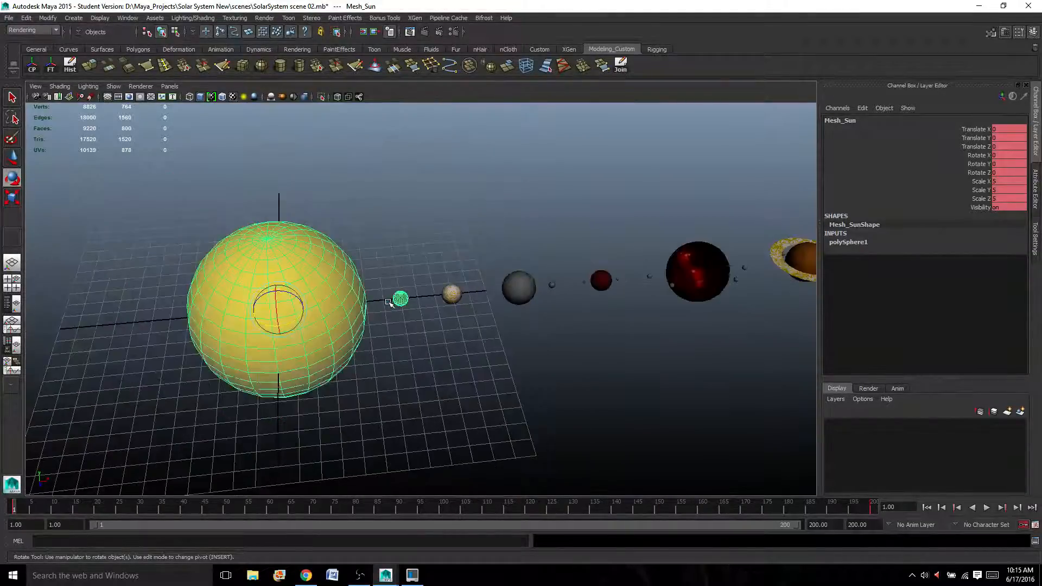
left_click_drag(332, 302, 296, 343, "alt")
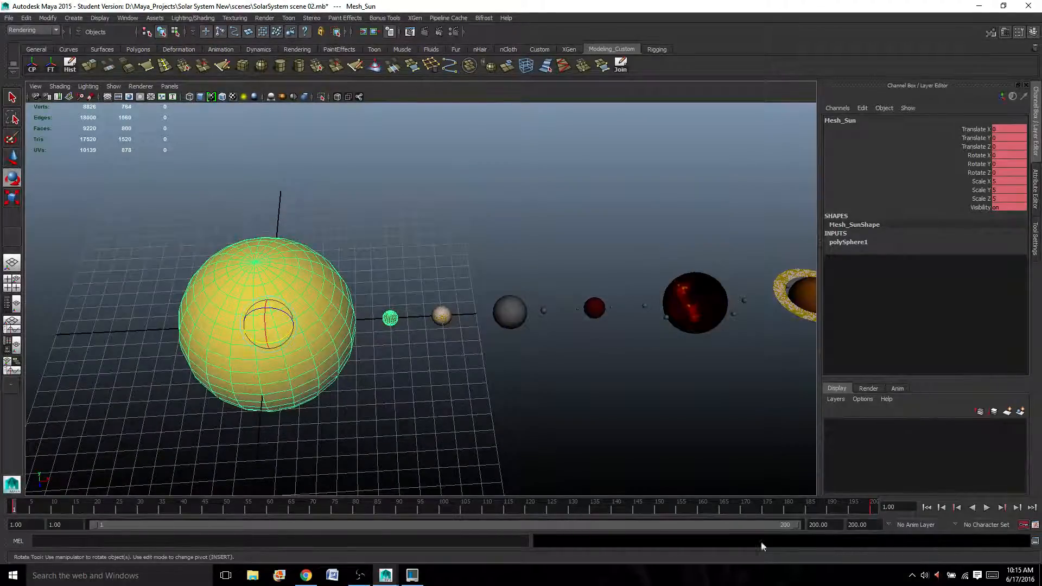
Step: Set a keyframe on all of Mercury's channels at frame 1
left_click(390, 317)
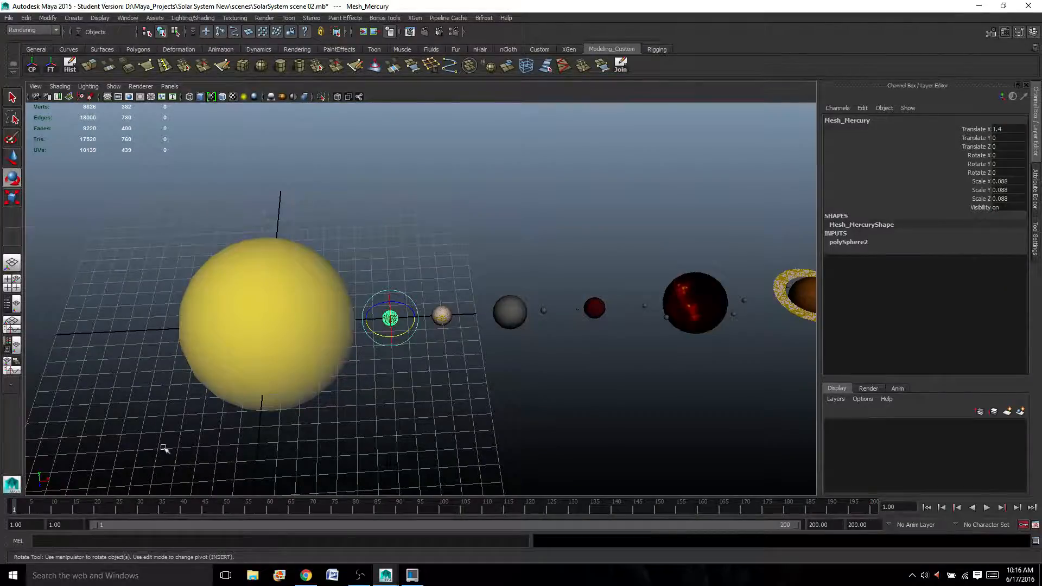
scroll(382, 342, "up", 3)
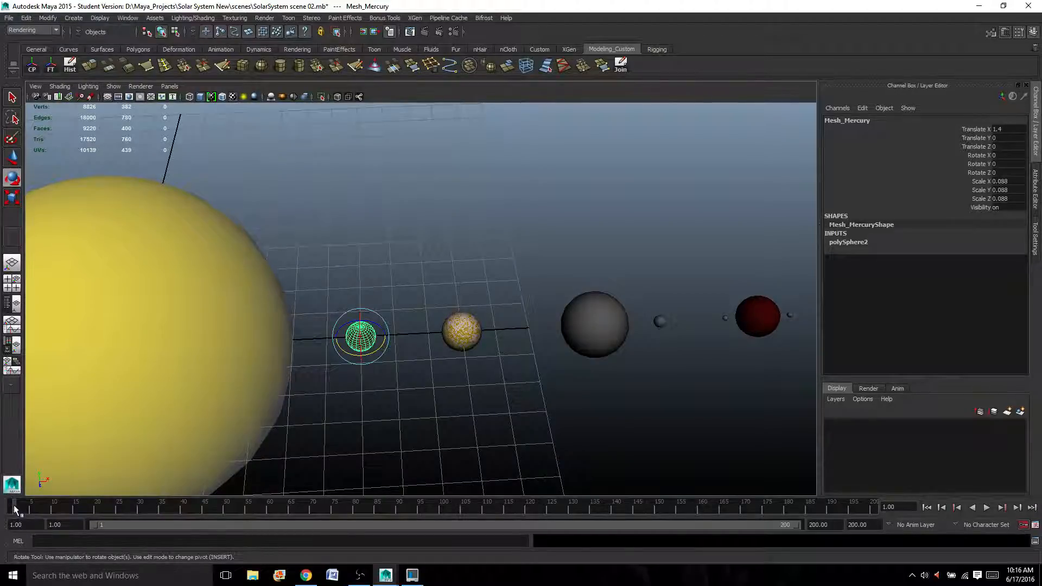
key("s")
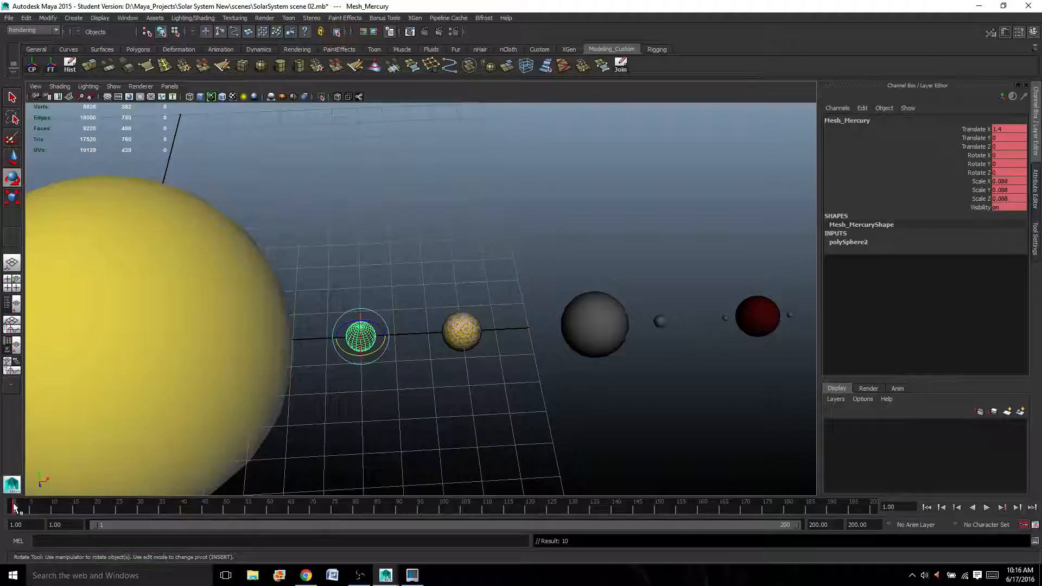
Step: Set Mercury's Rotate Y to 900 at frame 200
mouse_move(15, 507)
left_mouse_down()
mouse_move(36, 508)
mouse_move(14, 507)
left_mouse_up()
left_click_drag(861, 507, 870, 509)
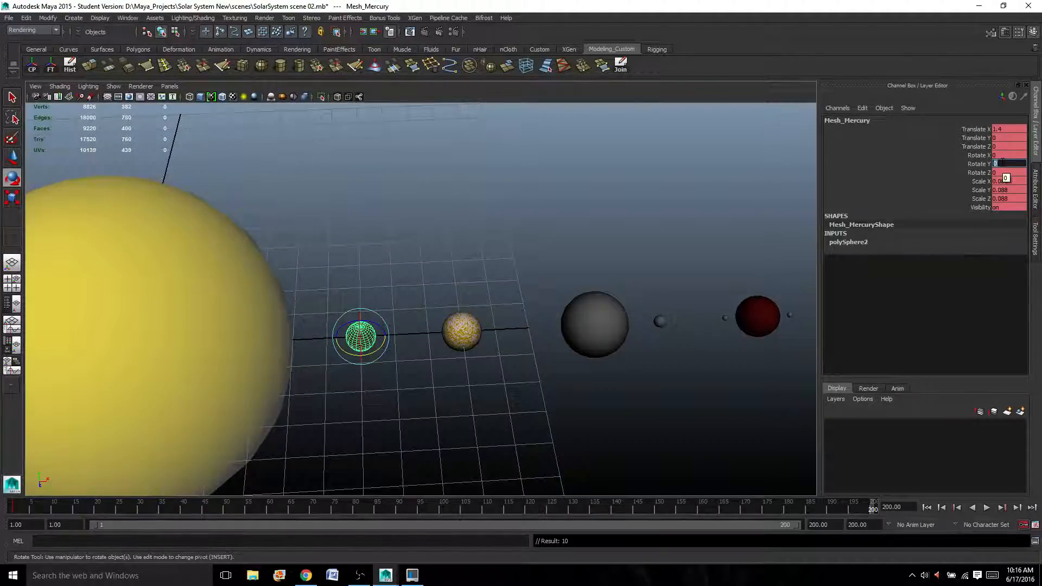
type("900")
Step: Play back Mercury's orbit from near the start, stop it, and scrub back to frame 7
left_click(24, 506)
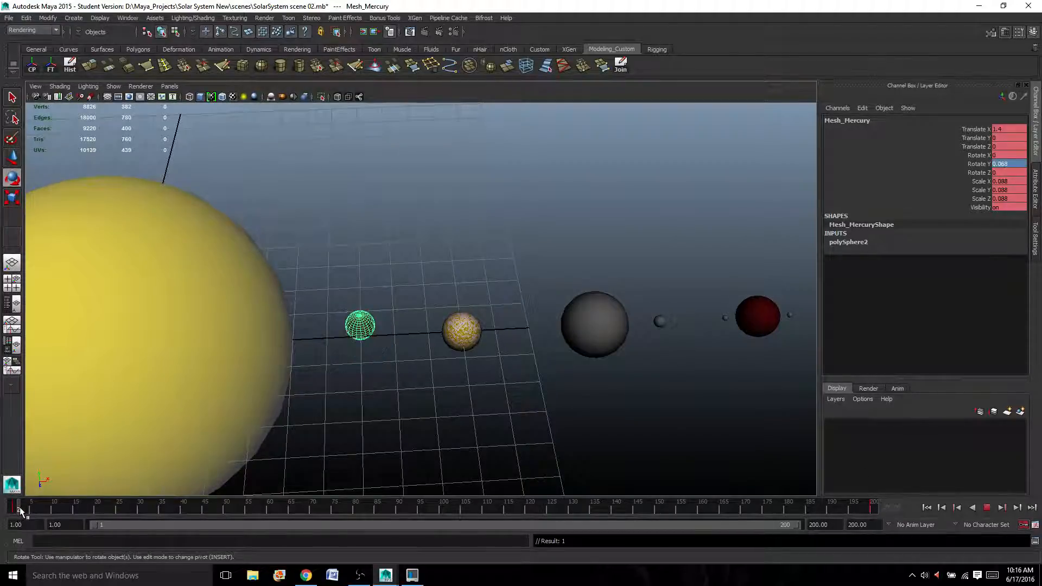
key("alt+v")
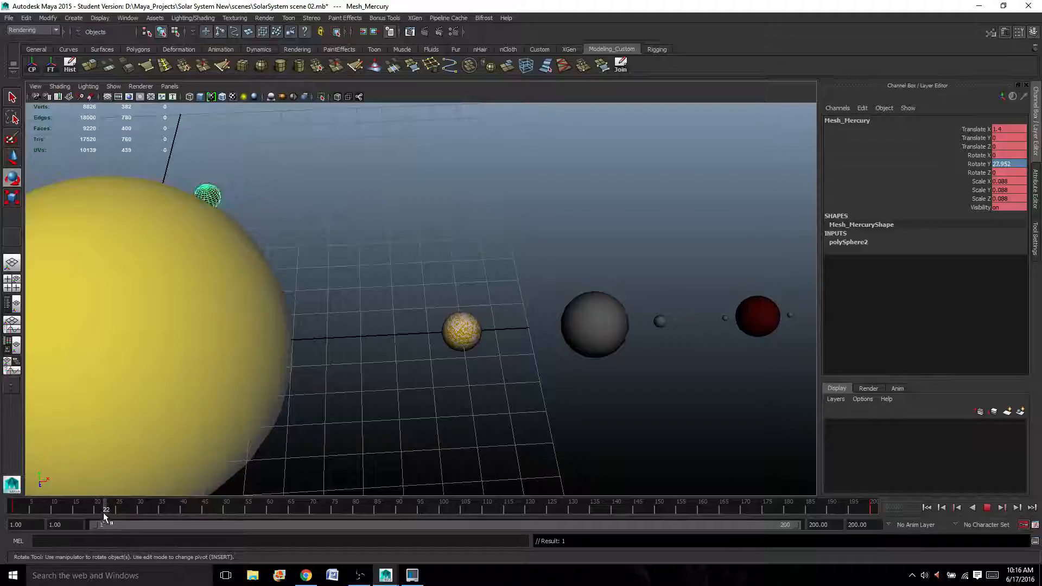
left_click(73, 512)
left_click_drag(71, 512, 41, 507)
Step: Frame Mercury up close, replay its spin from the start, stop at frame 15, and view it with the sun again
left_click_drag(407, 319, 428, 302, "alt")
key("f")
scroll(428, 302, "down", 3)
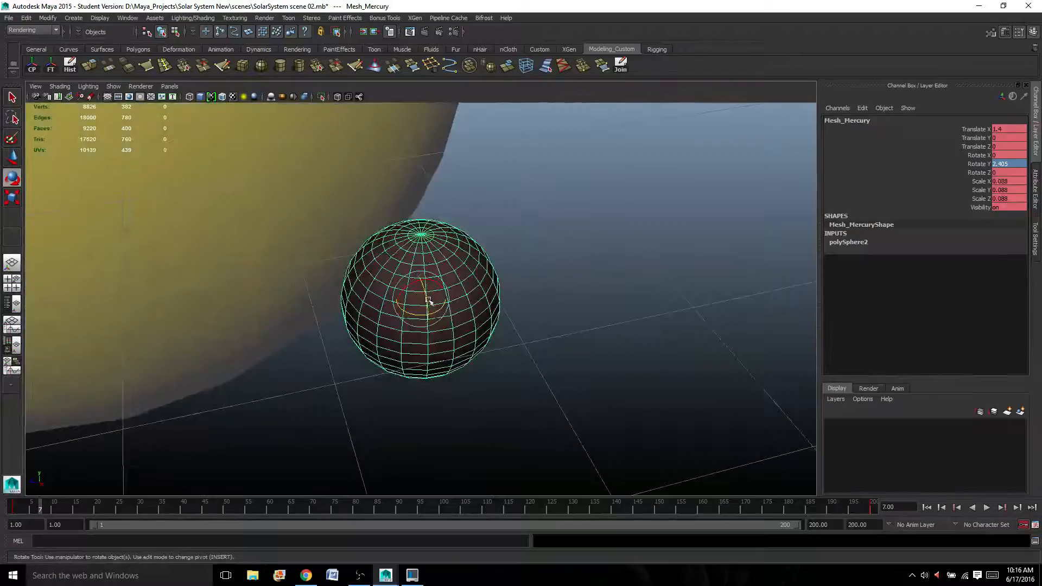
left_click(18, 508)
key("alt+v")
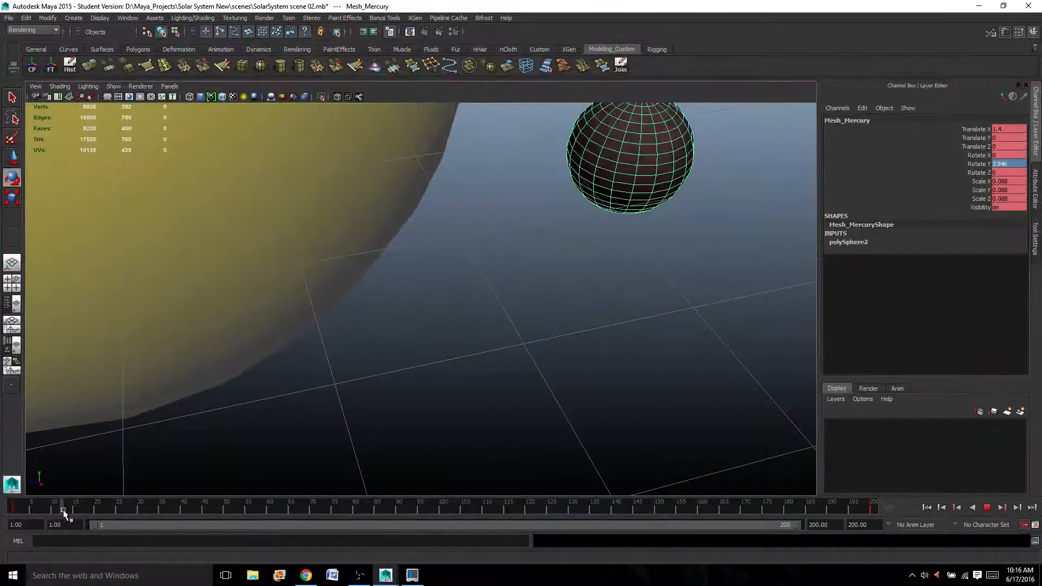
left_click_drag(71, 511, 74, 512)
scroll(296, 366, "down", 7)
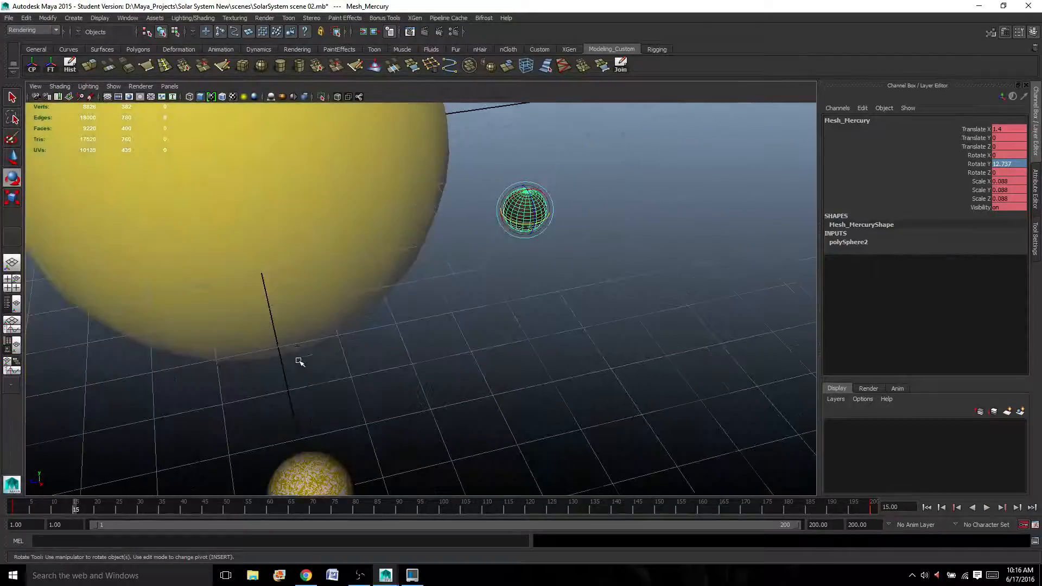
left_click_drag(269, 350, 362, 374, "alt")
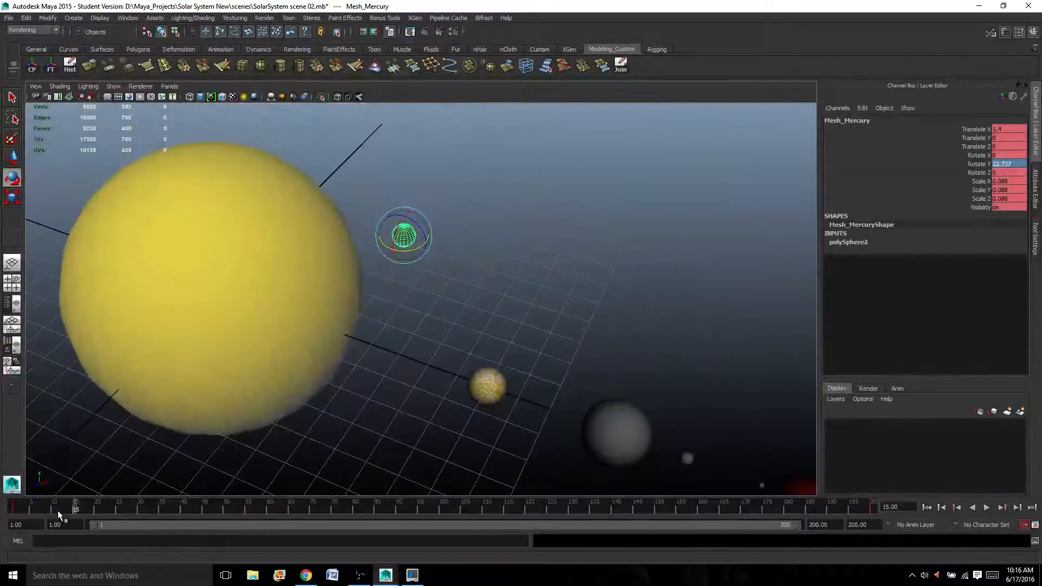
Step: Play back Mercury's spin, scrub back to frame 1, and view Mercury beside the sun
left_click(22, 510)
key("alt+v")
left_click_drag(25, 510, 14, 509)
left_click_drag(414, 384, 462, 377, "alt")
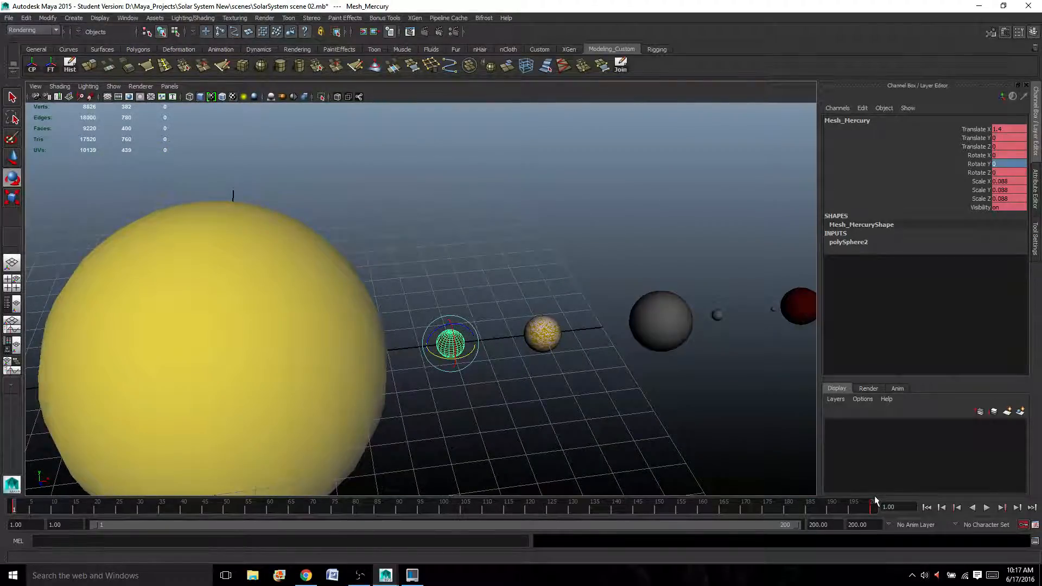
Step: Re-enter Mercury's Rotate Y as 900 at frame 200
left_click(872, 509)
mouse_move(872, 509)
left_mouse_down()
mouse_move(860, 507)
mouse_move(872, 509)
left_mouse_up()
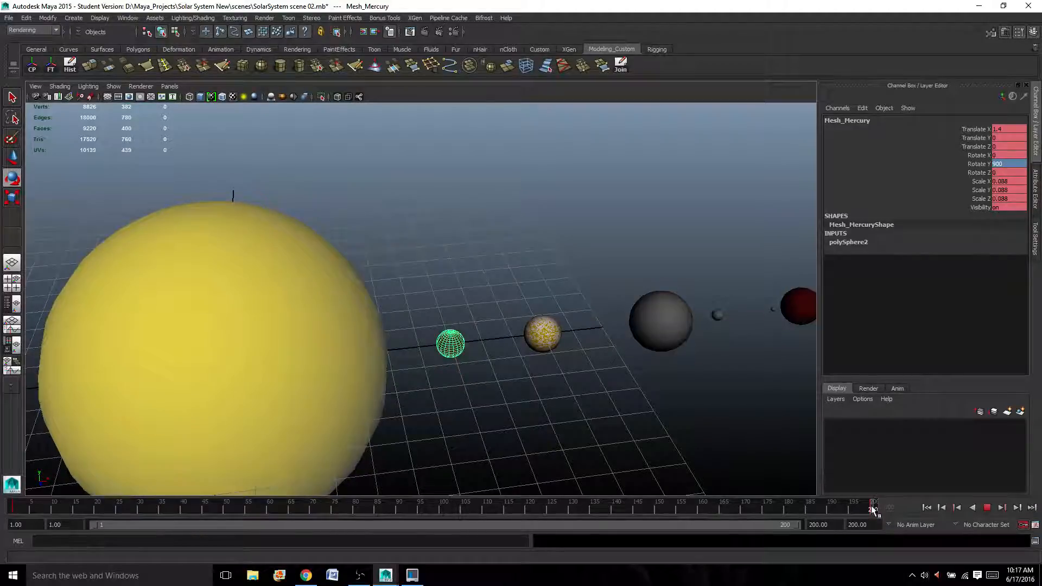
double_click(1007, 164)
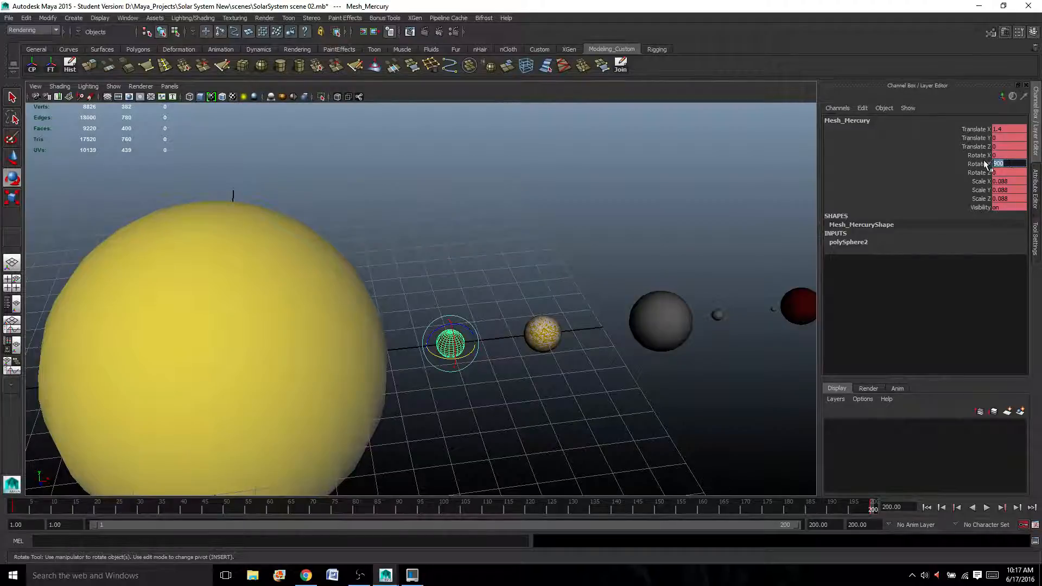
type("2")
type("900")
key("Return")
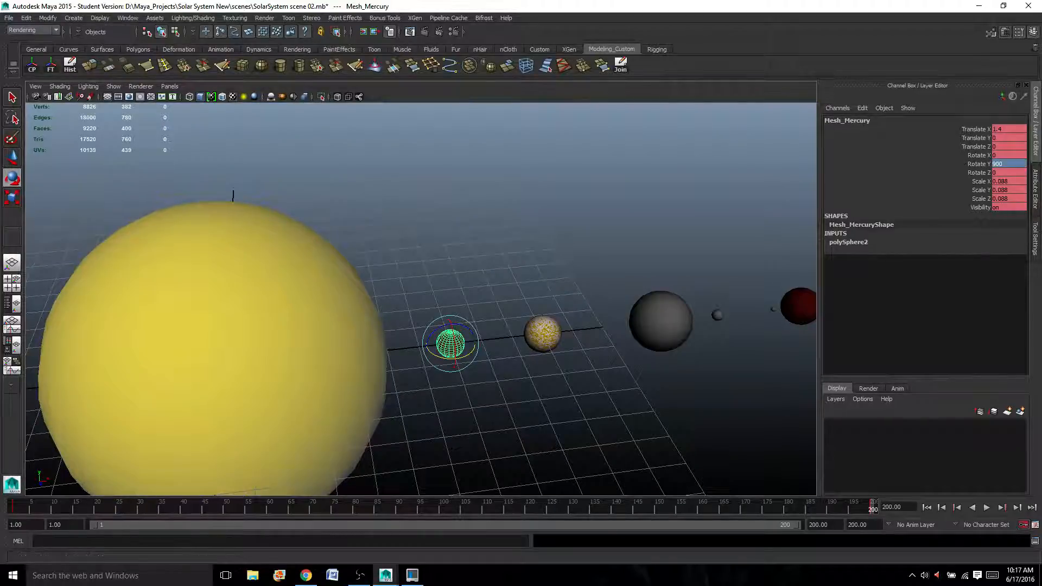
Step: Show the Outliner beside the perspective view, expand Mesh_Sun, and select its child Mesh_Mercury
left_click(13, 307)
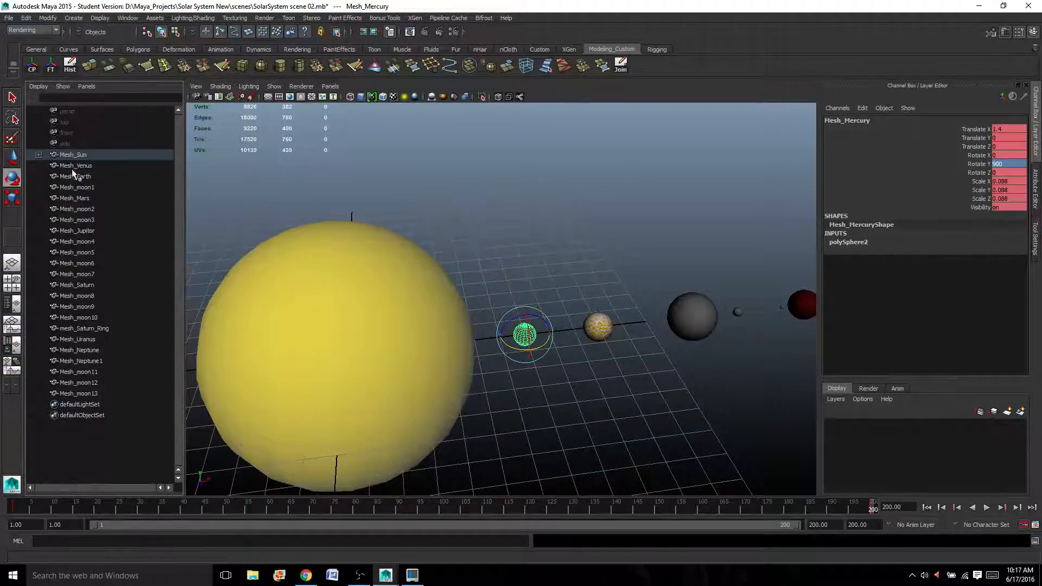
left_click(38, 155)
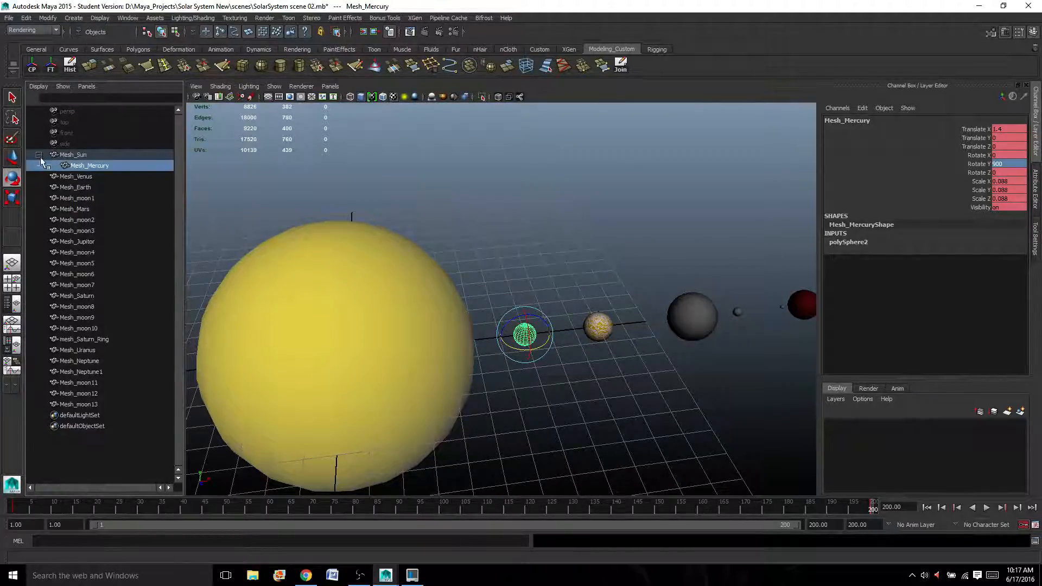
left_click(299, 338)
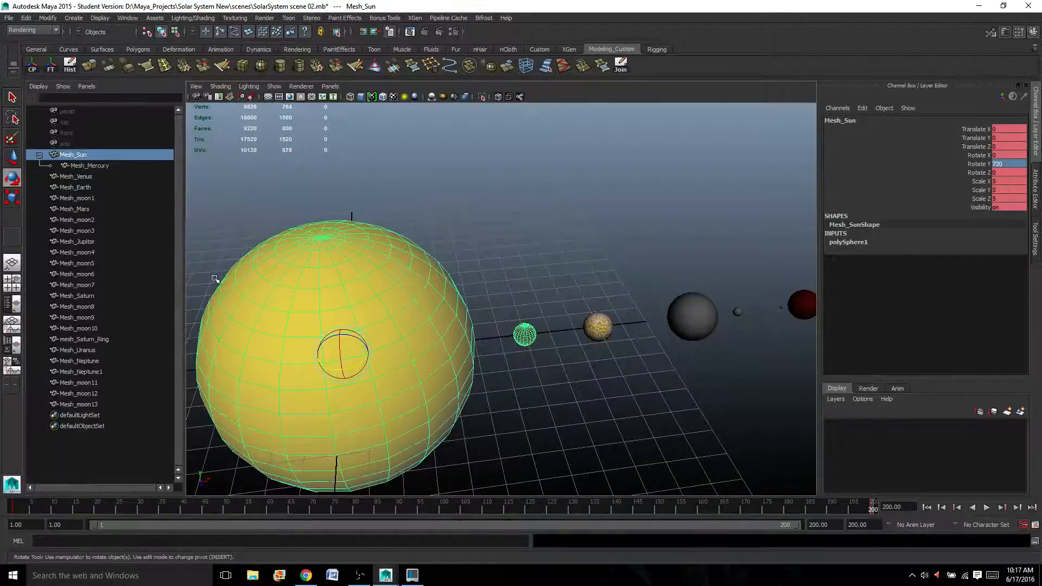
left_click(39, 155)
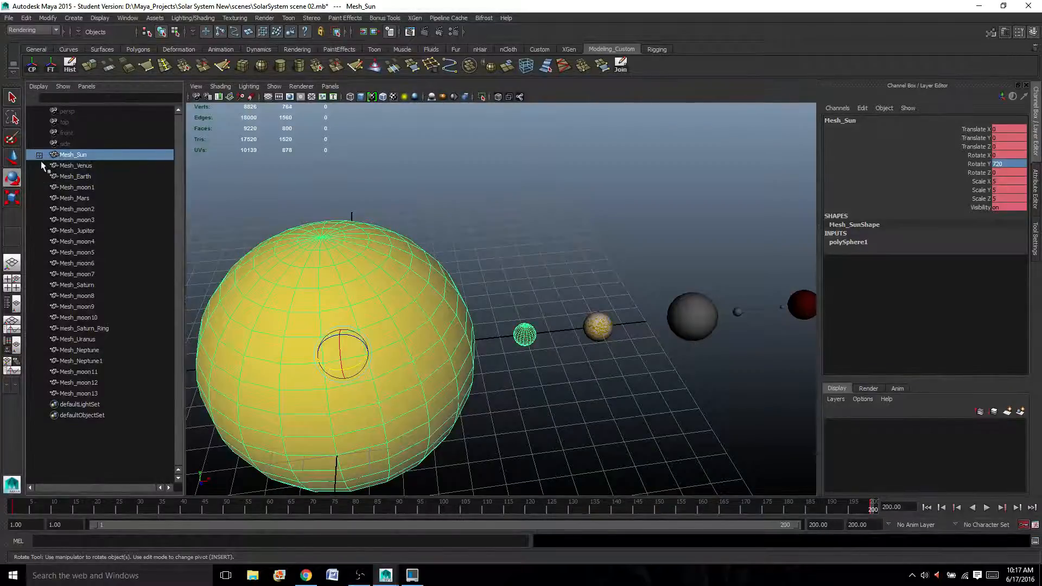
left_click(39, 156)
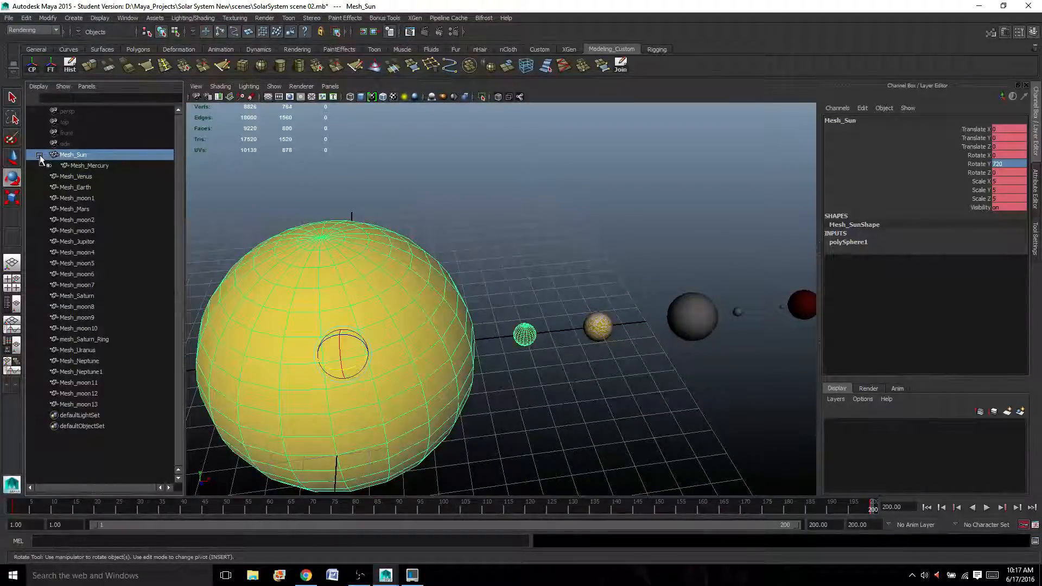
left_click(39, 155)
left_click(40, 155)
left_click(77, 166)
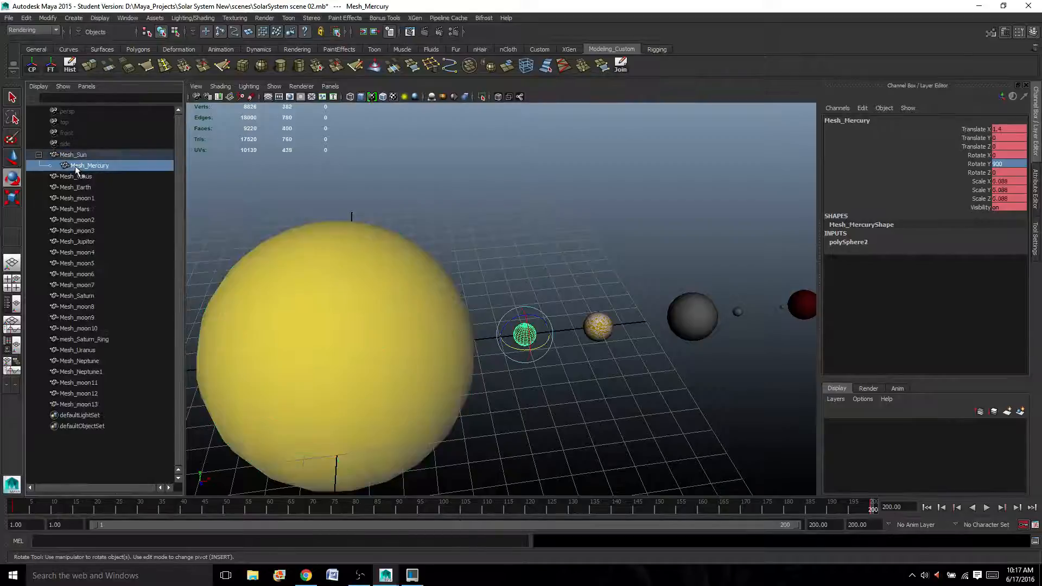
Step: Group Mercury on its own within the Mesh_Sun hierarchy and name the group grp_Mercury
left_click_drag(504, 370, 384, 357, "alt")
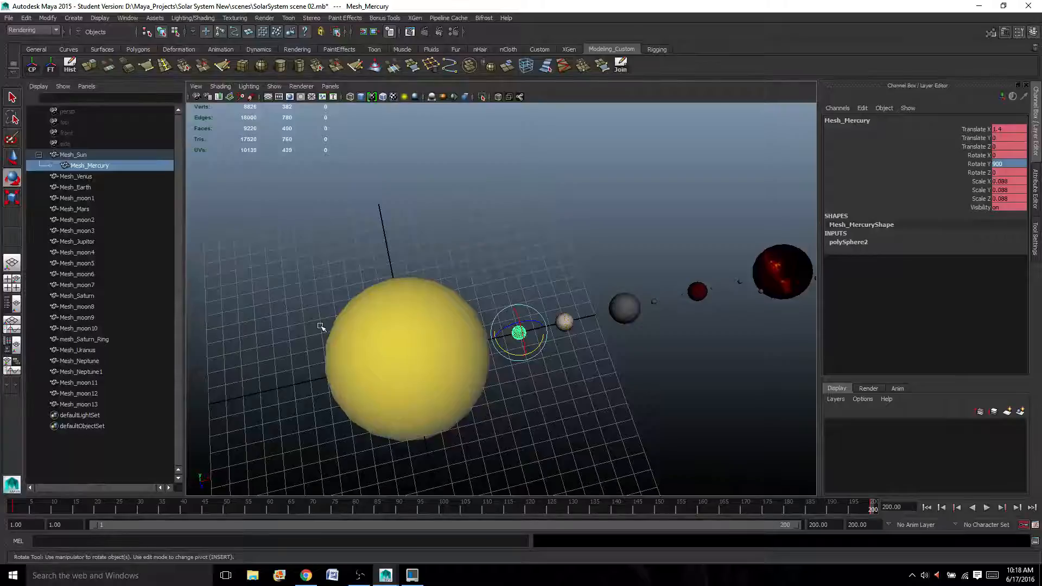
left_click_drag(470, 318, 443, 287, "alt")
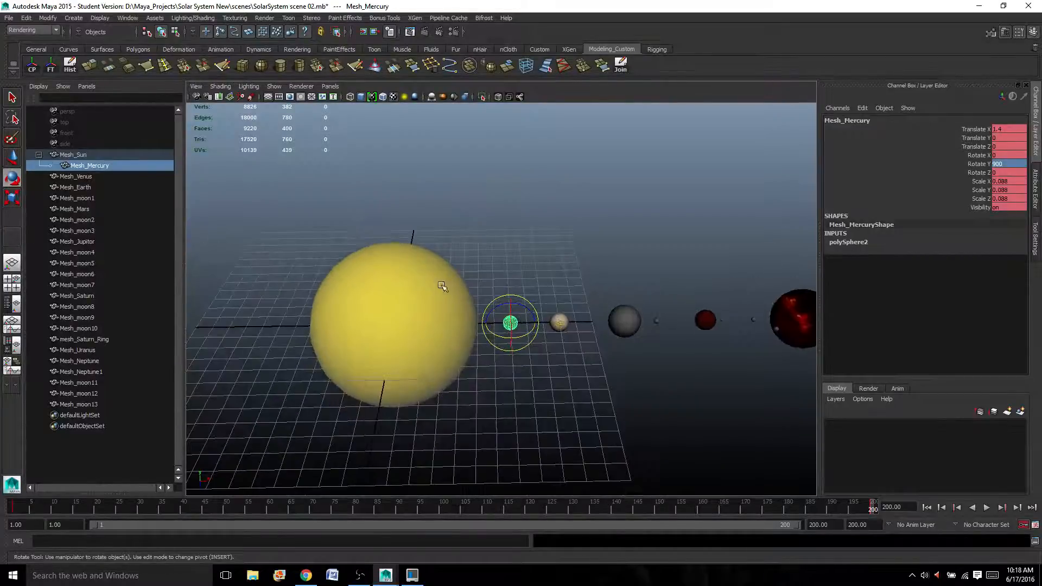
scroll(440, 287, "up", 5)
scroll(482, 316, "down", 1)
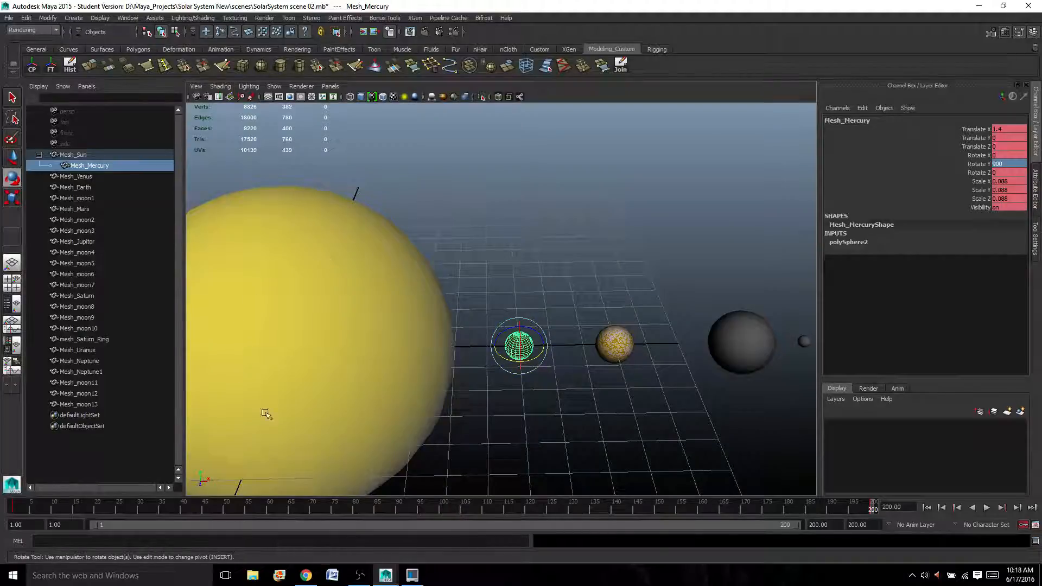
left_click_drag(512, 402, 499, 338, "alt")
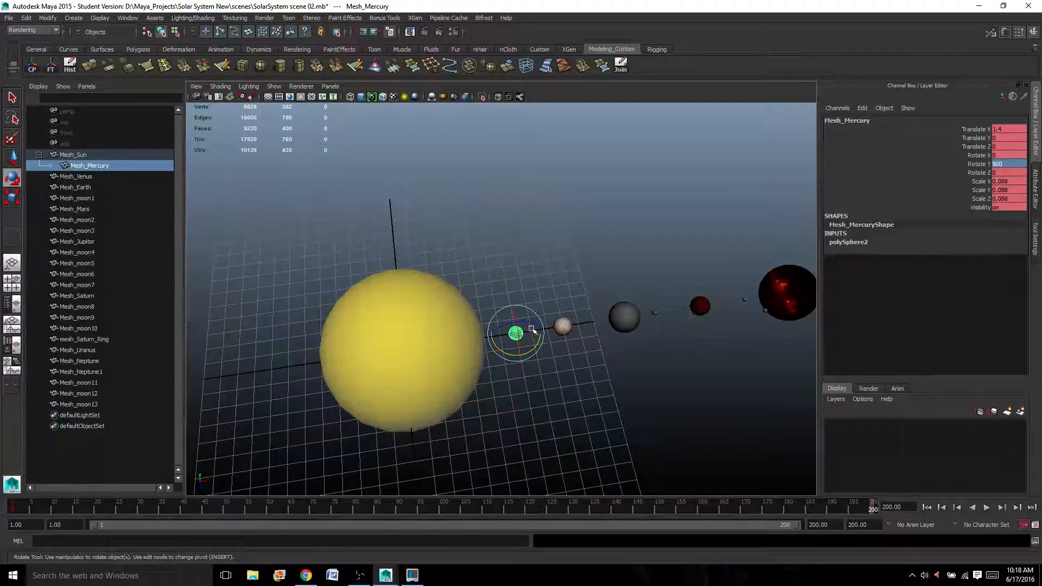
key("ctrl+g")
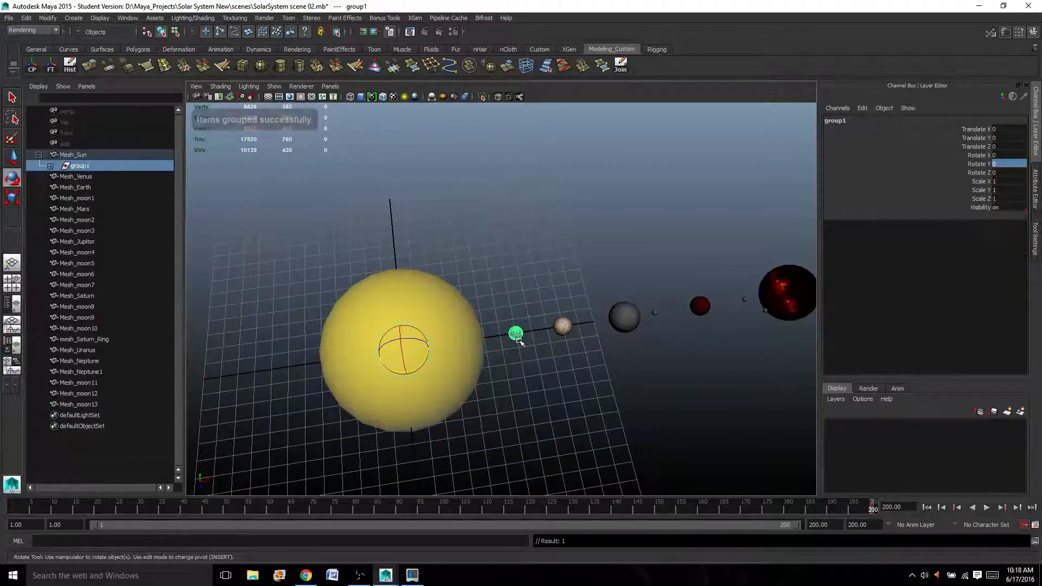
left_click(844, 120)
type("b")
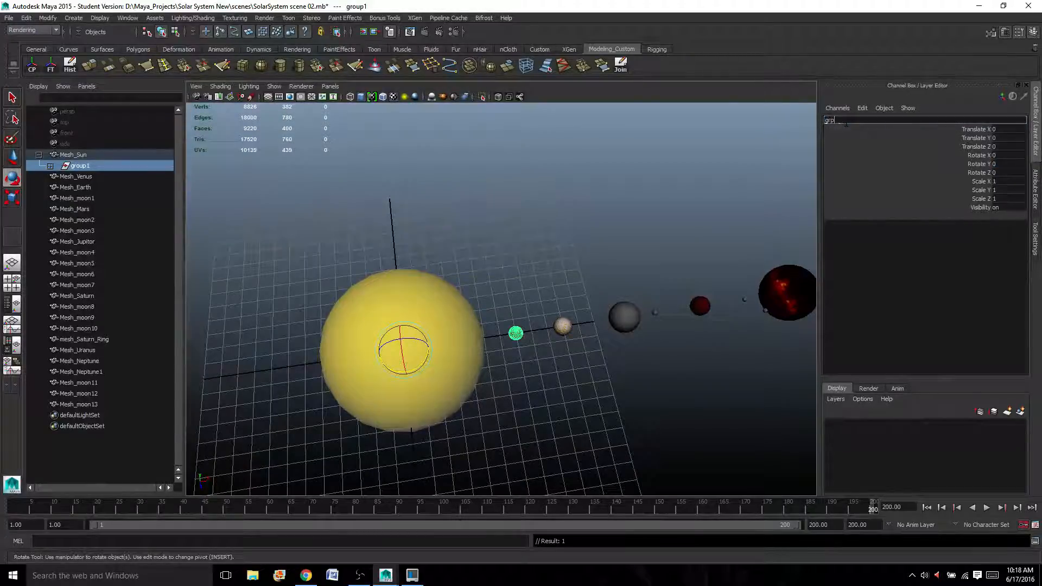
type("rp_Mercury")
key("Return")
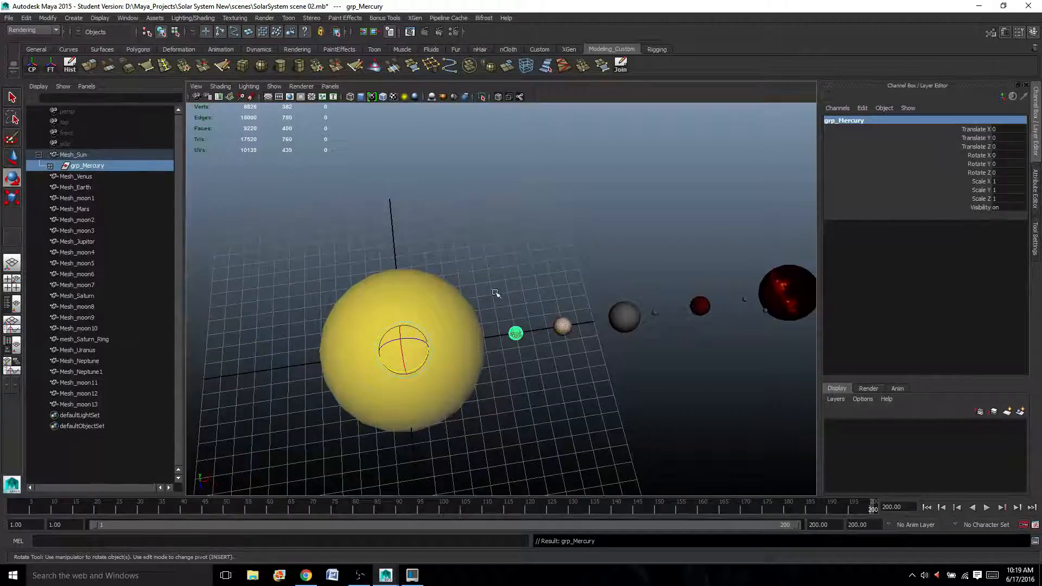
Step: Expand grp_Mercury to check its child mesh, and keyframe all of the group's channels at frame 1
left_click(50, 165)
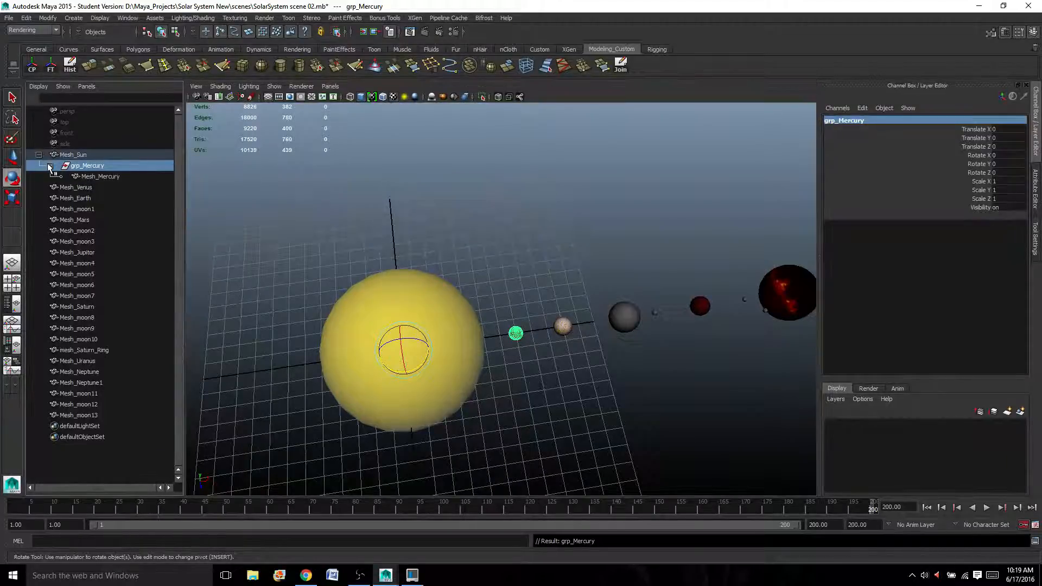
left_click(87, 177)
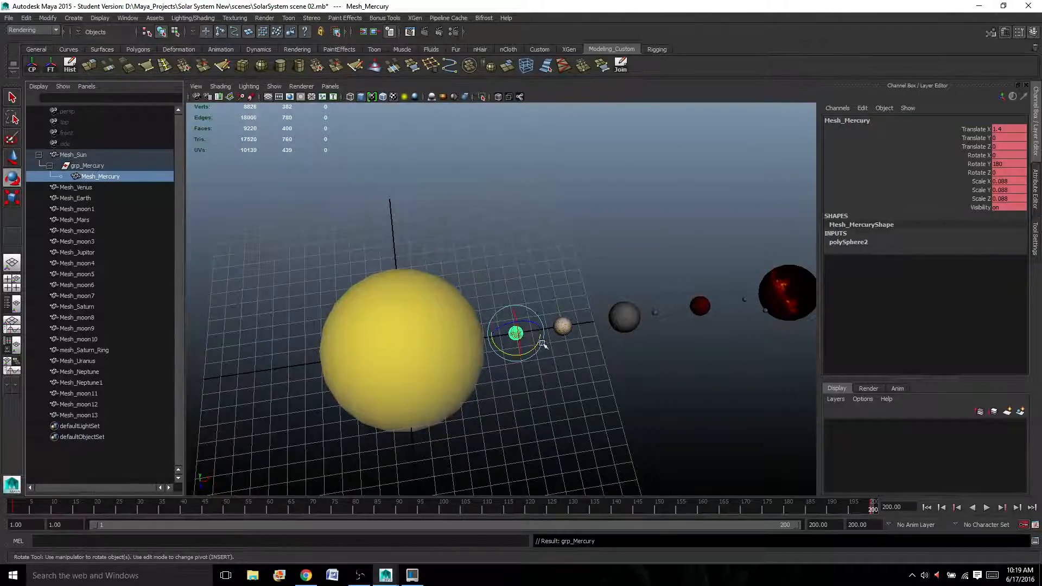
left_click(95, 166)
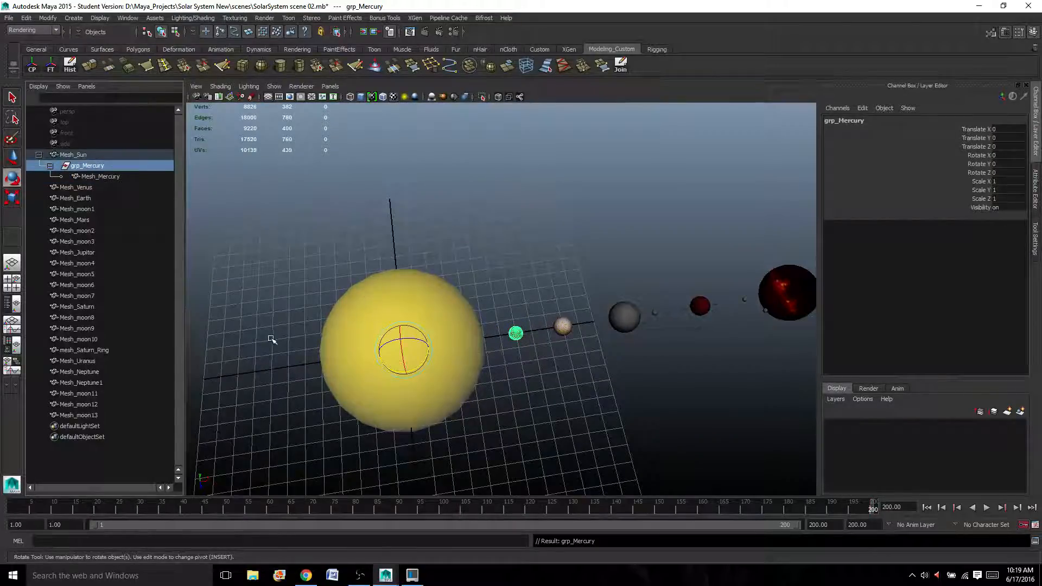
left_click(14, 507)
key("s")
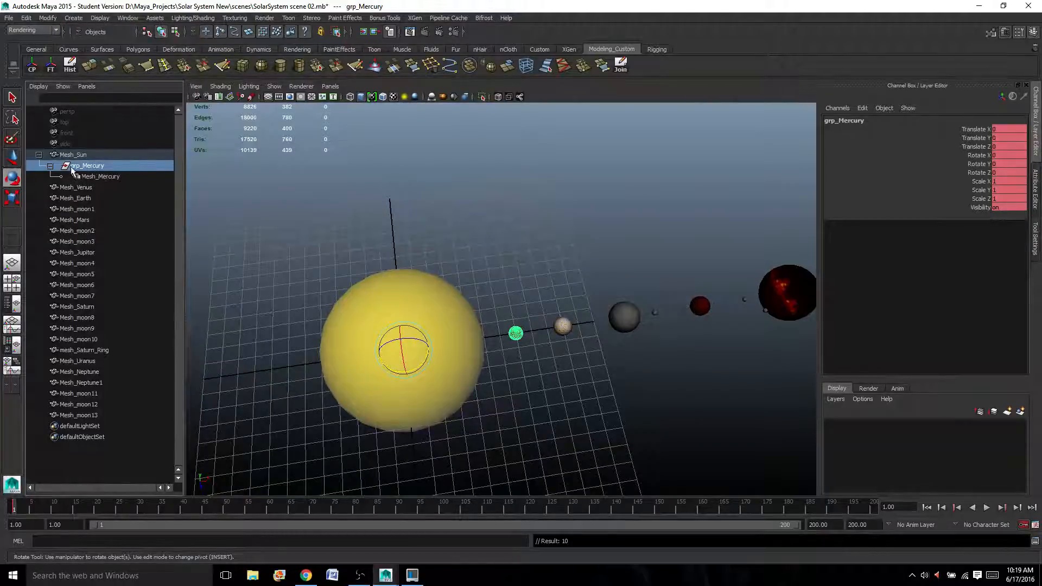
Step: Set grp_Mercury's Rotate Y to 1000 at frame 200
key("alt+v")
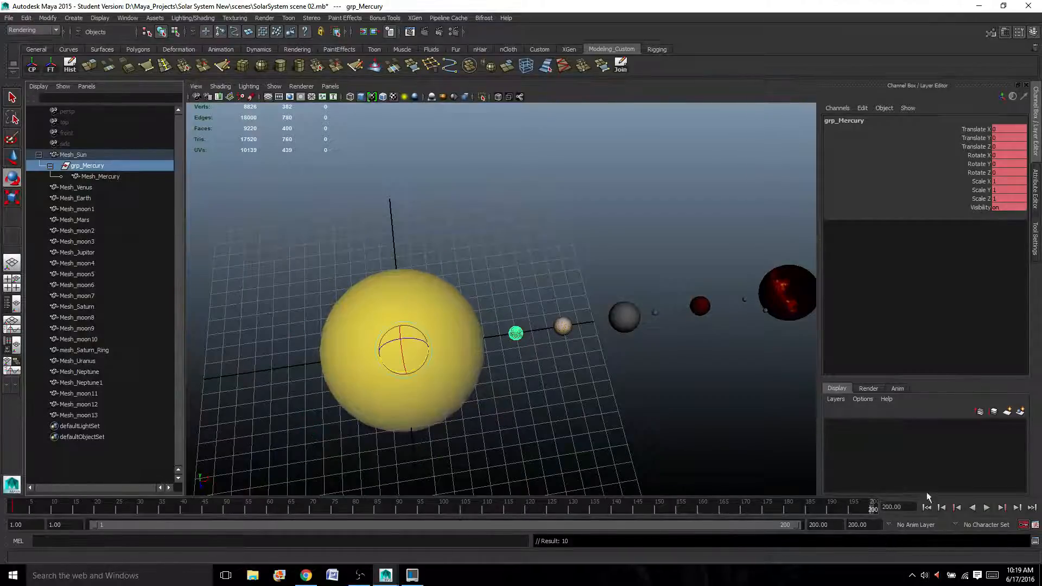
double_click(1000, 163)
type("1000")
key("Return")
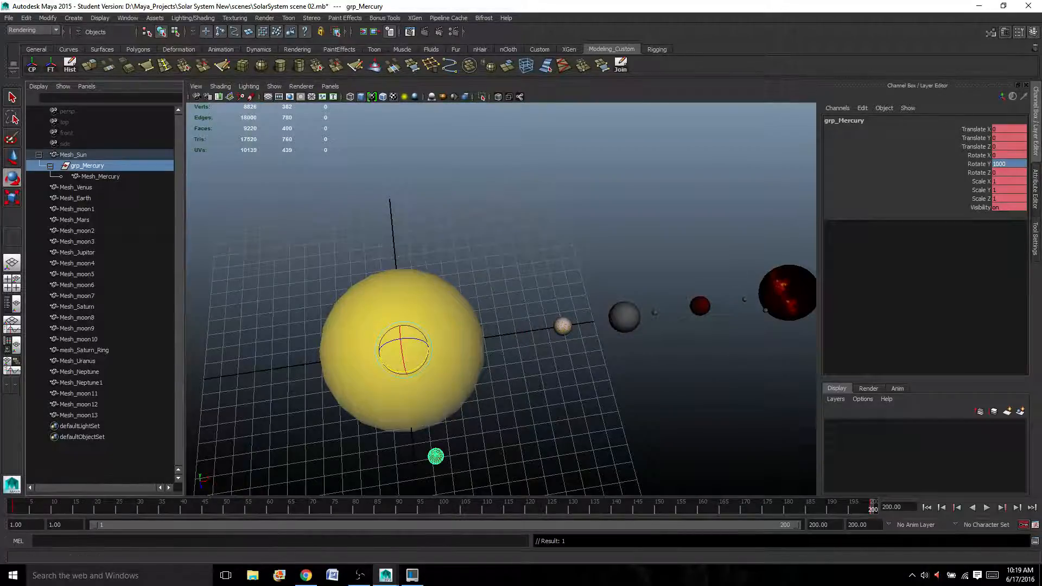
Step: Play back Mercury's orbit driven by its group, return to frame 1, and collapse grp_Mercury in the hierarchy
key("alt+v")
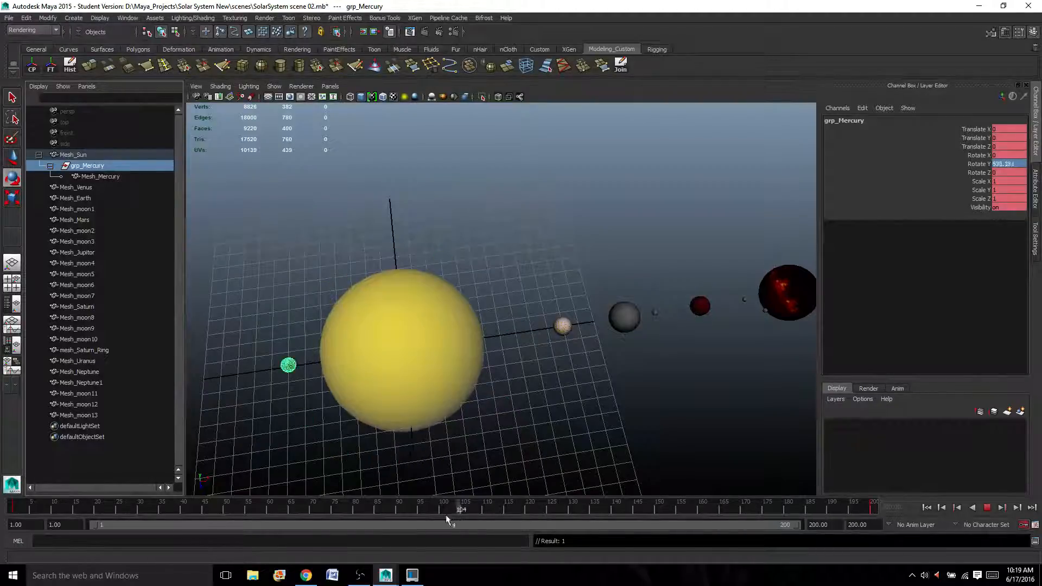
left_click(13, 508)
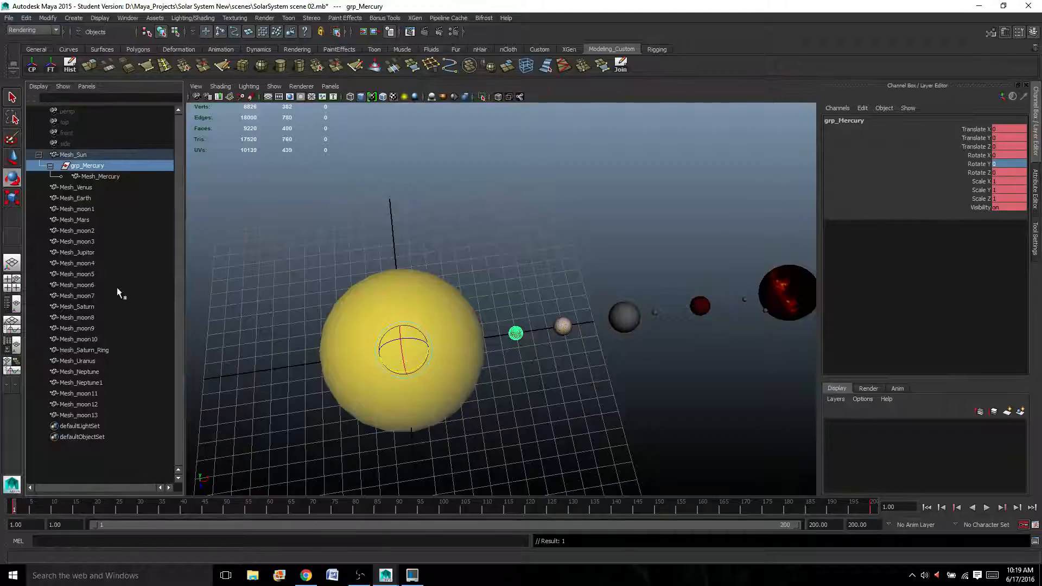
left_click(49, 166)
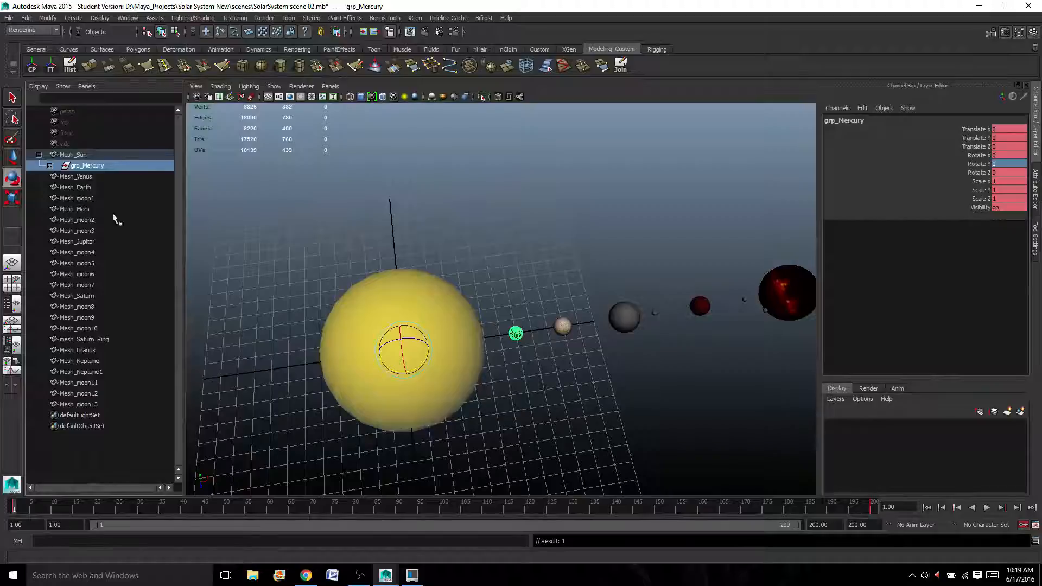
Step: Compare Venus with grp_Mercury, and review the group's animation at frame 200
left_click(565, 326)
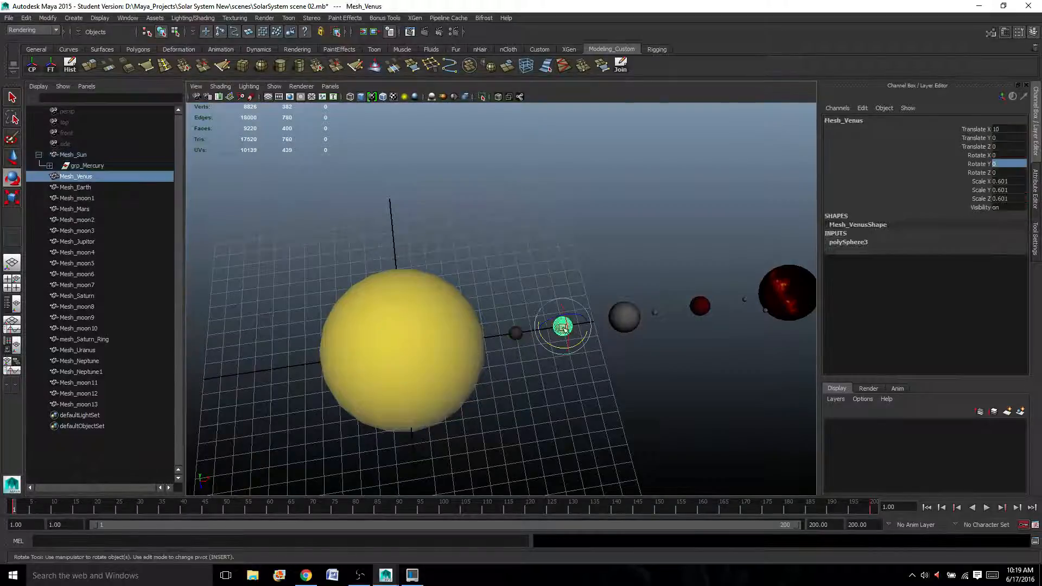
left_click(65, 167)
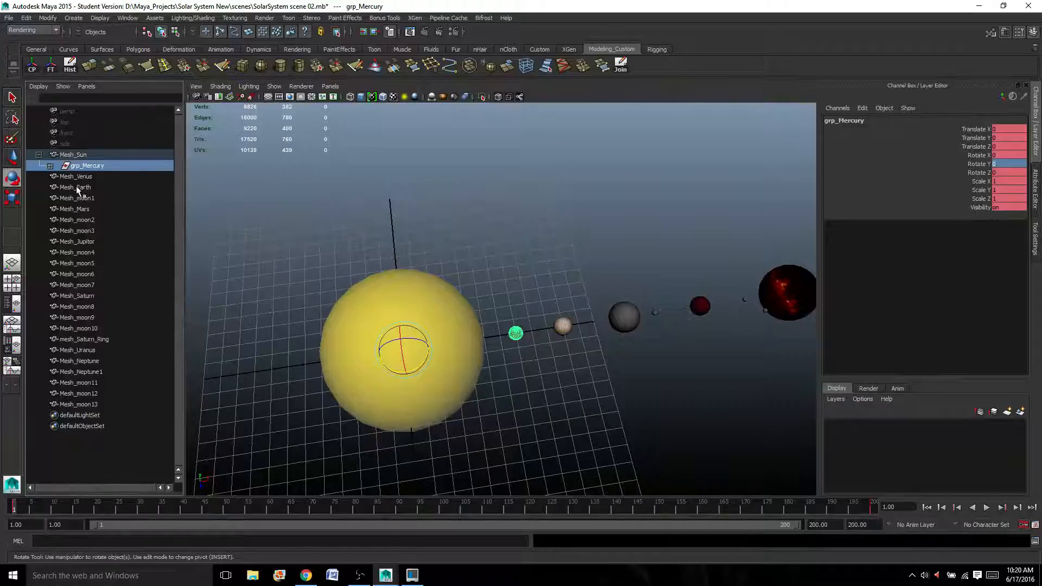
left_click(871, 507)
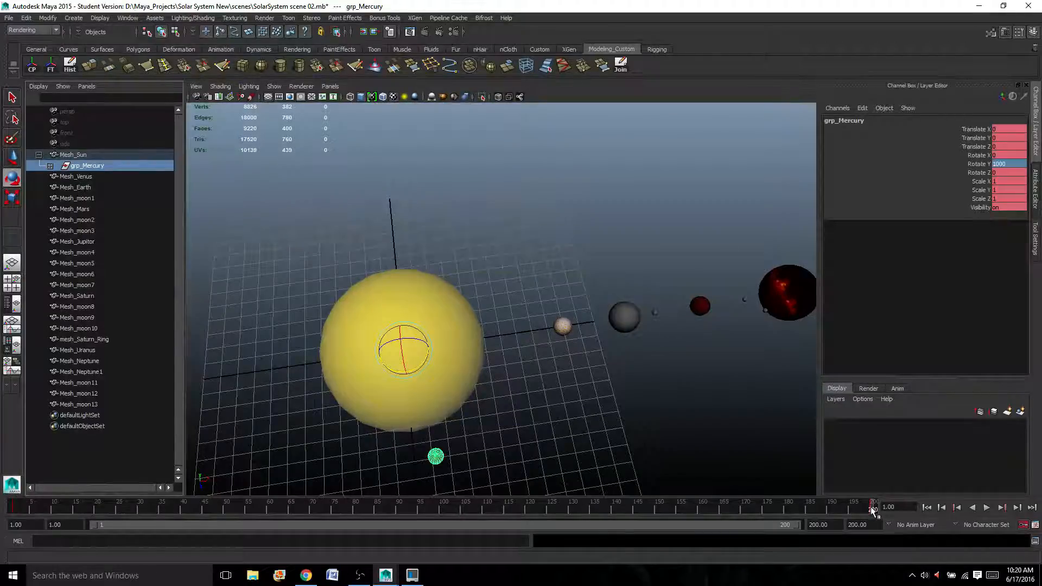
key("alt+v")
key("alt+v")
Step: Keyframe all of Venus's channels at frame 1
left_click(562, 326)
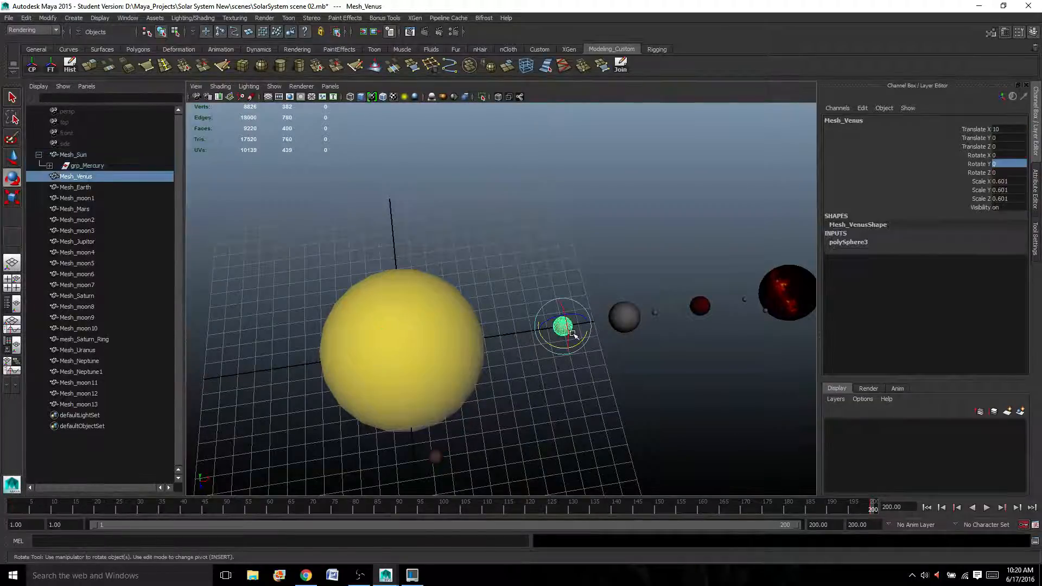
left_click(14, 507)
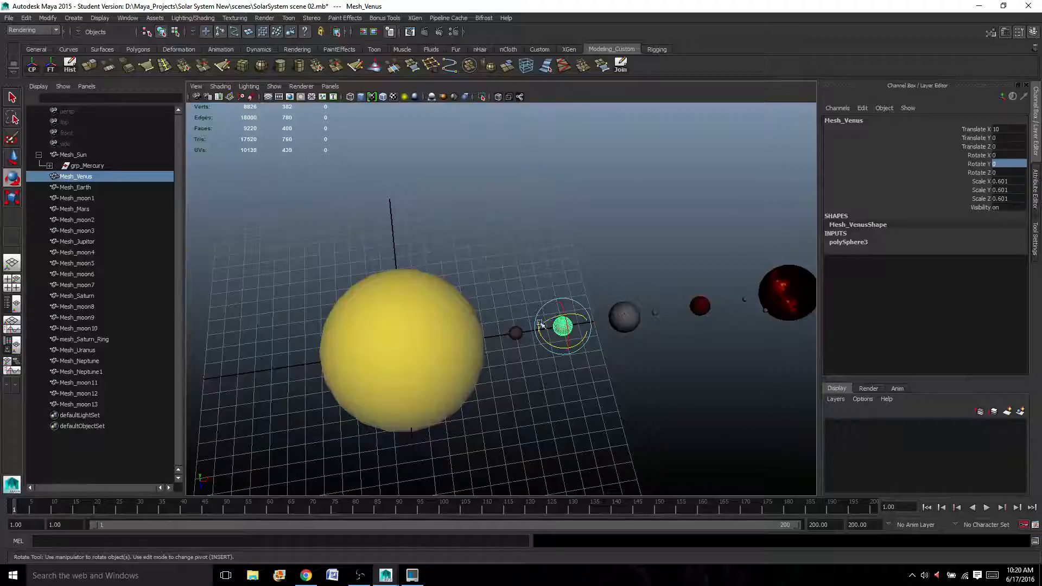
key("s")
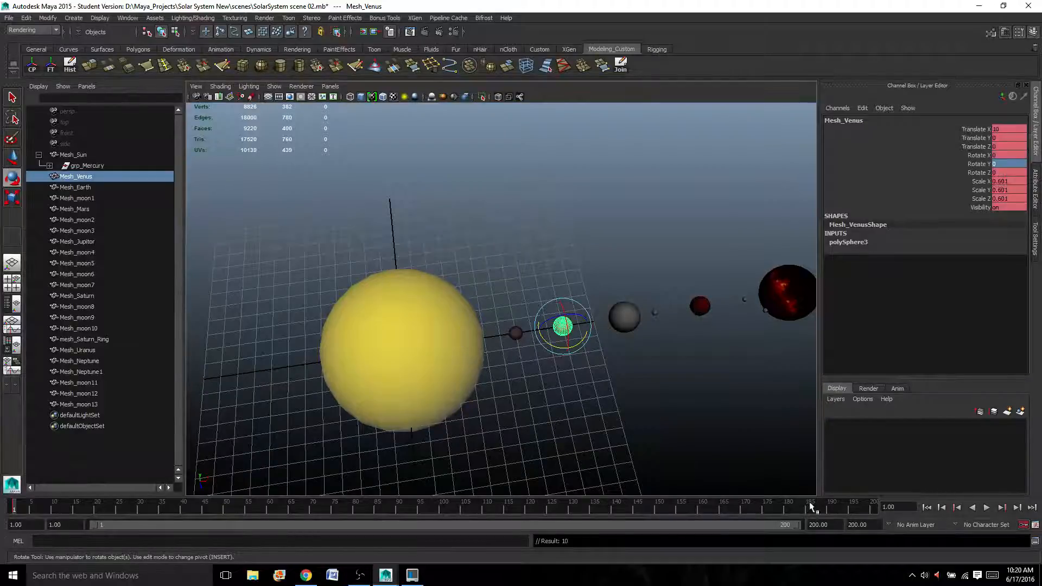
Step: Set Venus's Rotate Y to 900 at frame 200
left_click(873, 508)
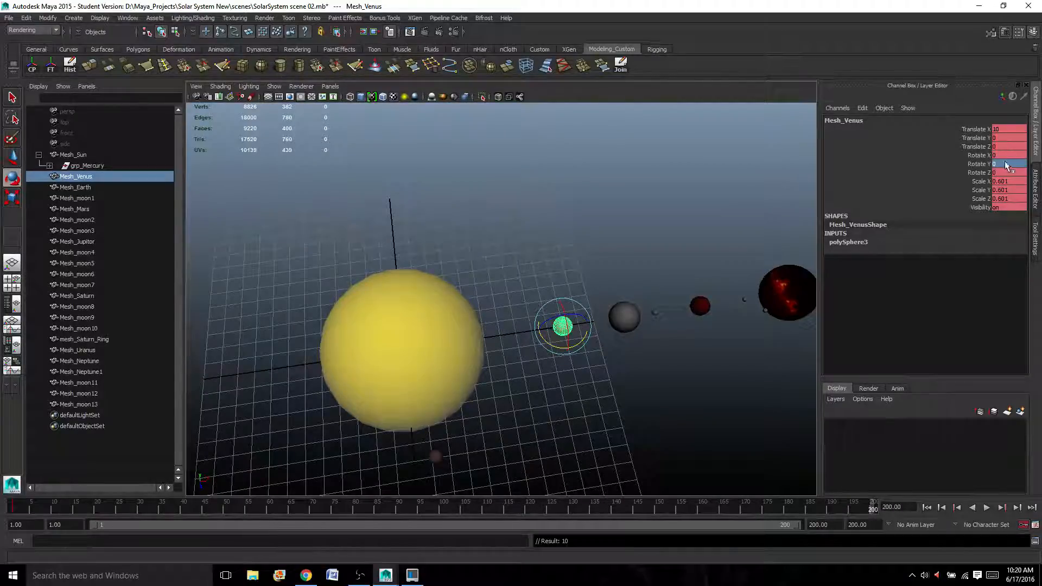
double_click(1007, 164)
type("9")
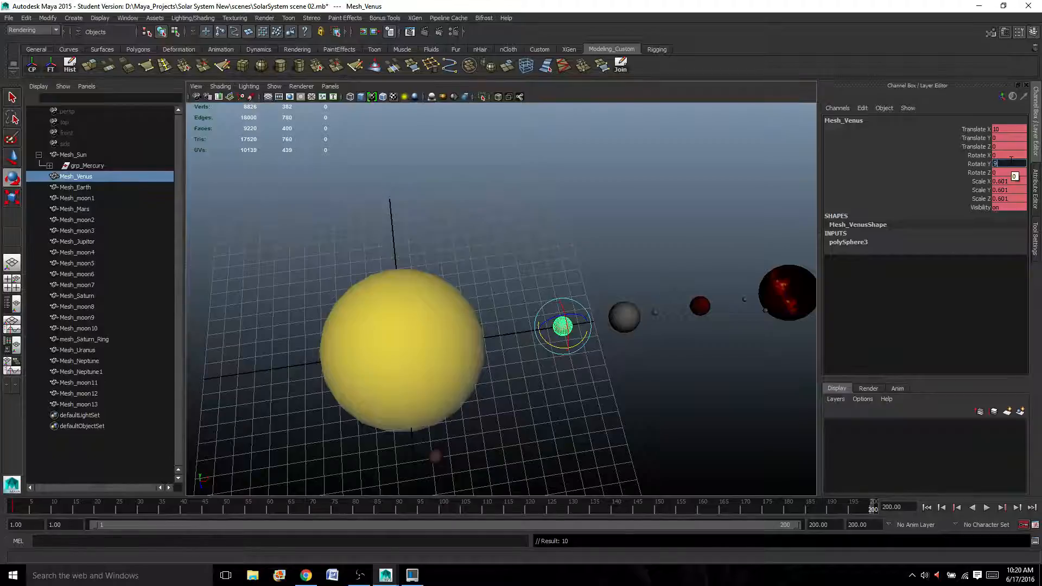
type("00")
key("Return")
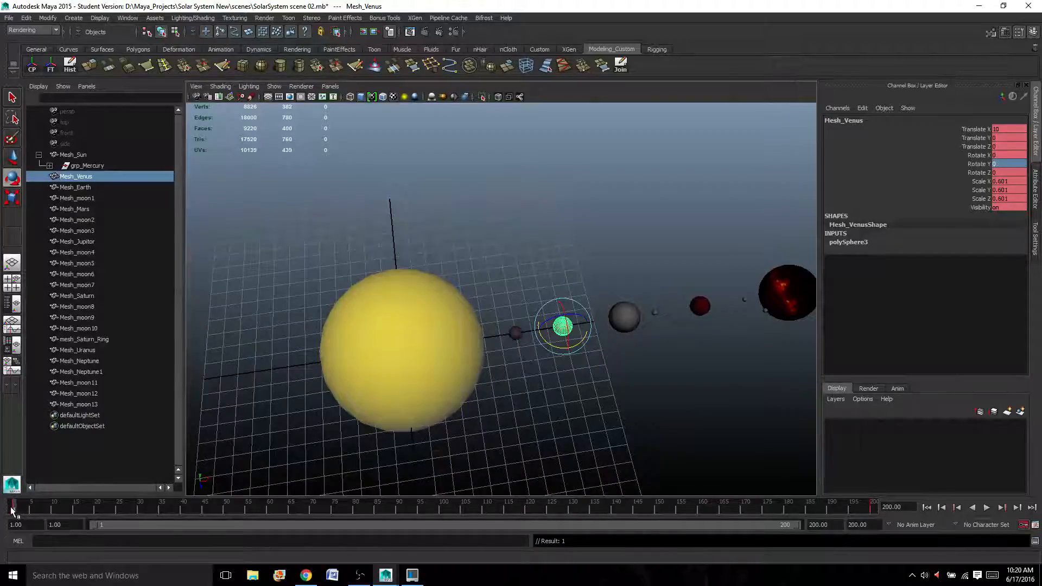
Step: Play back and scrub the timeline to check Venus's spin, and return to frame 1
key("alt+v")
left_click_drag(84, 510, 13, 496)
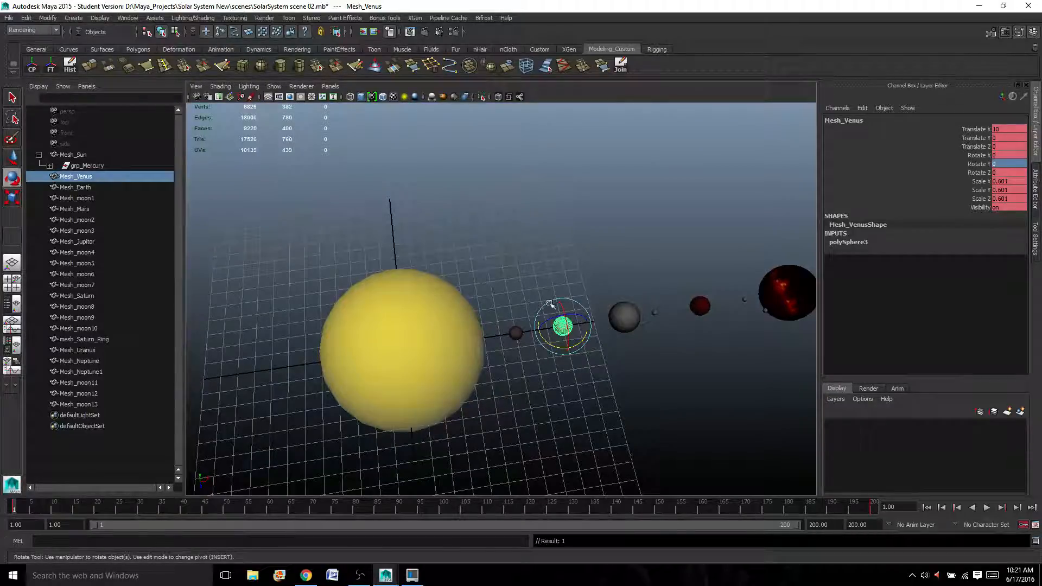
left_click(73, 180)
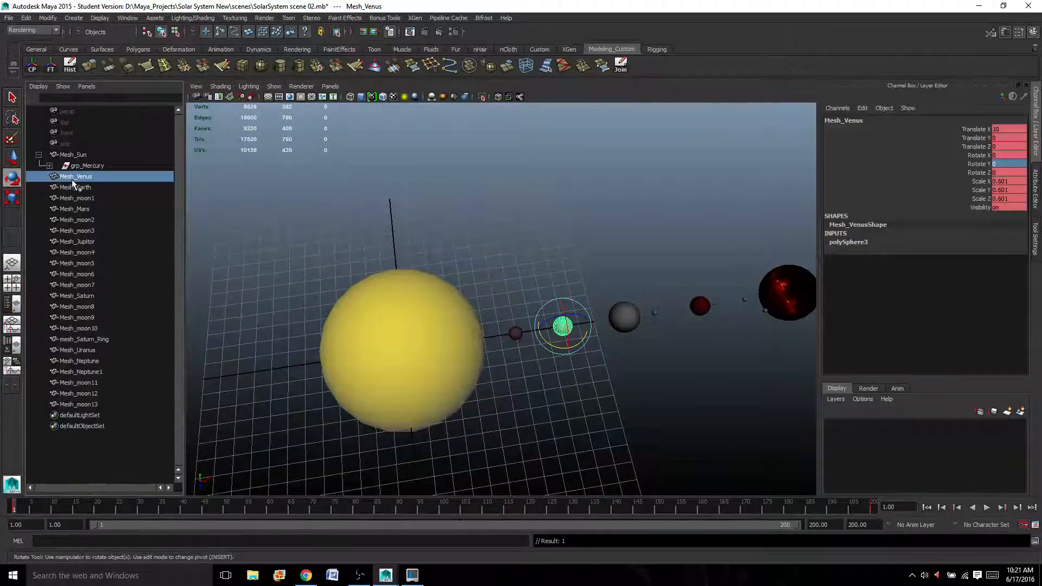
left_click(30, 508)
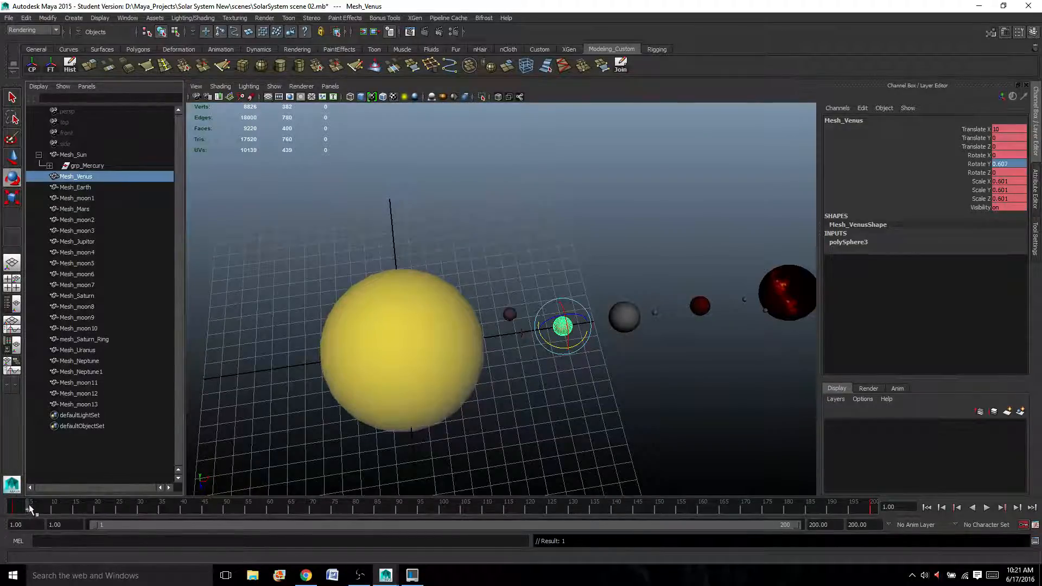
key("alt+v")
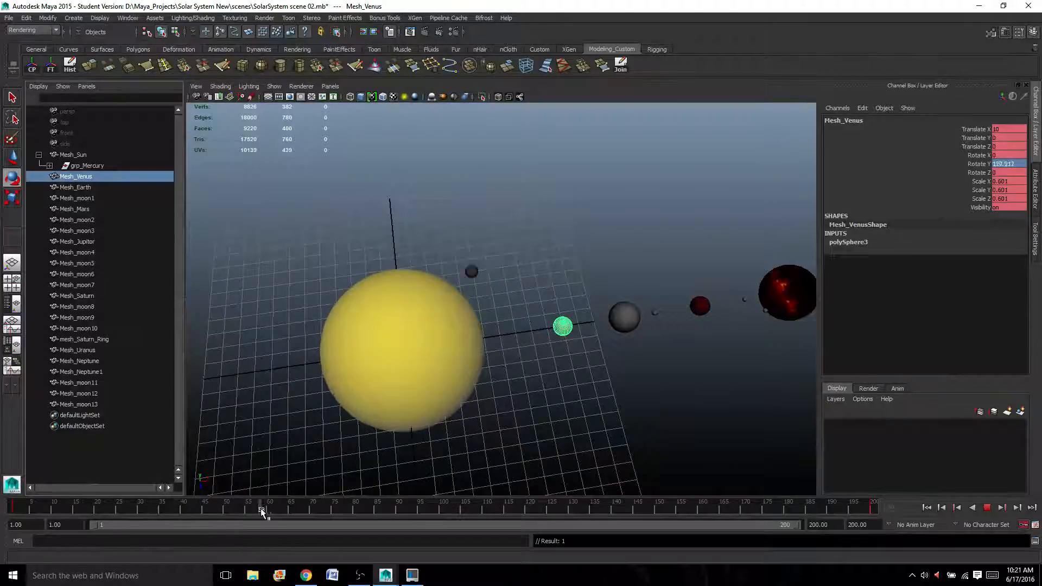
left_click_drag(261, 509, 8, 507)
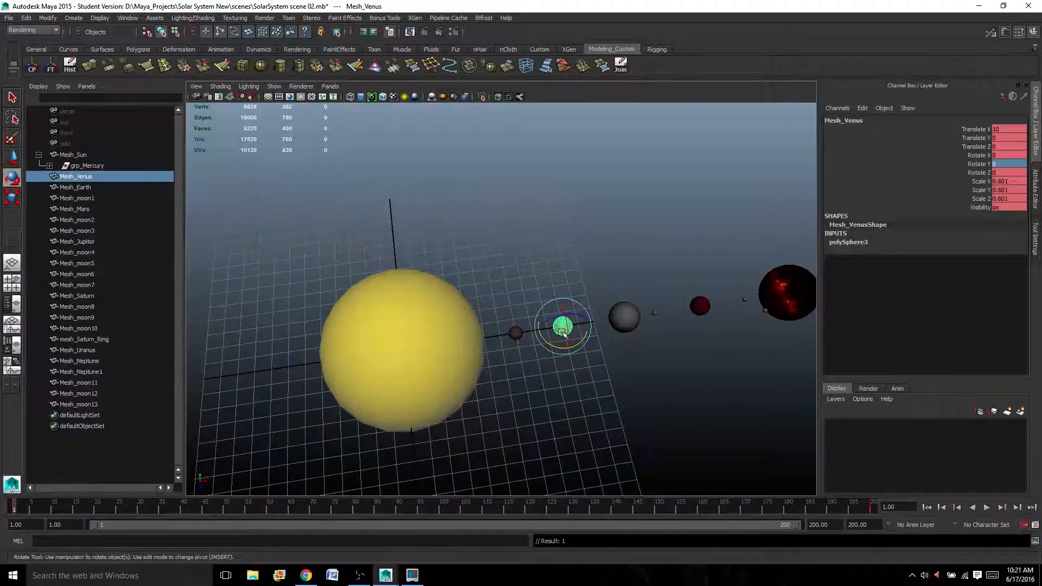
Step: Parent Mesh_Venus to Mesh_Sun, and play back the animation to check Venus's orbit before rewinding to frame 1
left_click(412, 308, "shift")
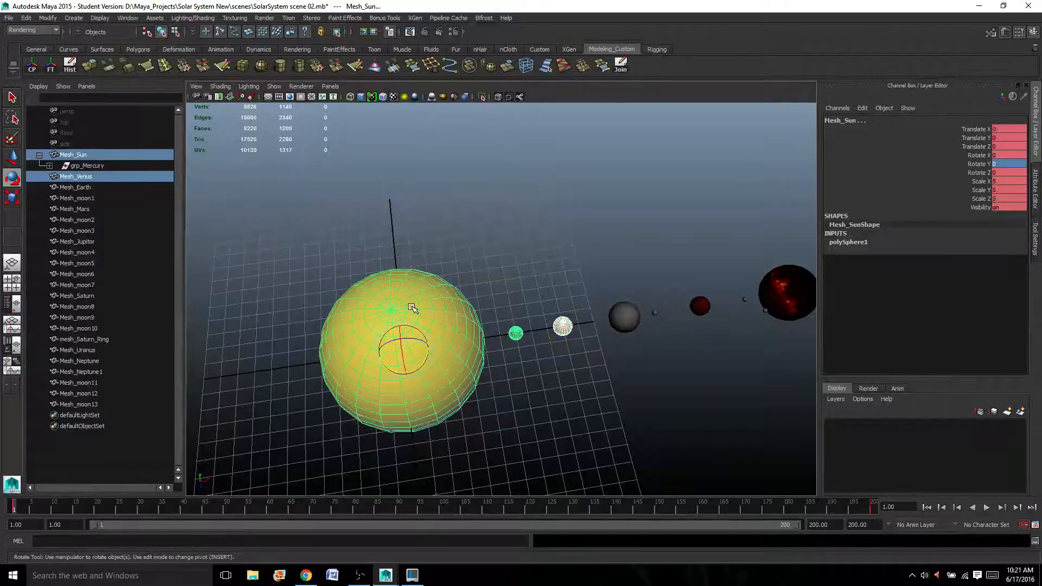
key("p")
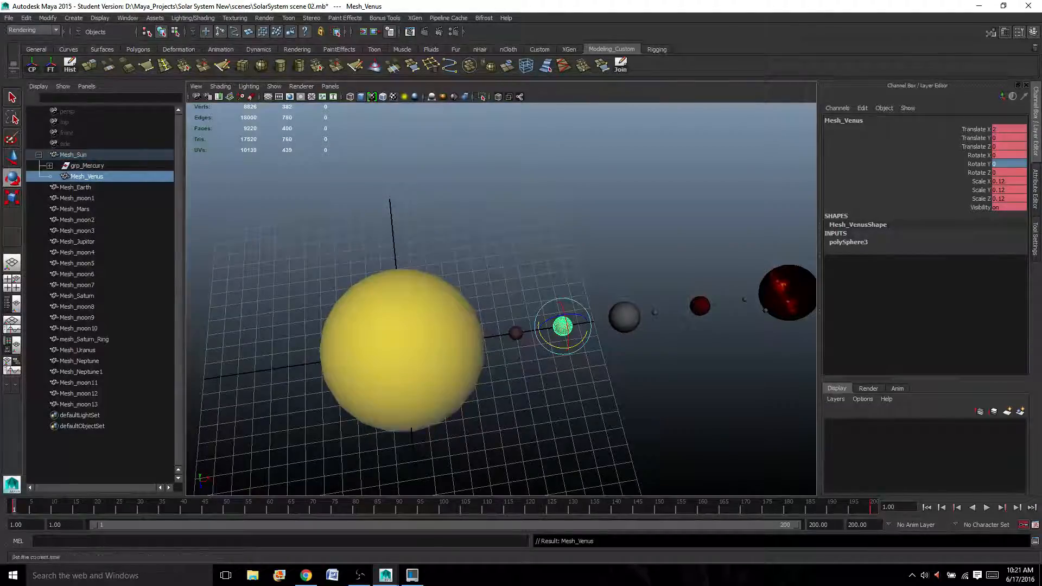
left_click(984, 508)
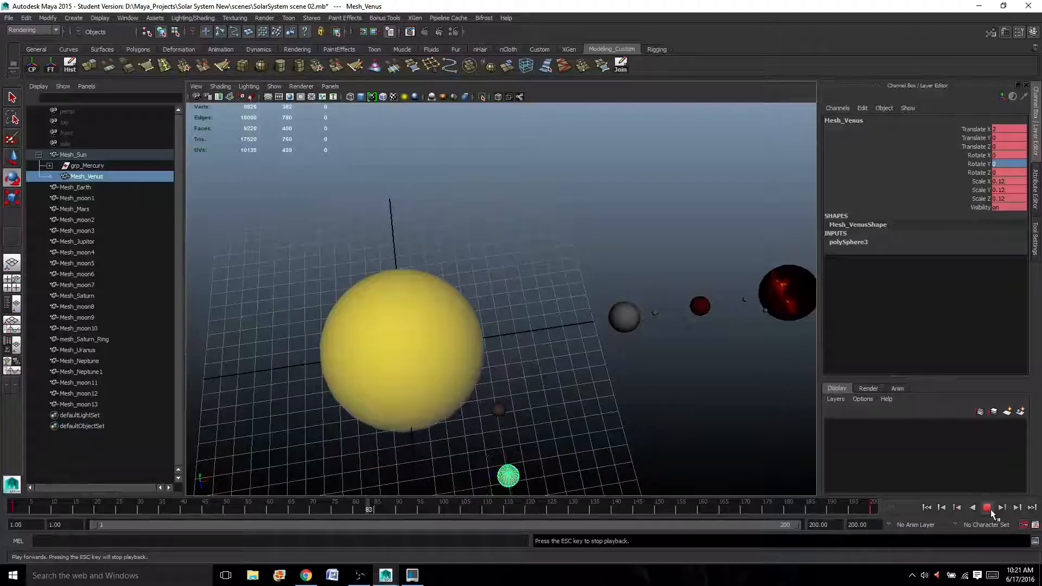
left_click(988, 509)
left_click(926, 507)
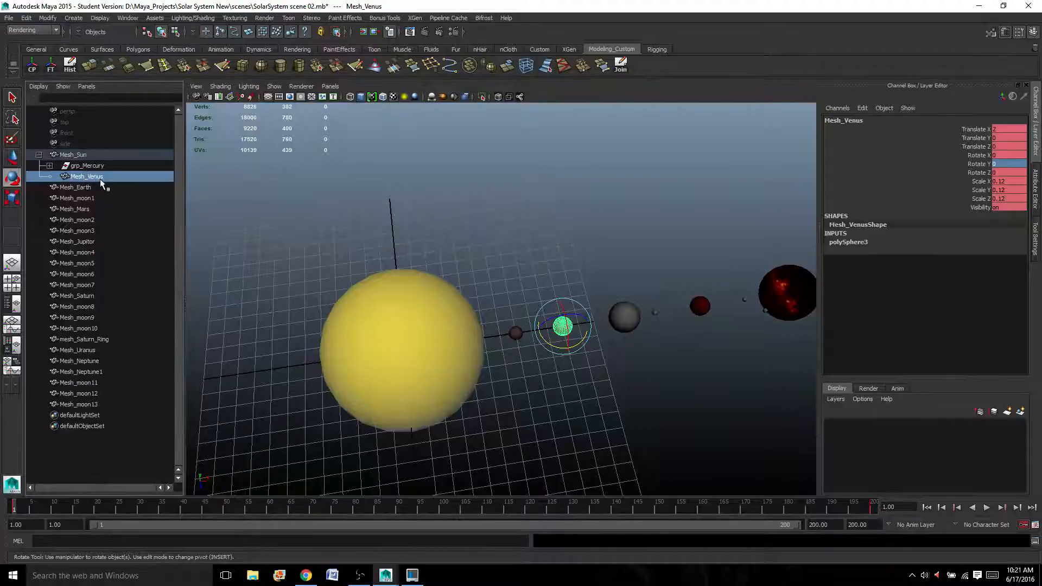
Step: Group Mesh_Venus under the sun and rename the group grp_Venus
key("ctrl+g")
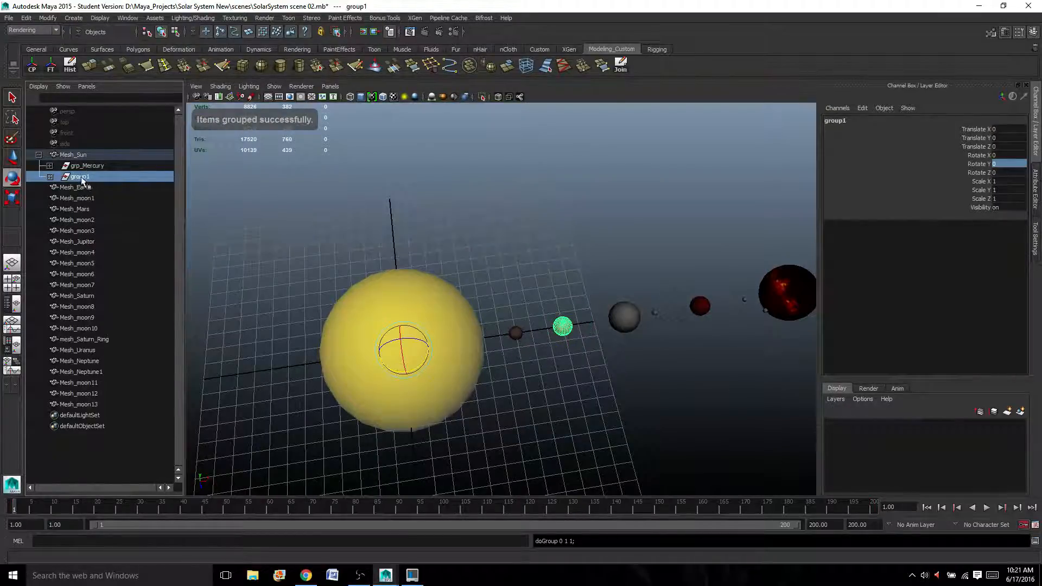
left_click(849, 121)
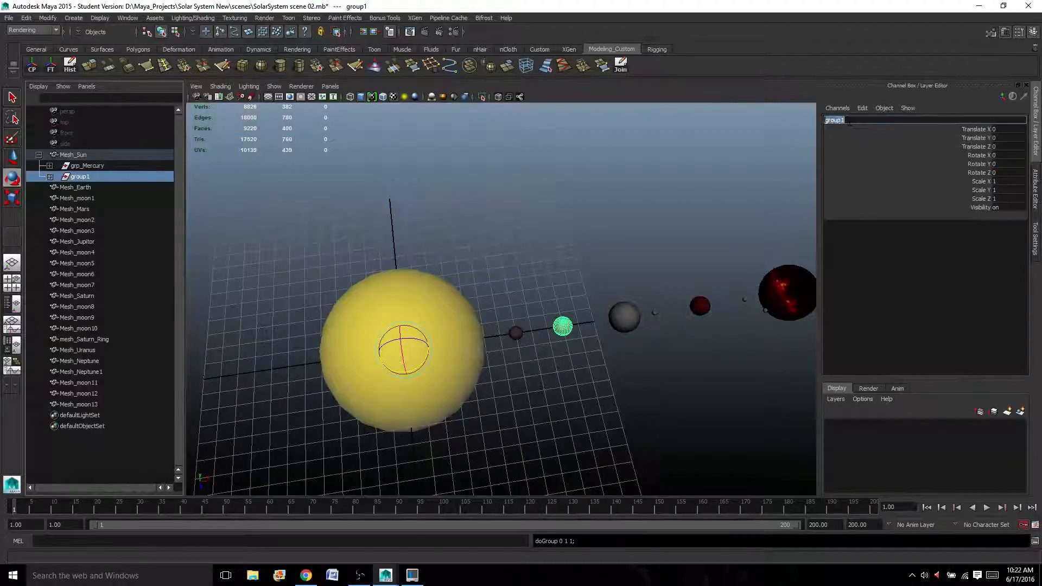
type("grp_Venus")
key("Return")
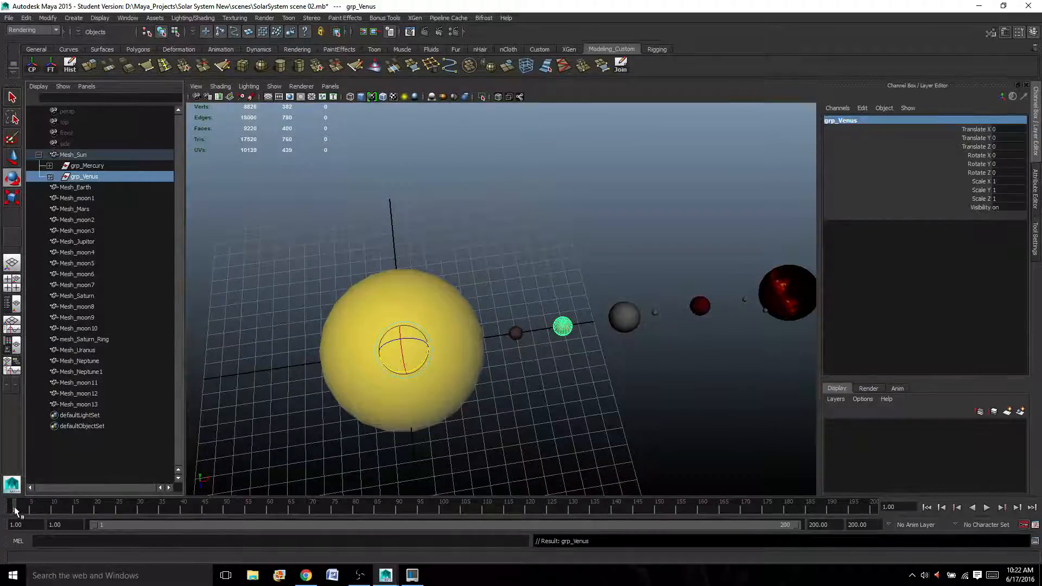
Step: Keyframe all channels of grp_Venus at frame 1 and set its Rotate Y to 900 at frame 200
key("s")
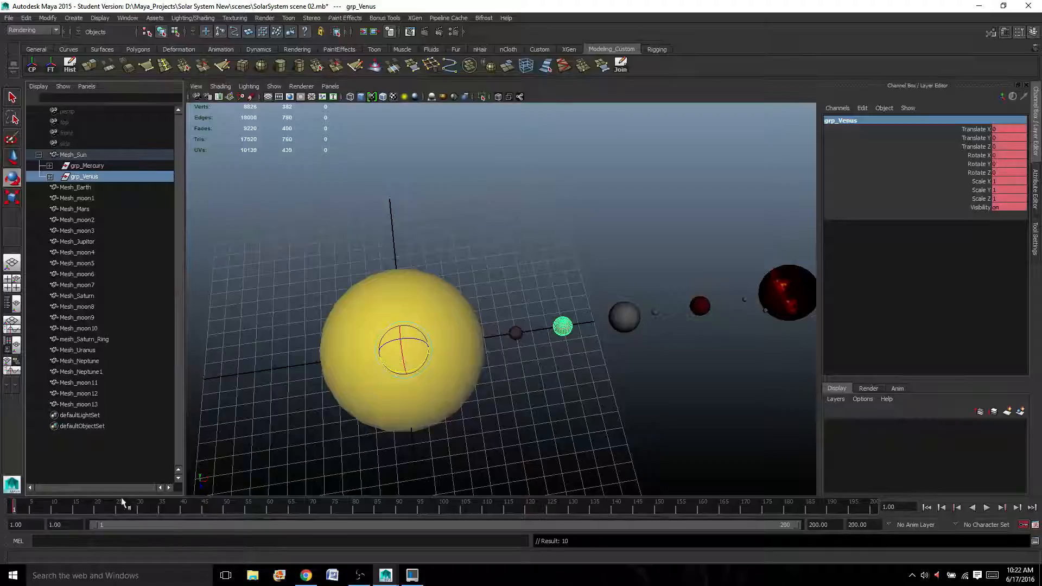
left_click(871, 504)
double_click(1007, 164)
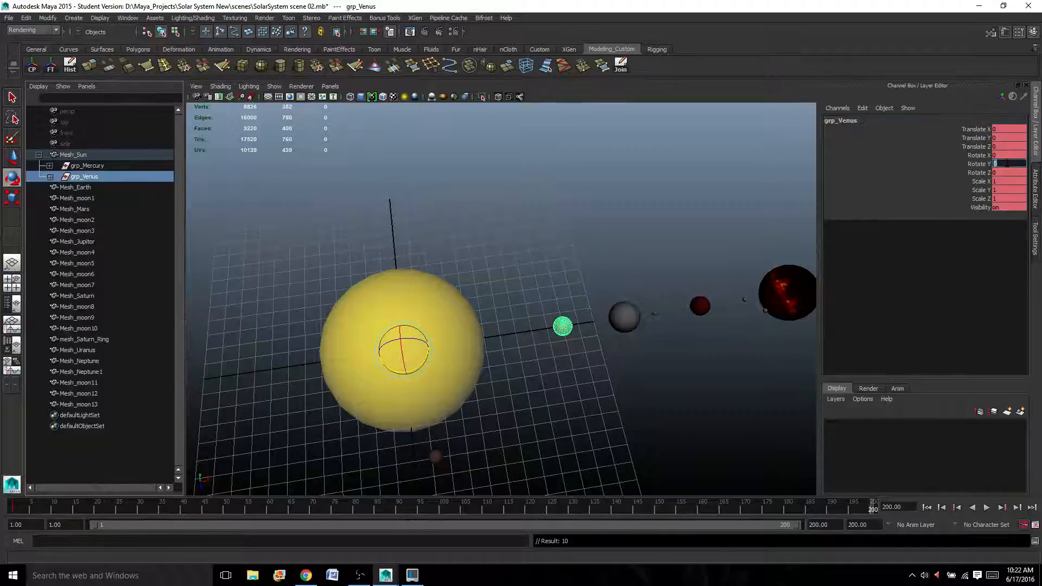
type("900")
key("Return")
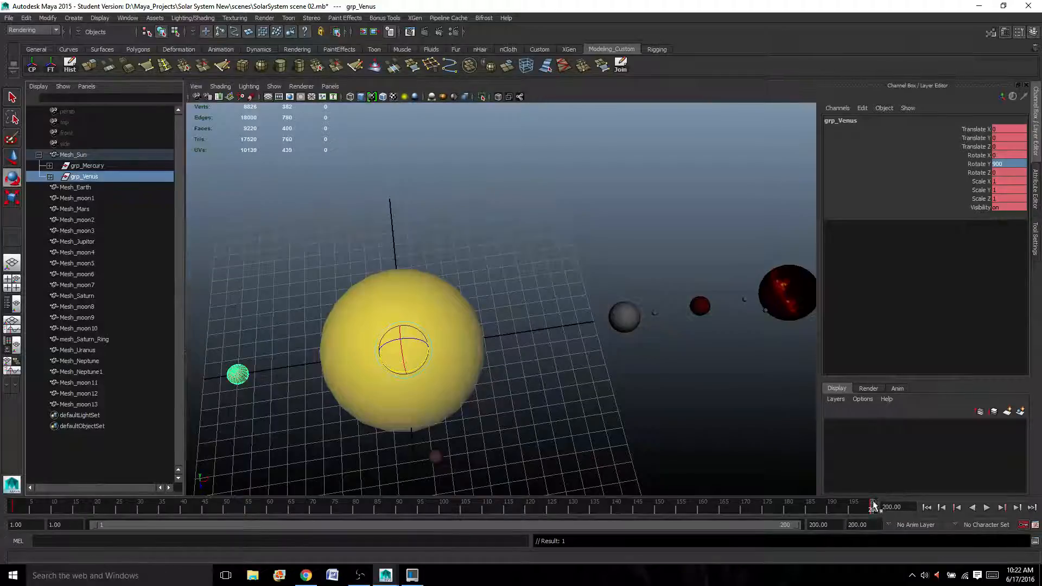
left_click(1023, 526)
Step: Play back Venus's group-driven orbit from frame 1 and rewind to the start
left_click_drag(27, 506, 5, 515)
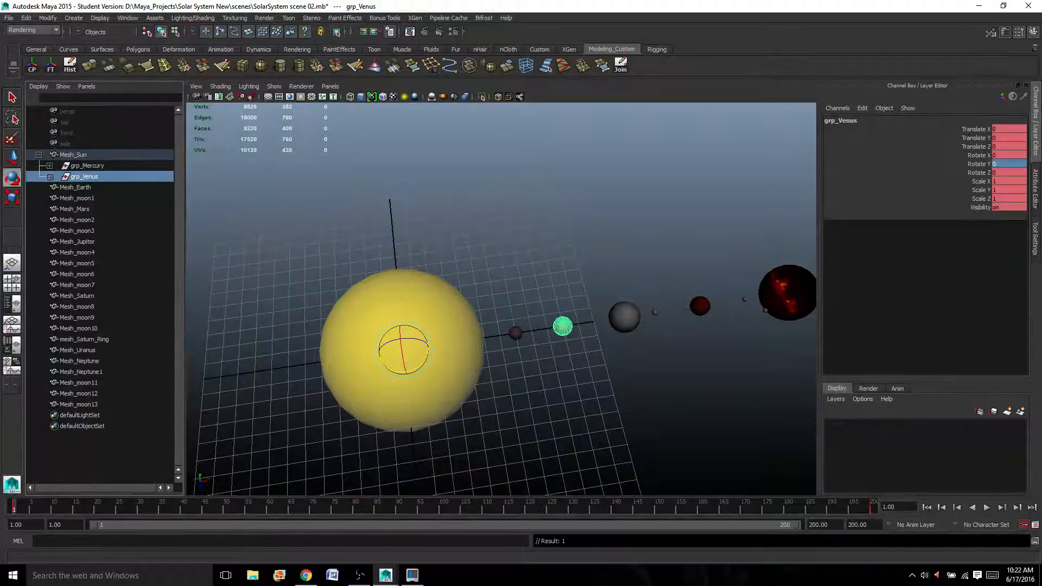
left_click(986, 507)
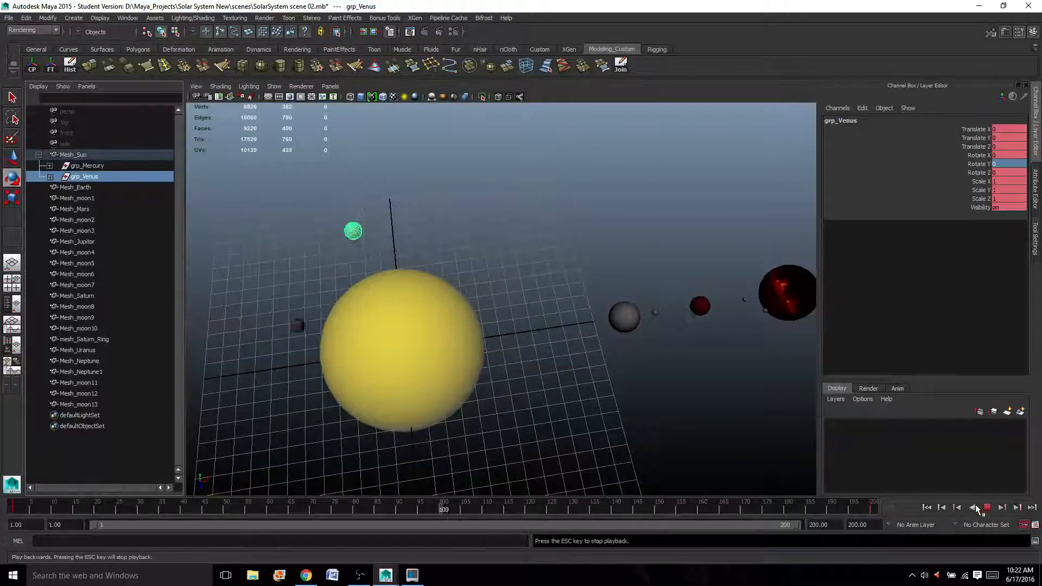
left_click(988, 508)
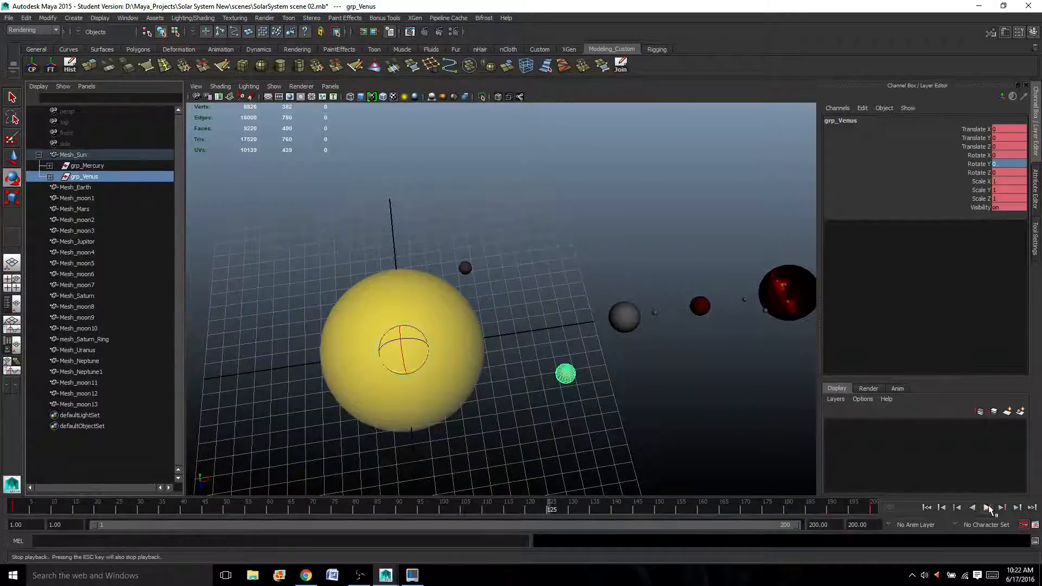
left_click(928, 508)
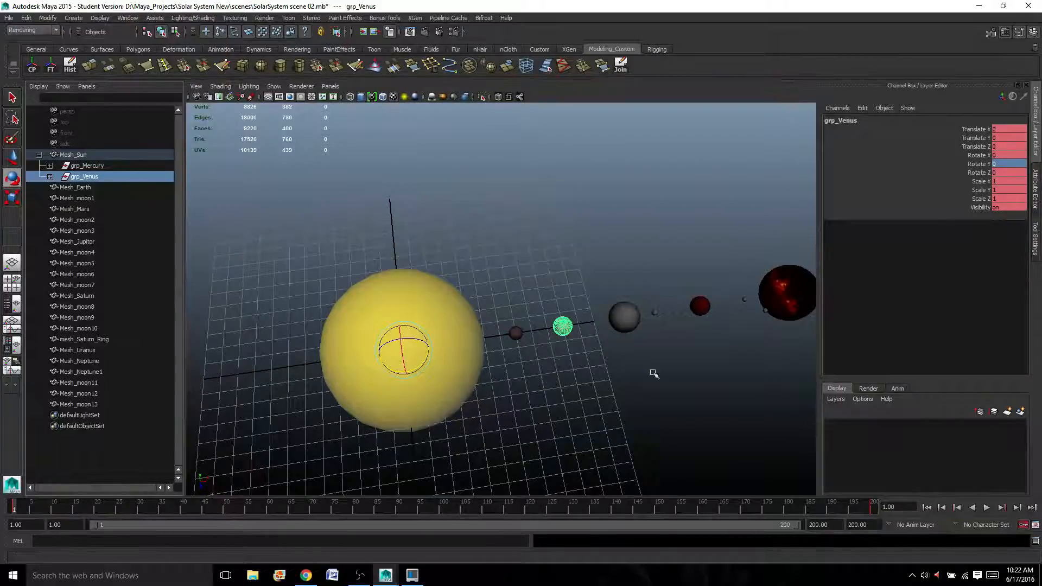
Step: Keyframe all of Mesh_Earth's channels at frame 1
left_click(623, 324)
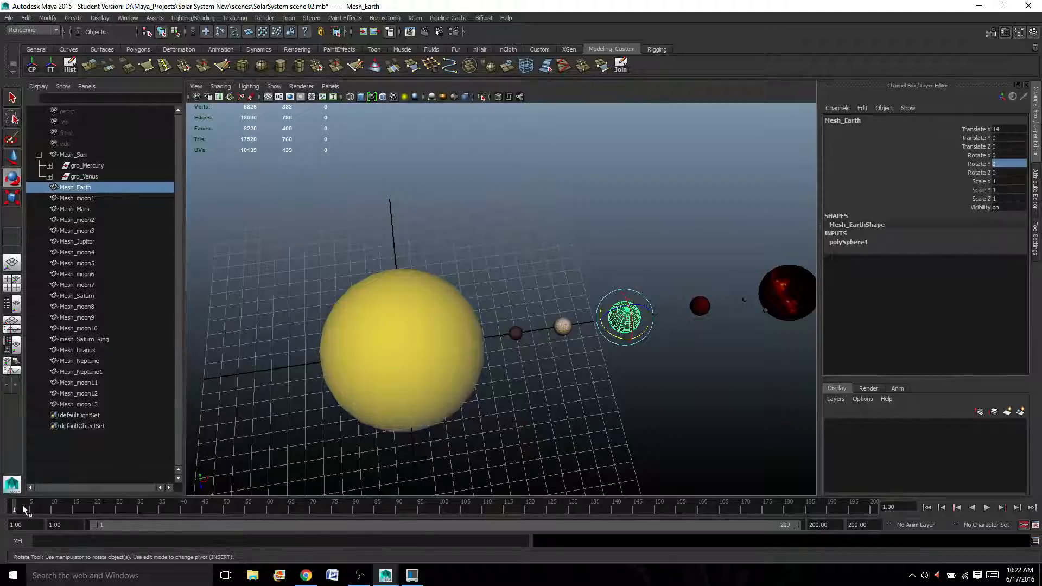
key("alt+v")
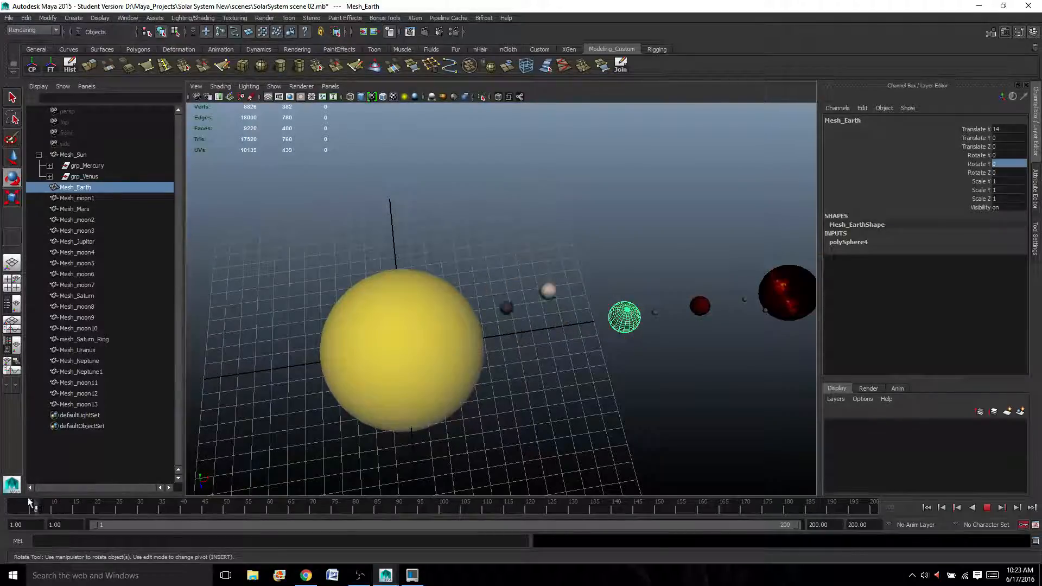
left_click_drag(28, 499, 13, 500)
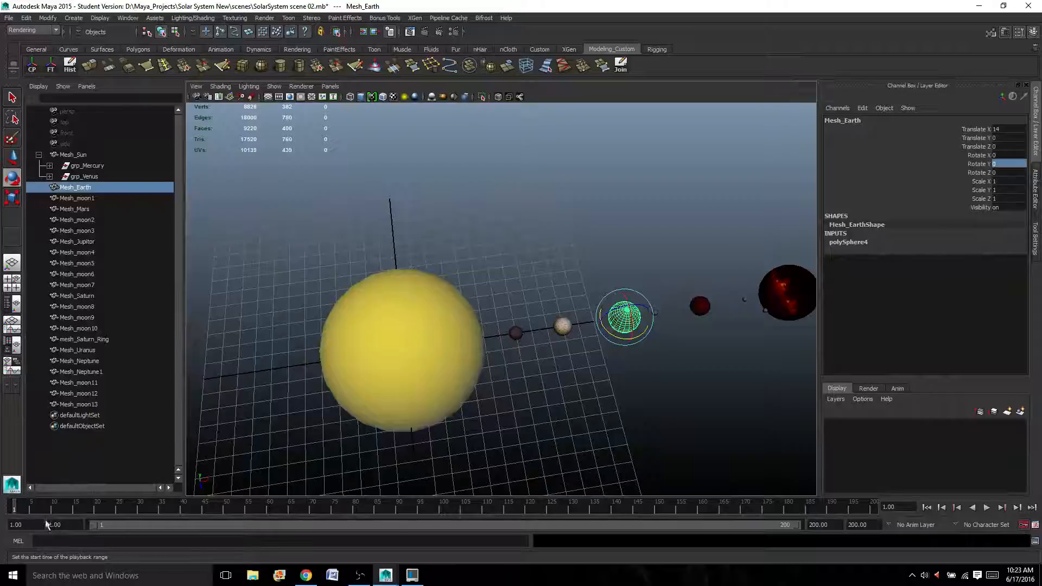
key("s")
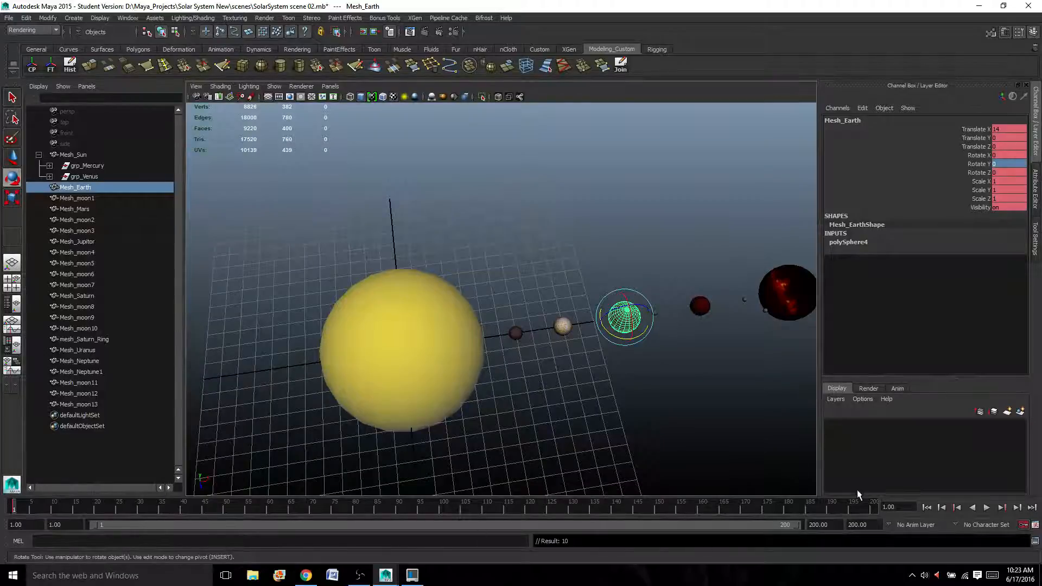
Step: Keyframe a new Rotate Y value for Mesh_Earth at frame 200, and play back its spin before returning to frame 1
left_click(872, 508)
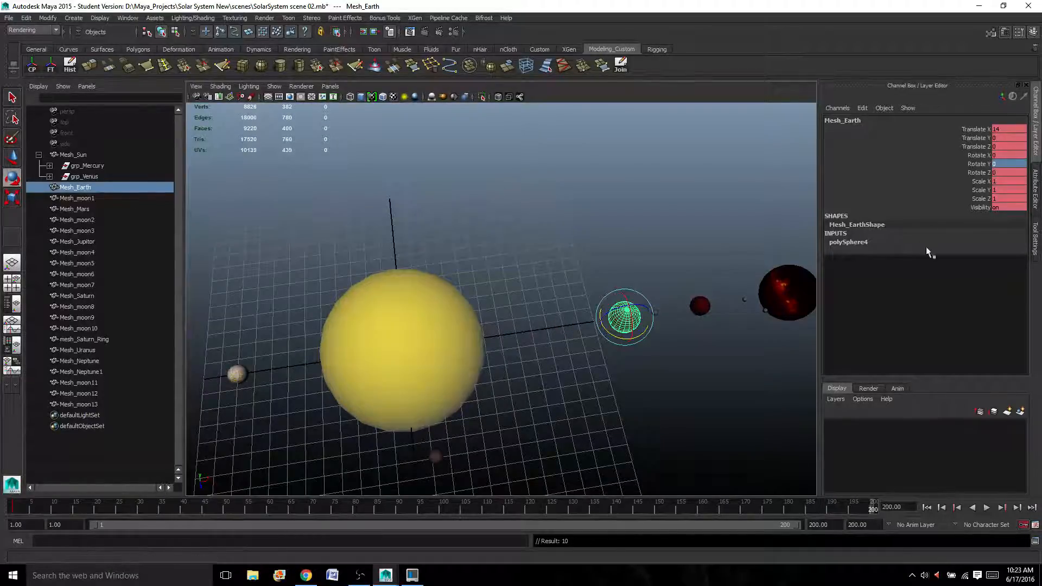
double_click(1006, 163)
key("Return")
key("alt+v")
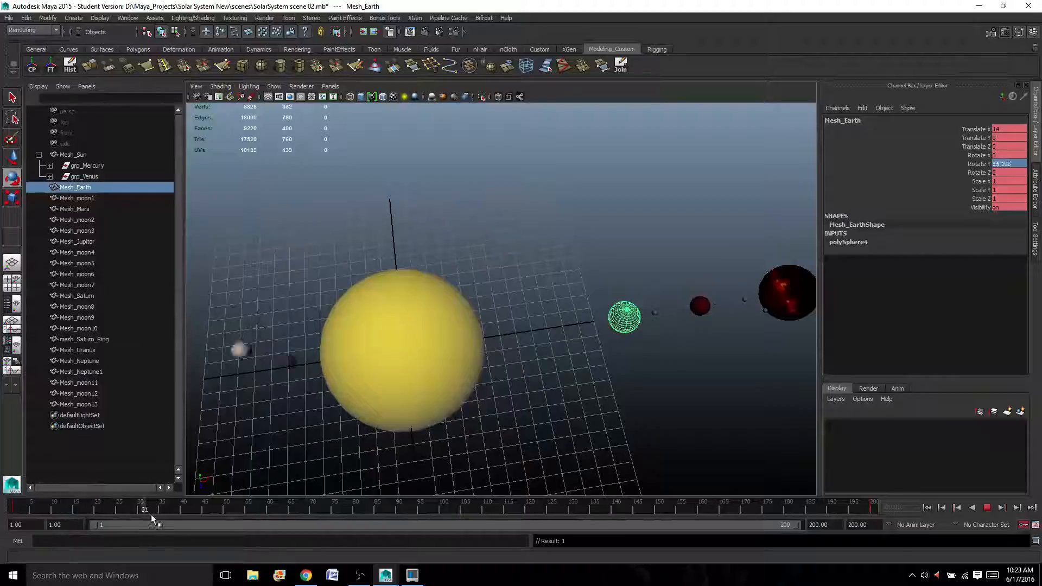
left_click_drag(194, 516, 10, 515)
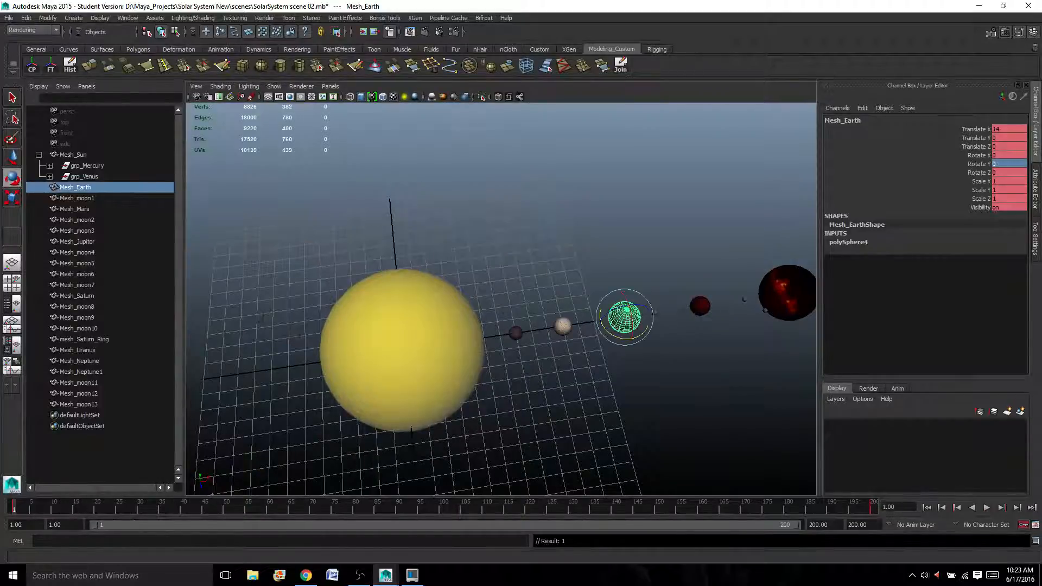
Step: Parent Mesh_moon1 to Mesh_Earth
left_click(549, 241)
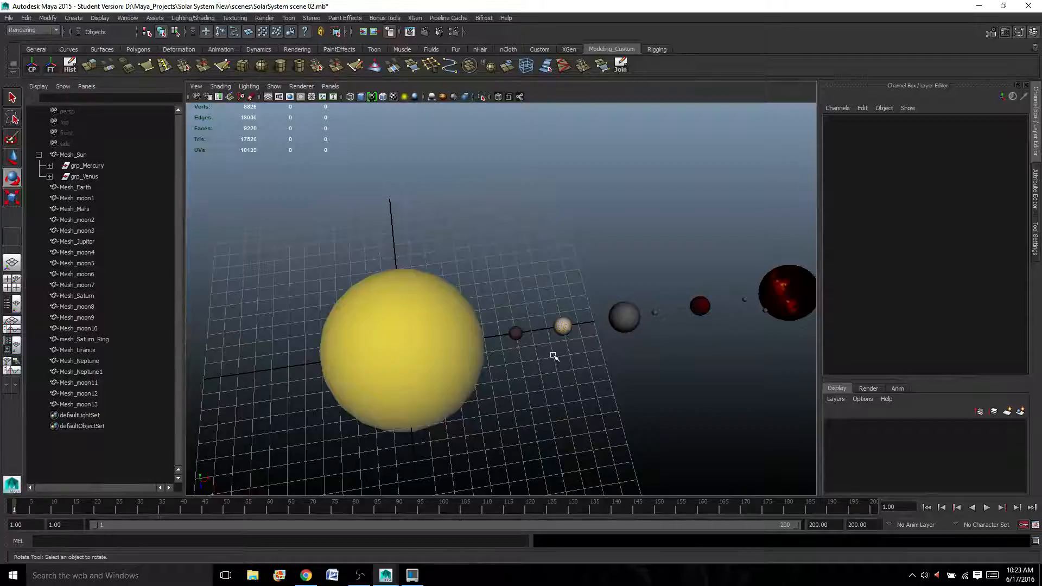
middle_click_drag(611, 341, 550, 371, "alt")
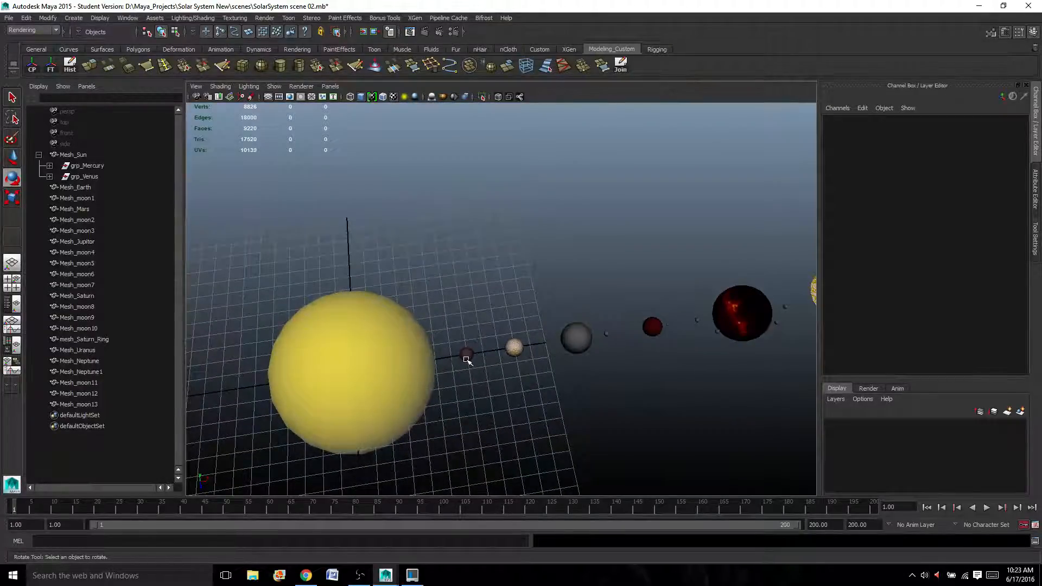
left_click(606, 332)
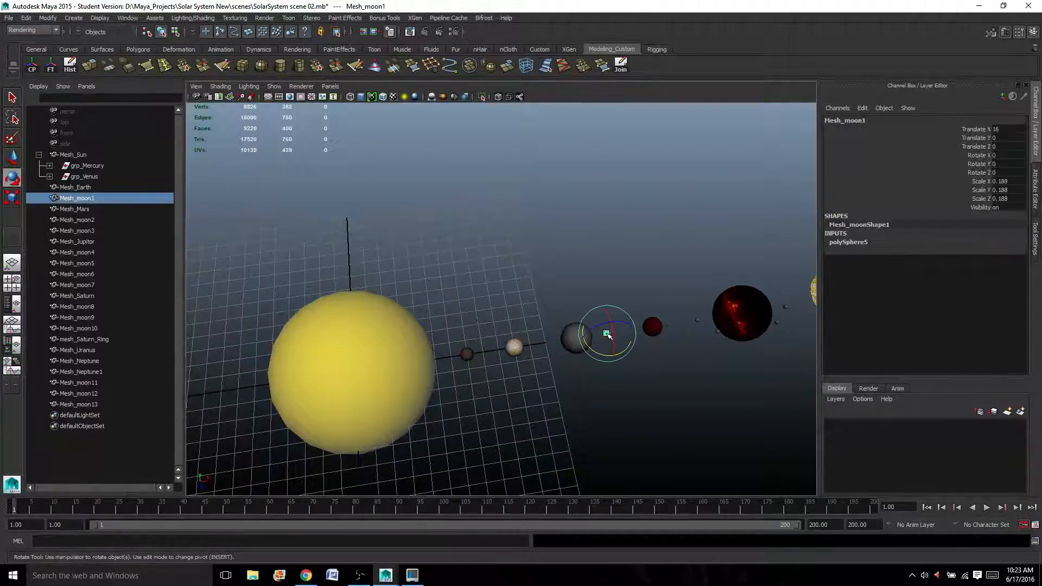
key("q")
left_click(578, 334, "shift")
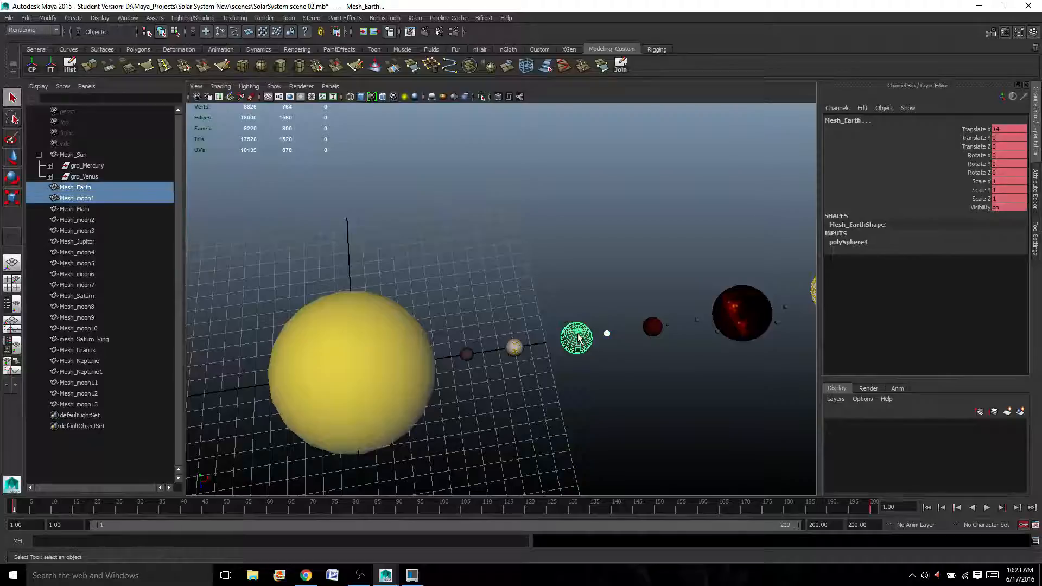
left_click(607, 334)
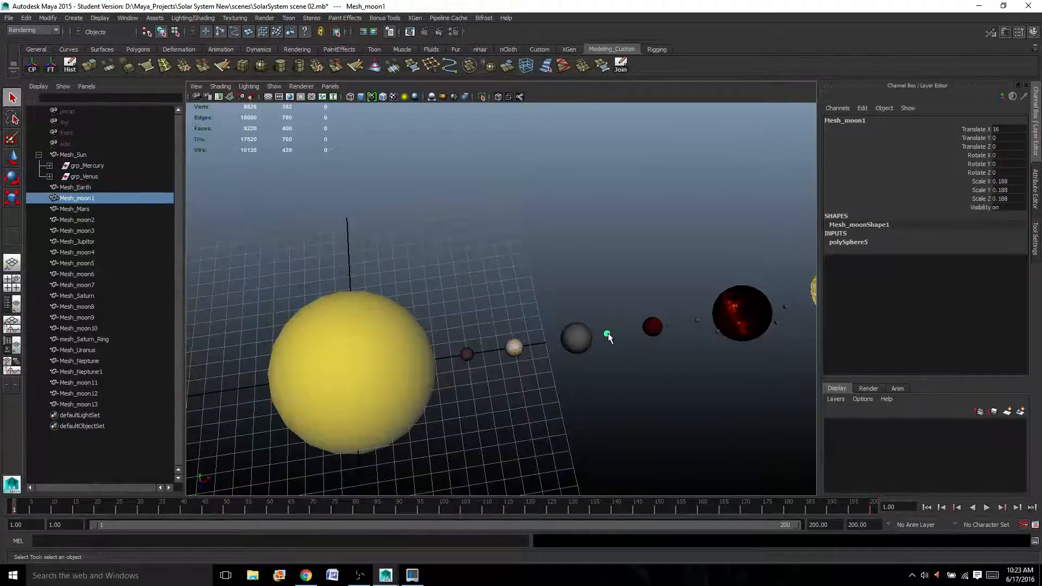
left_click(577, 345, "shift")
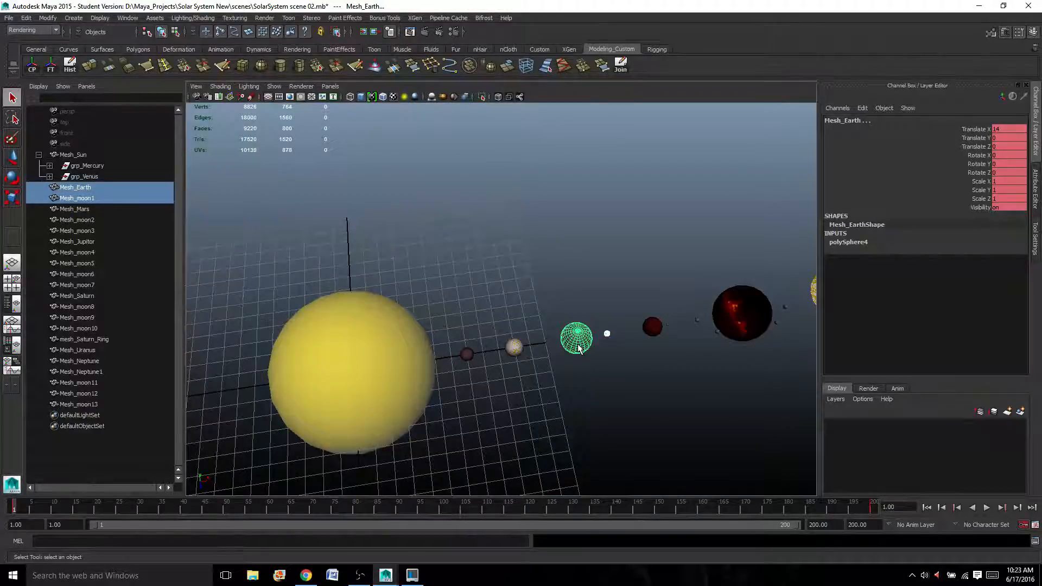
key("p")
Step: Select Mesh_Earth and play back the animation to check its moon's orbit, and return to frame 1
left_click(577, 344)
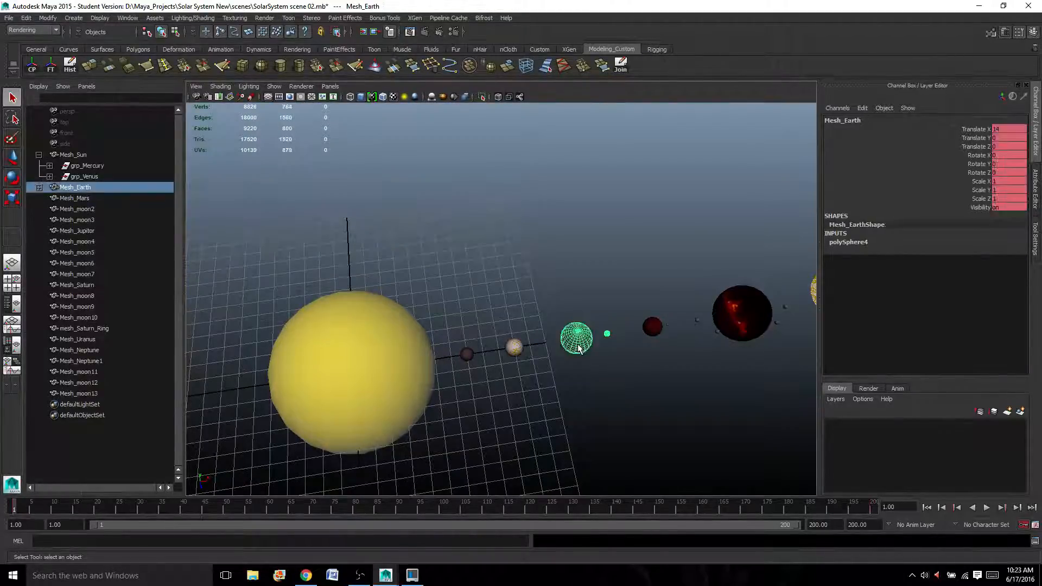
left_click(31, 506)
key("alt+v")
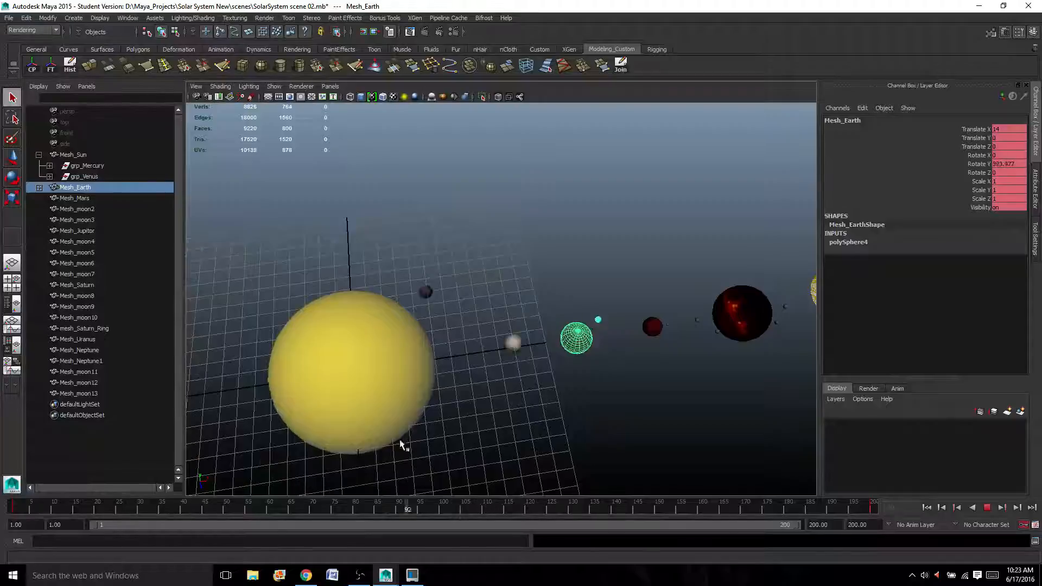
key("Escape")
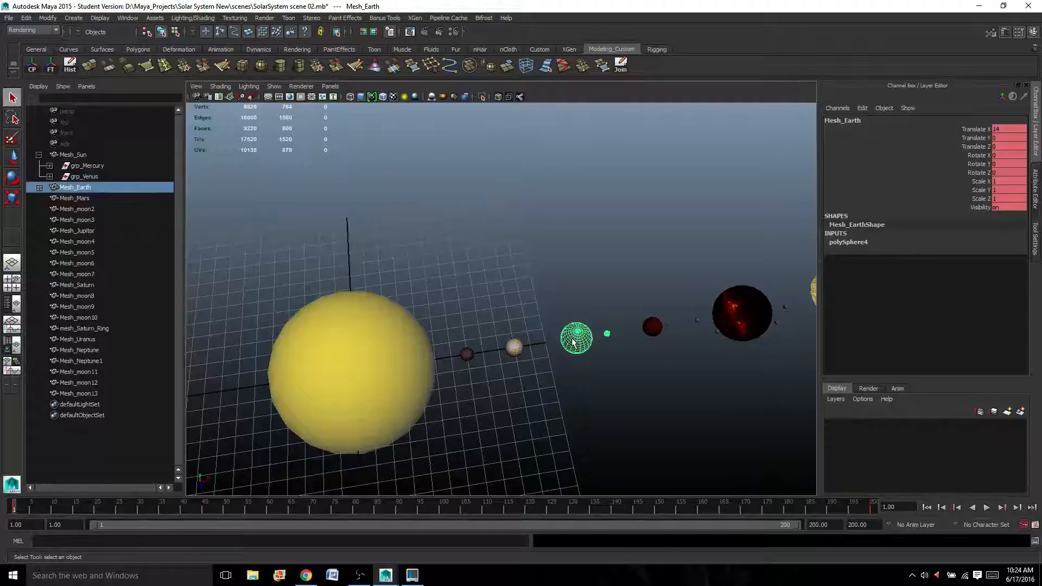
Step: Parent Mesh_Earth to Mesh_Sun, and play back the animation to check its orbit around the sun before returning to frame 1
left_click(362, 371, "shift")
key("p")
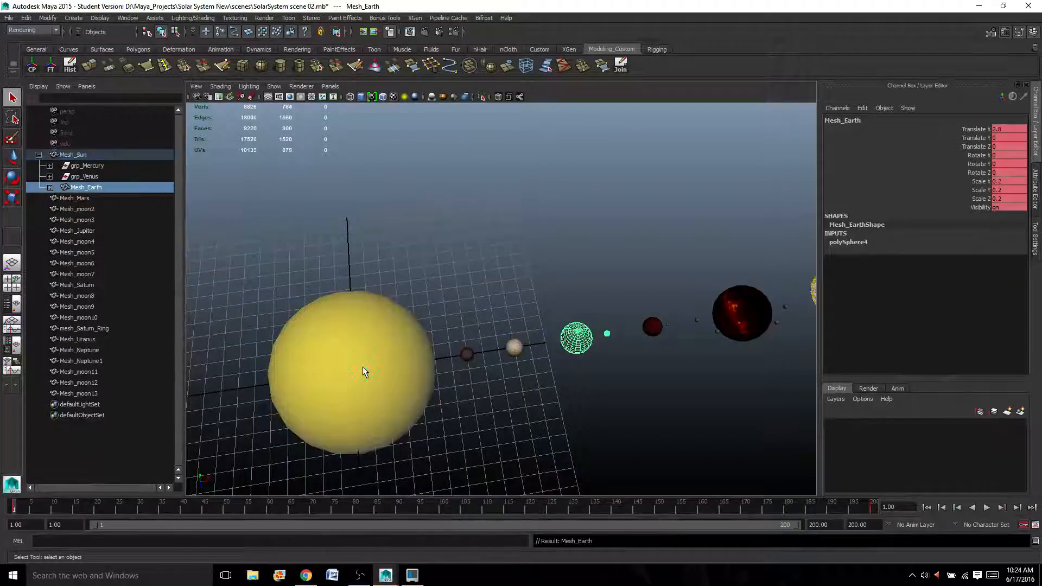
key("alt+v")
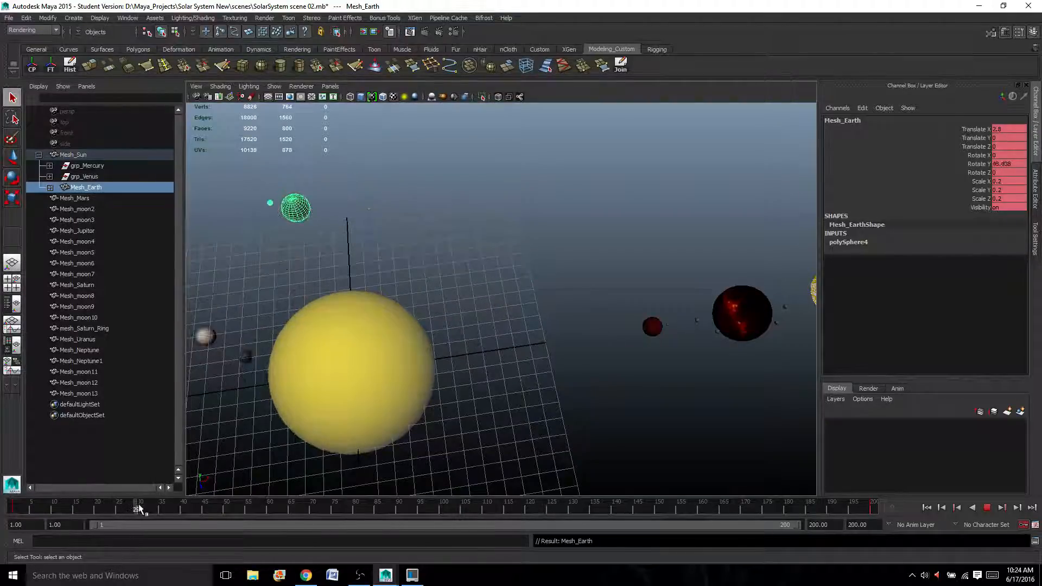
key("alt+v")
left_click_drag(246, 255, 373, 203, "alt")
middle_click_drag(373, 203, 401, 182, "alt")
scroll(402, 182, "up", 2)
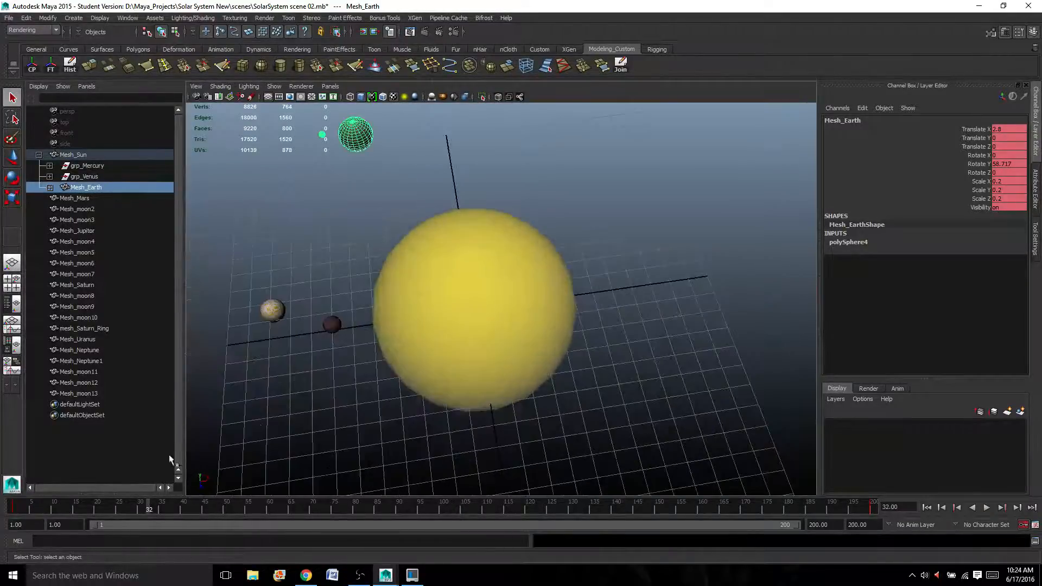
scroll(358, 353, "down", 4)
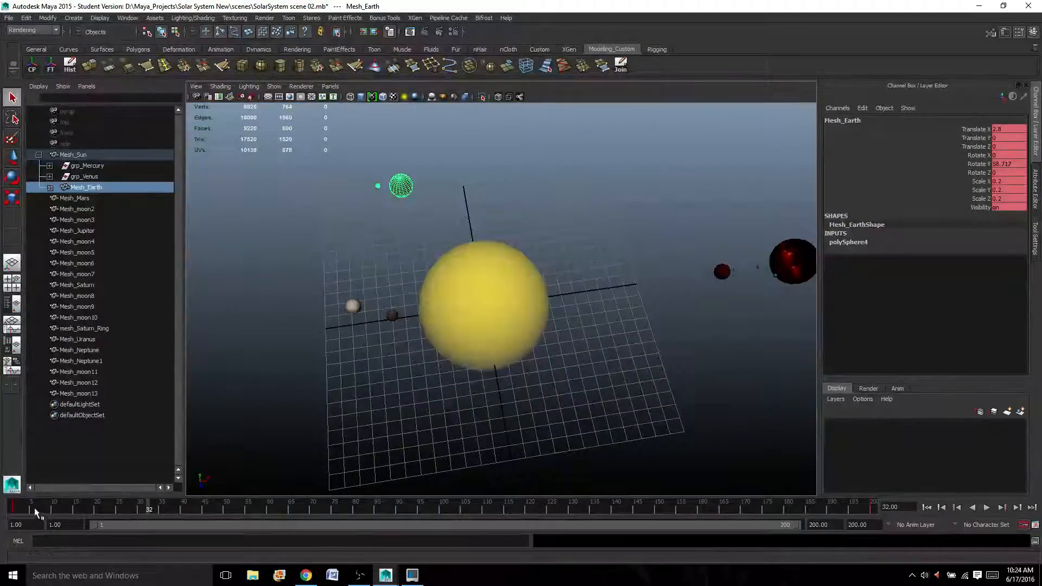
key("alt+v")
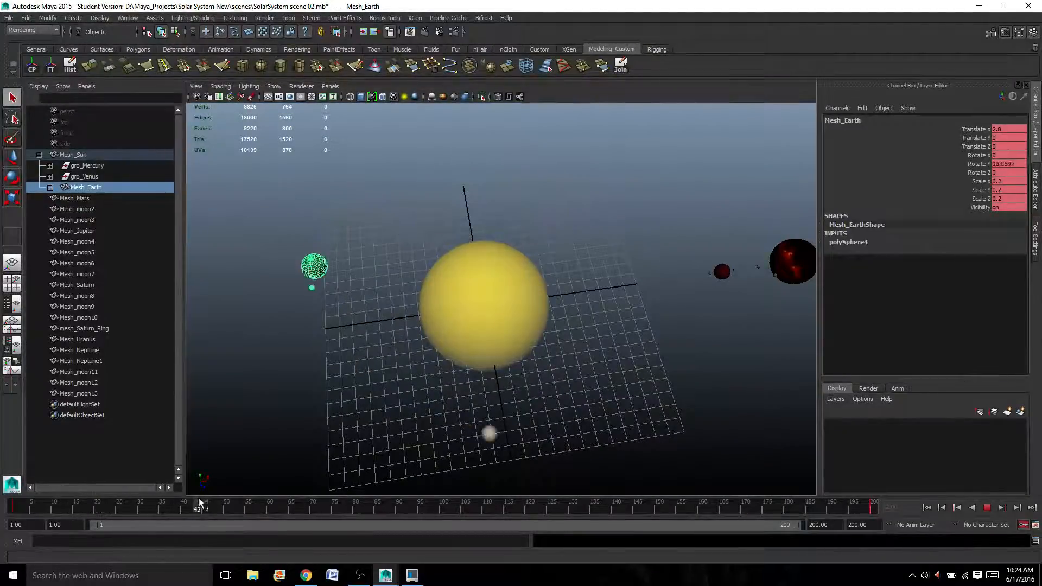
left_click_drag(364, 417, 2, 467)
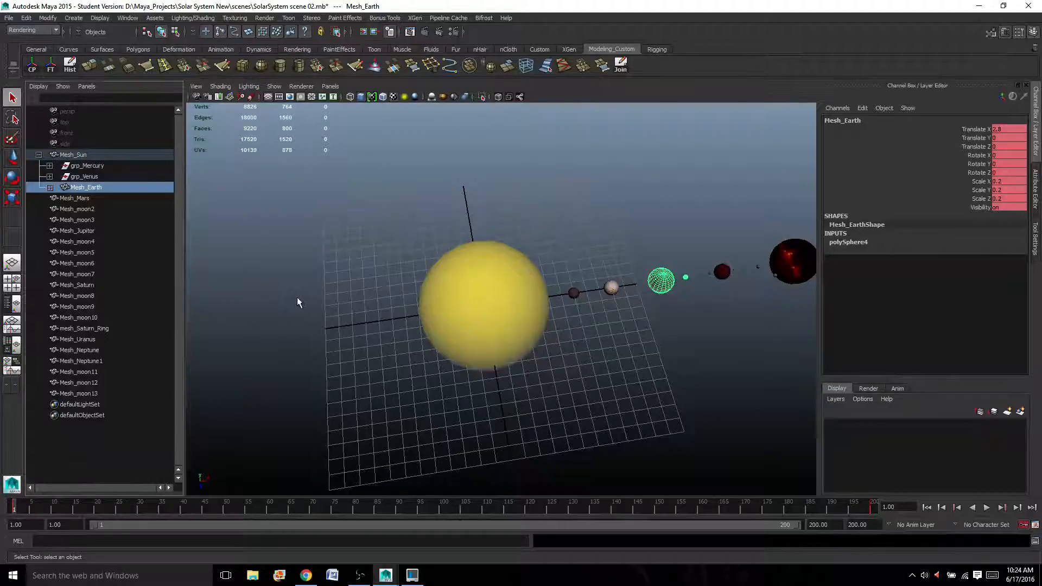
Step: Group Mesh_Earth under the name grp_Earth, and keyframe all of the group's channels at frame 1
key("ctrl+g")
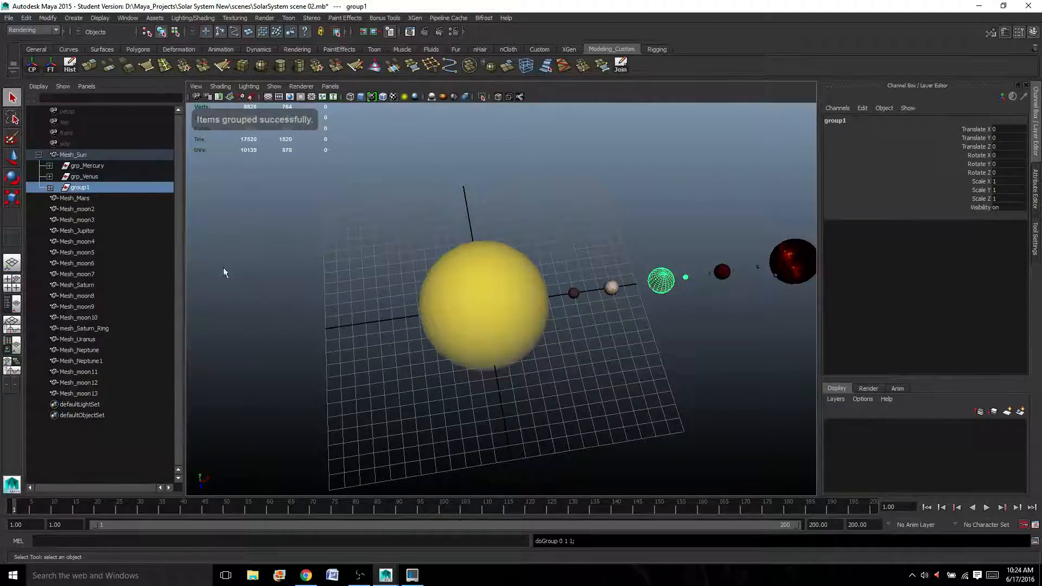
double_click(81, 187)
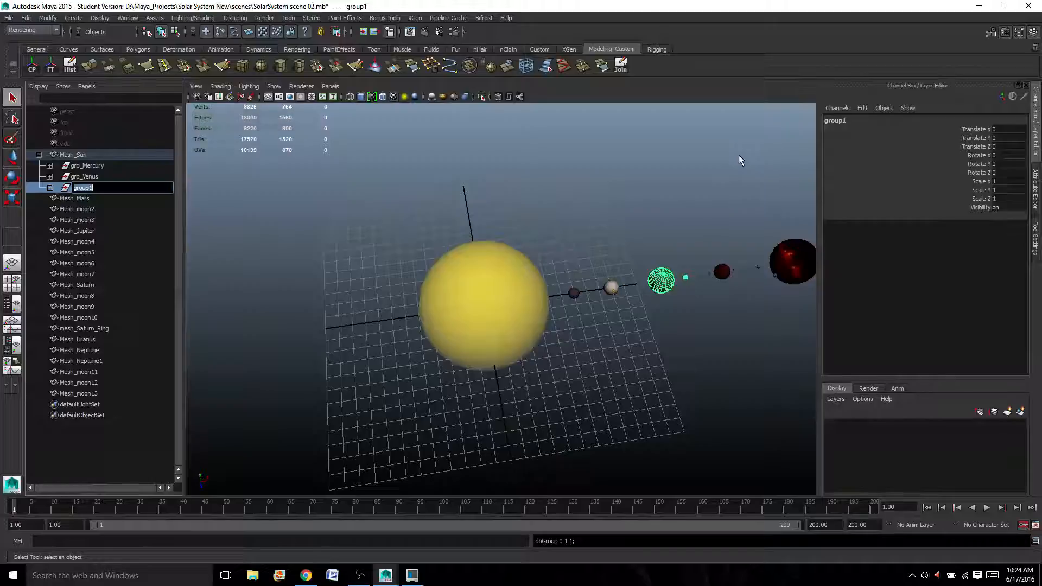
type("grp_")
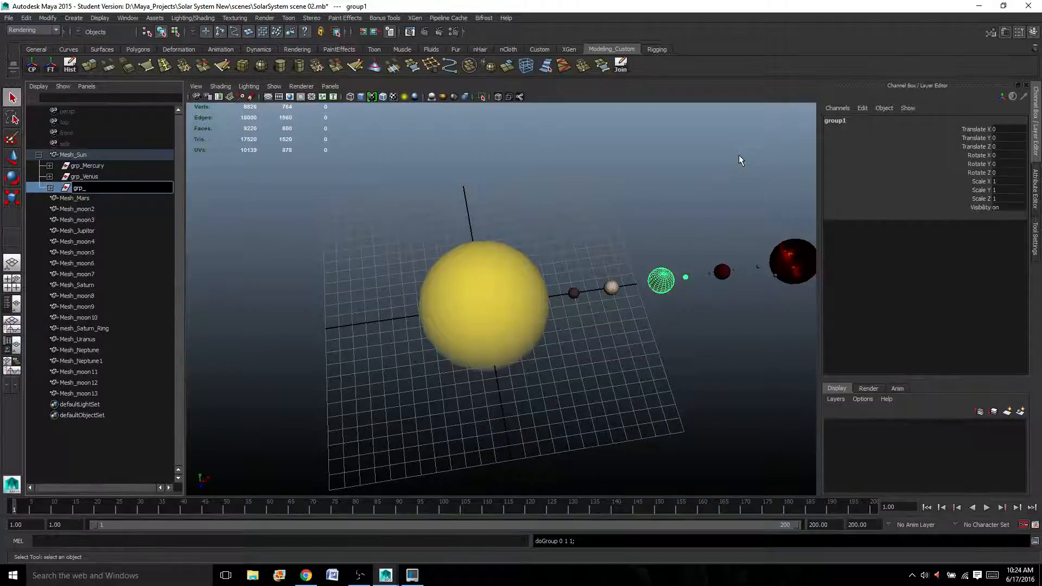
type("Earth")
key("Return")
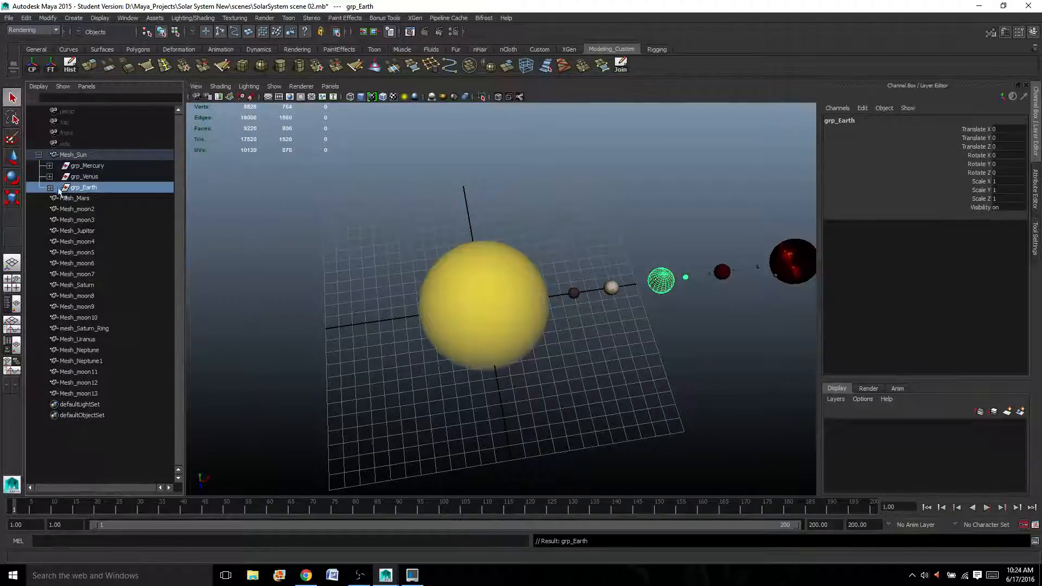
key("s")
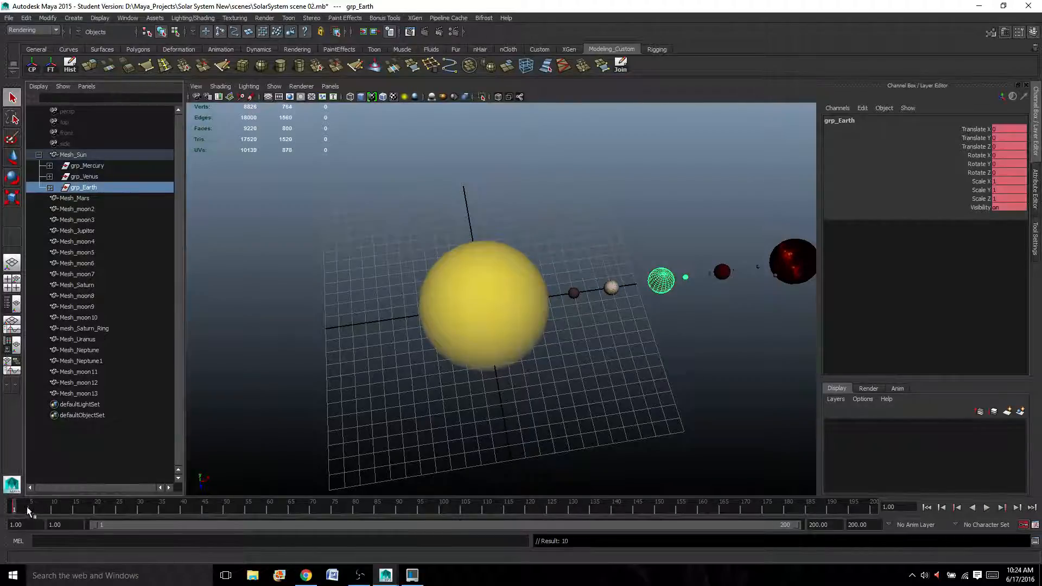
Step: Keyframe a Rotate Y of 800 for grp_Earth at frame 200, and play back its orbit before returning to frame 1
key("alt+v")
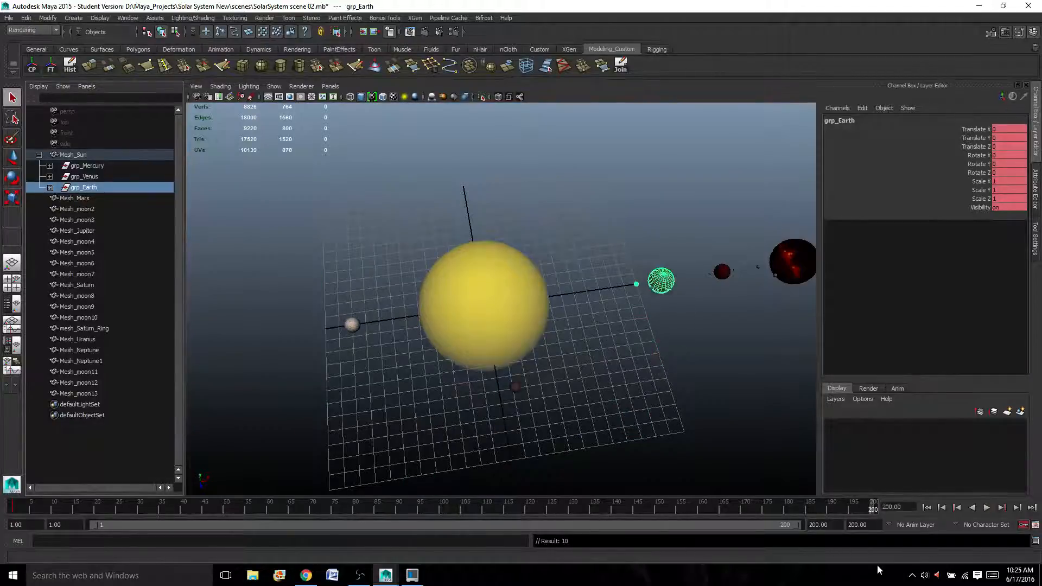
double_click(1001, 165)
type("800")
key("Return")
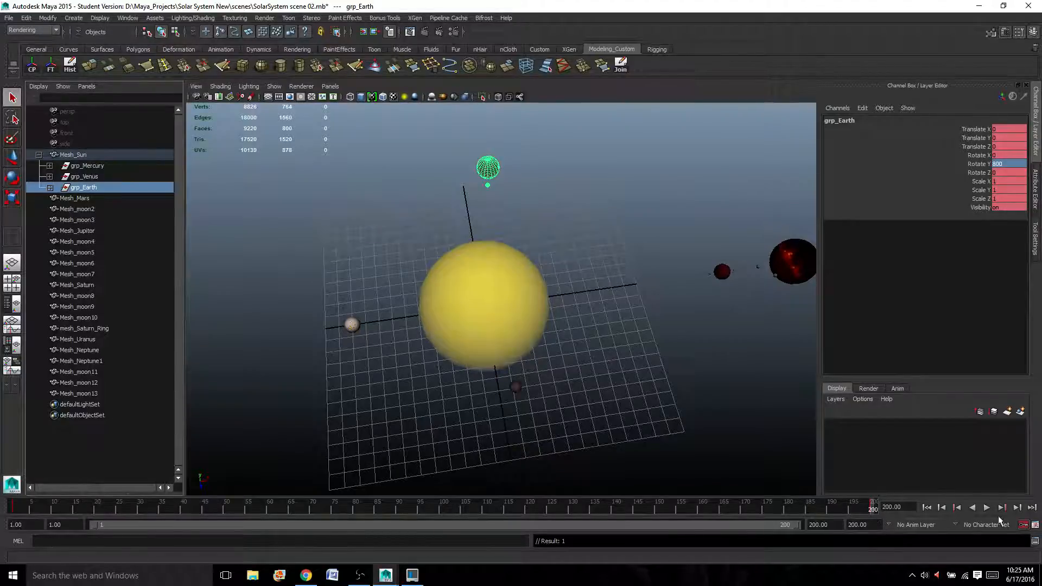
key("alt+v")
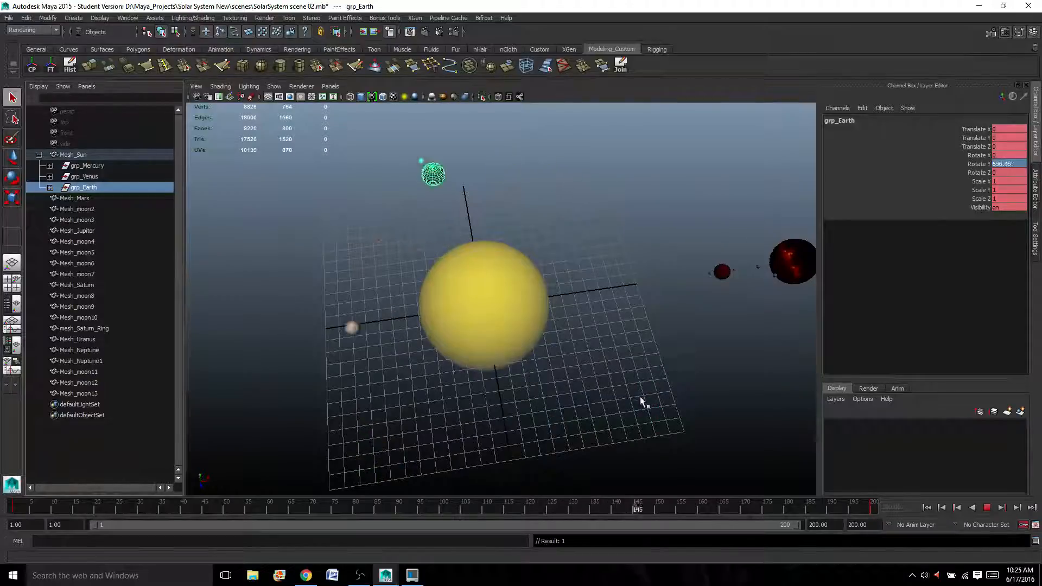
key("Escape")
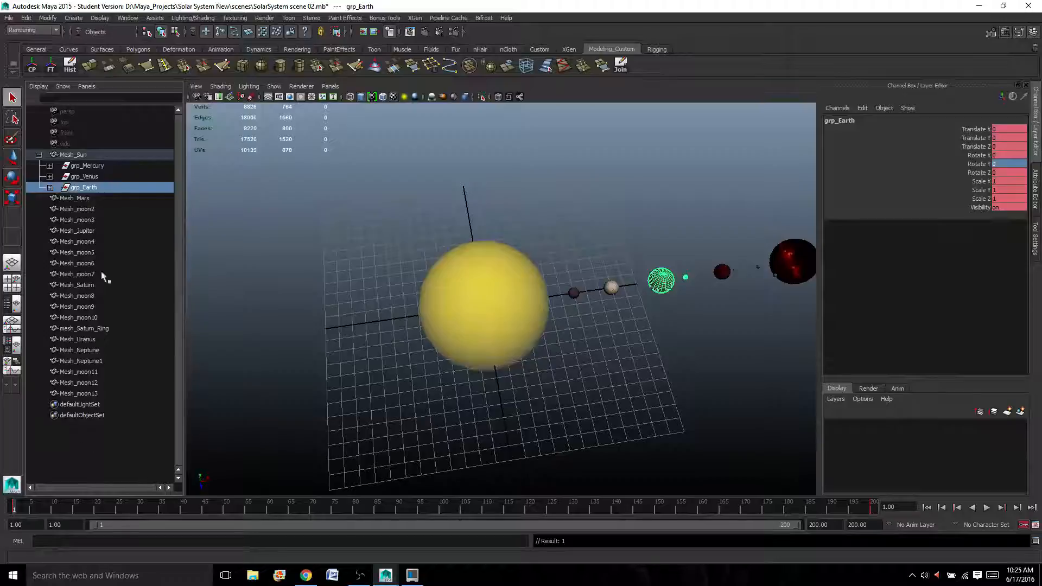
Step: Keyframe all of Mesh_Mars's channels at frame 1
middle_click_drag(645, 327, 424, 384, "alt")
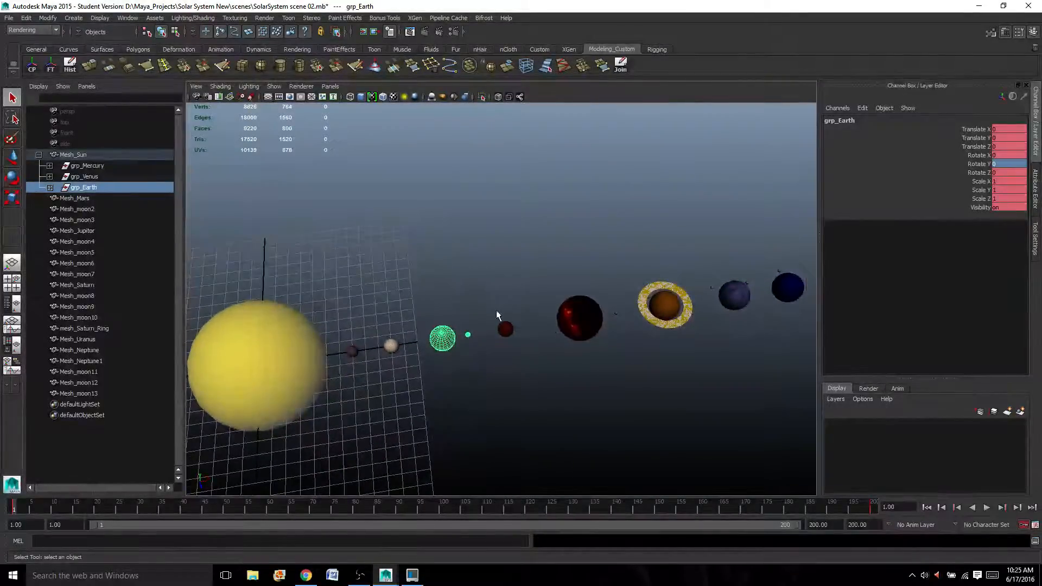
left_click(506, 330)
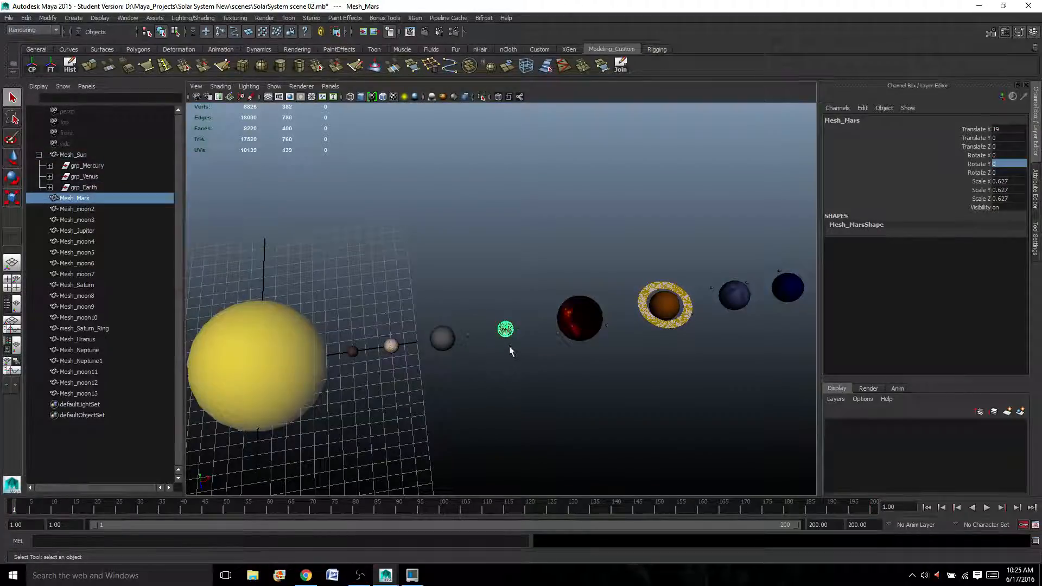
scroll(510, 347, "up", 2)
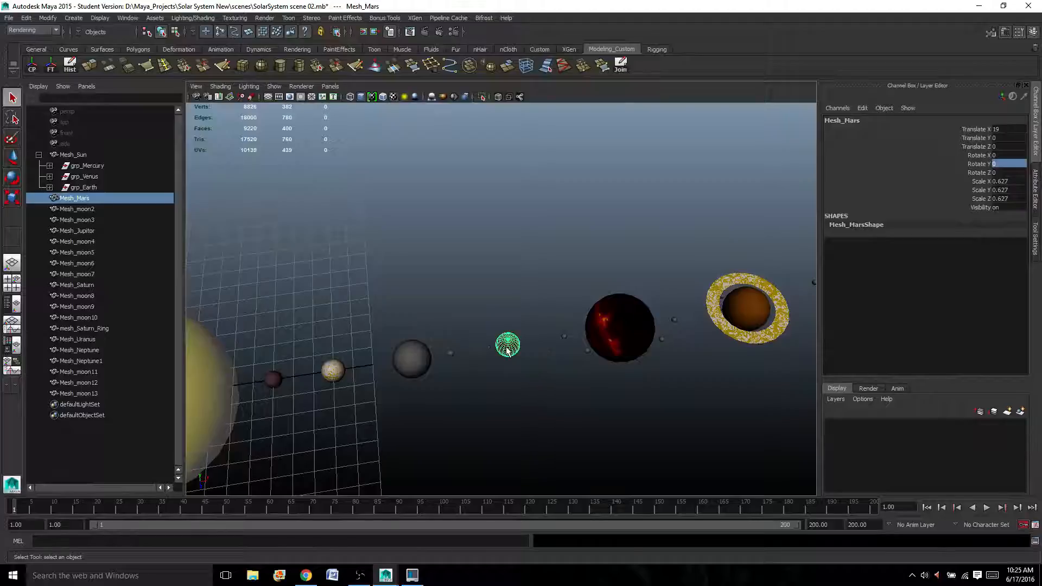
key("s")
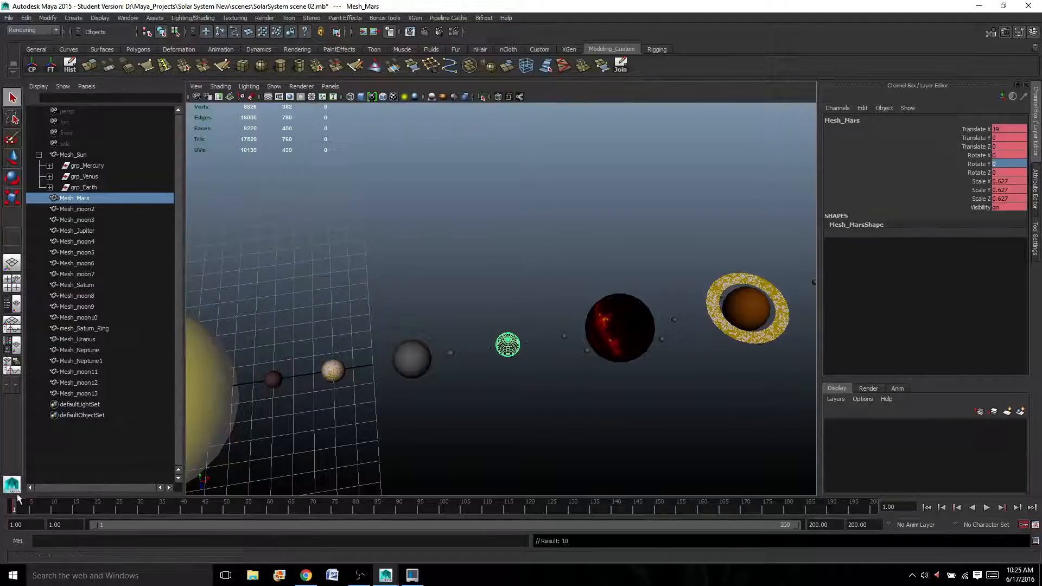
Step: Keyframe a Rotate Y of 900 for Mesh_Mars at frame 200
key("alt+v")
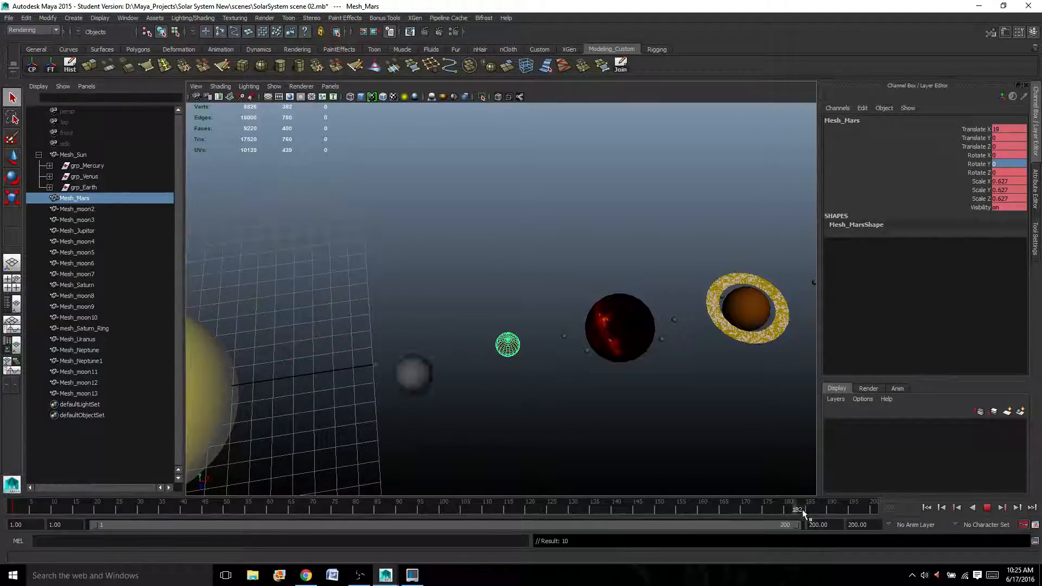
left_click(1001, 164)
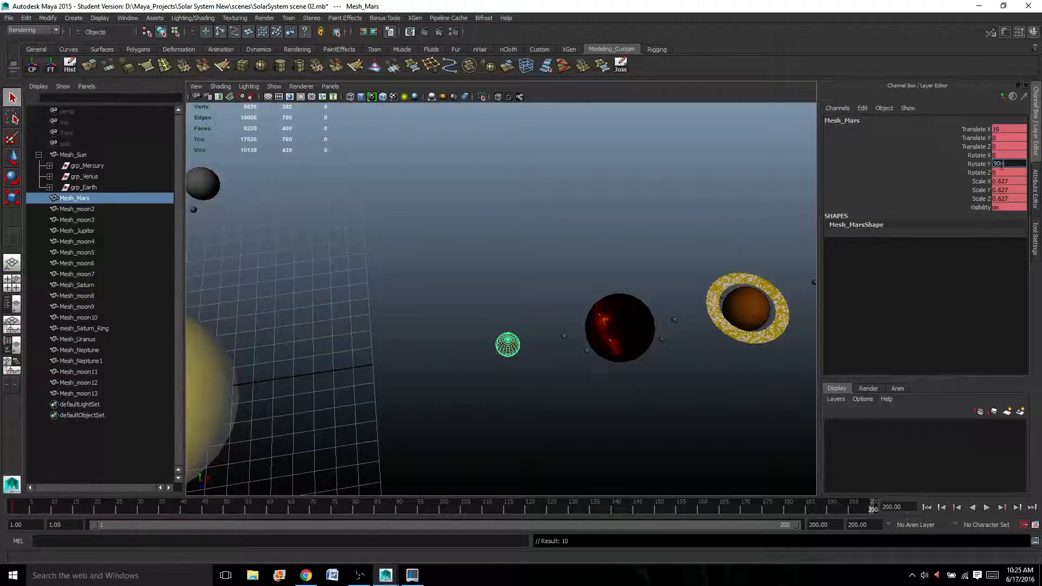
key("Return")
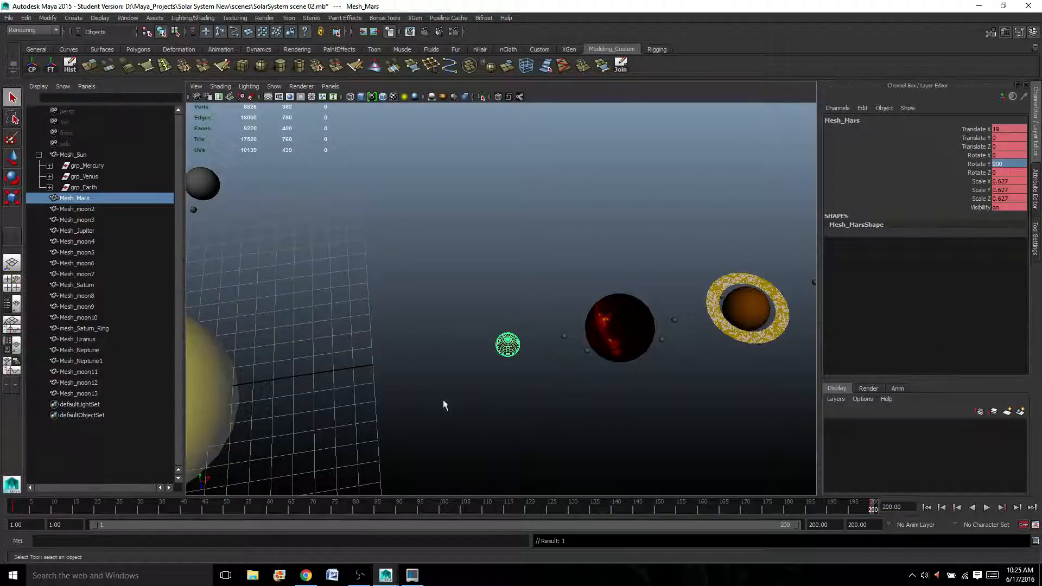
Step: Parent Mesh_moon3 and Mesh_moon2 to Mesh_Mars
left_click(522, 343)
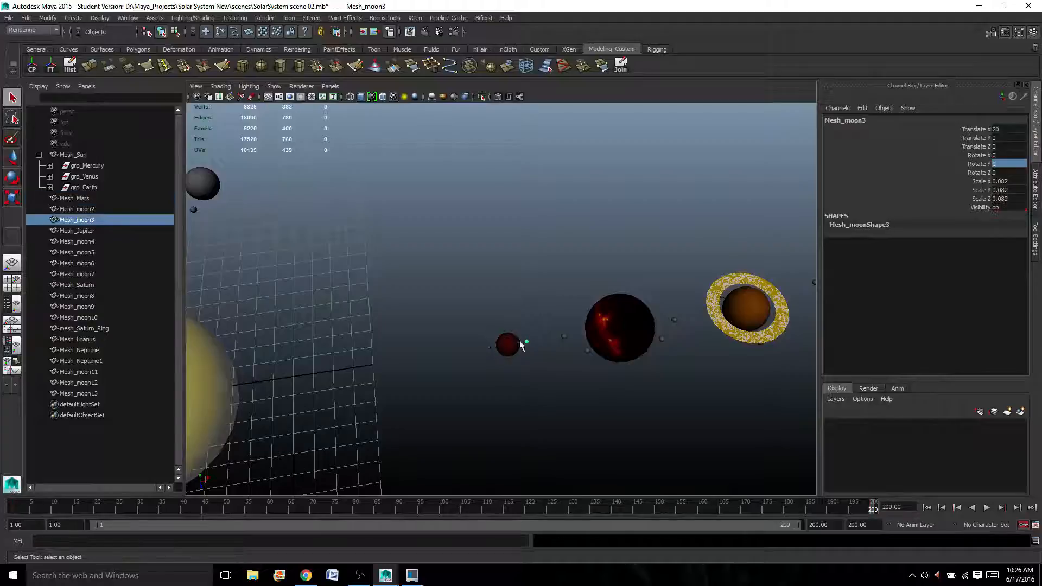
left_click(513, 348, "shift")
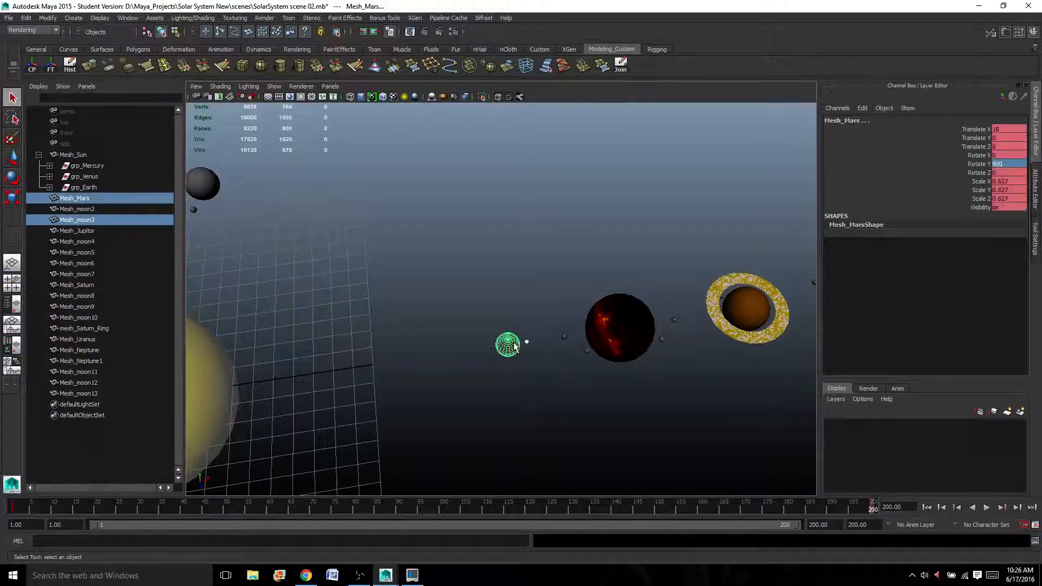
key("p")
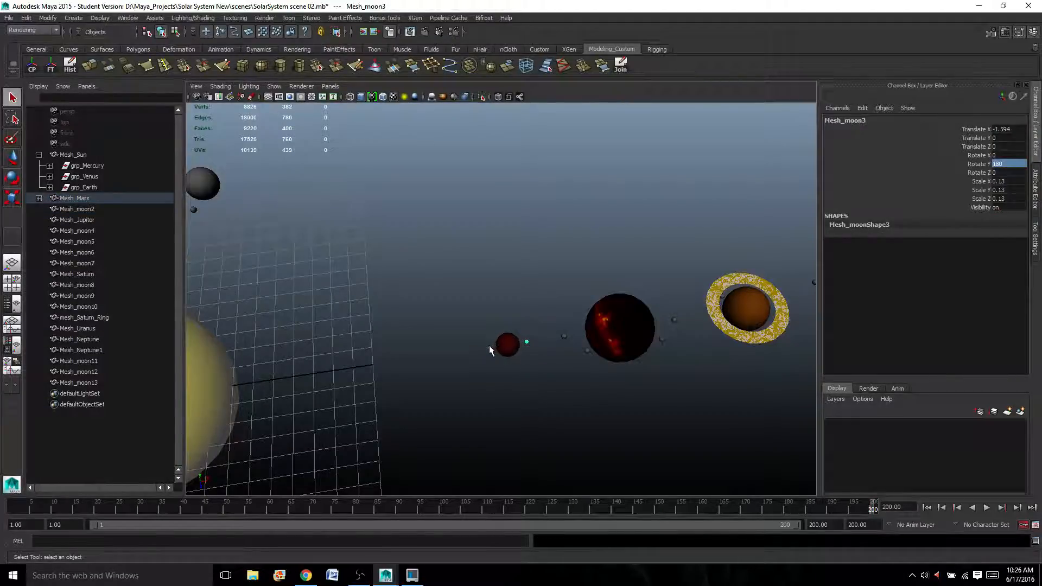
left_click(489, 346)
left_click(505, 345, "shift")
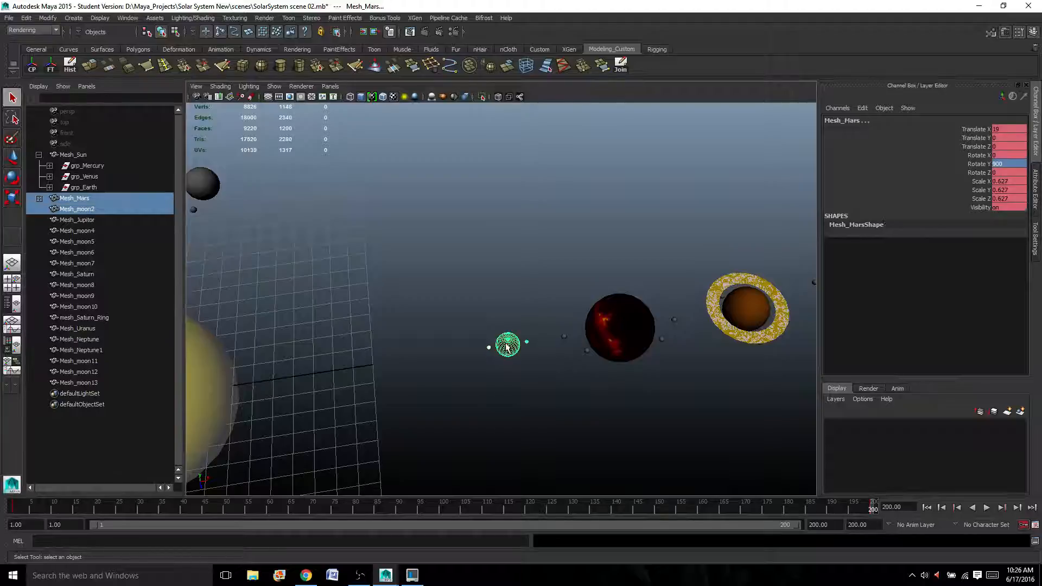
key("p")
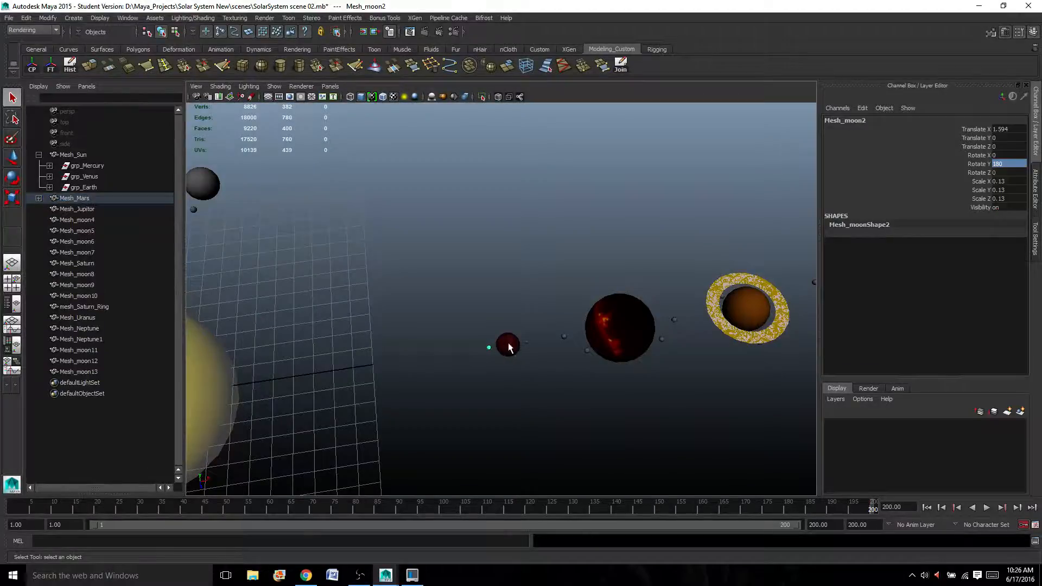
Step: Select Mesh_Mars and play back the animation to check its two moons' orbits, and return to frame 1
left_click(513, 343)
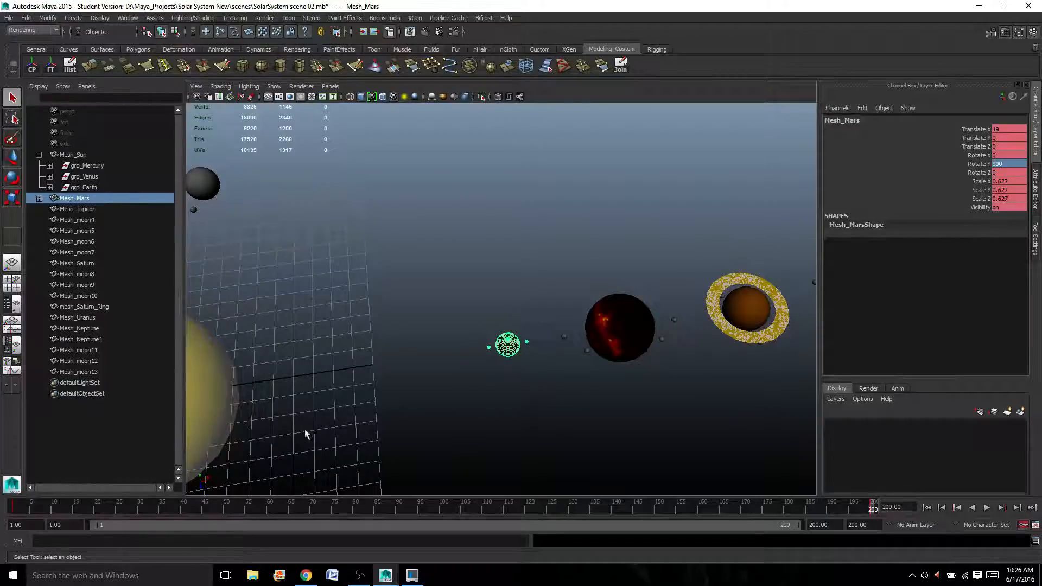
key("alt+v")
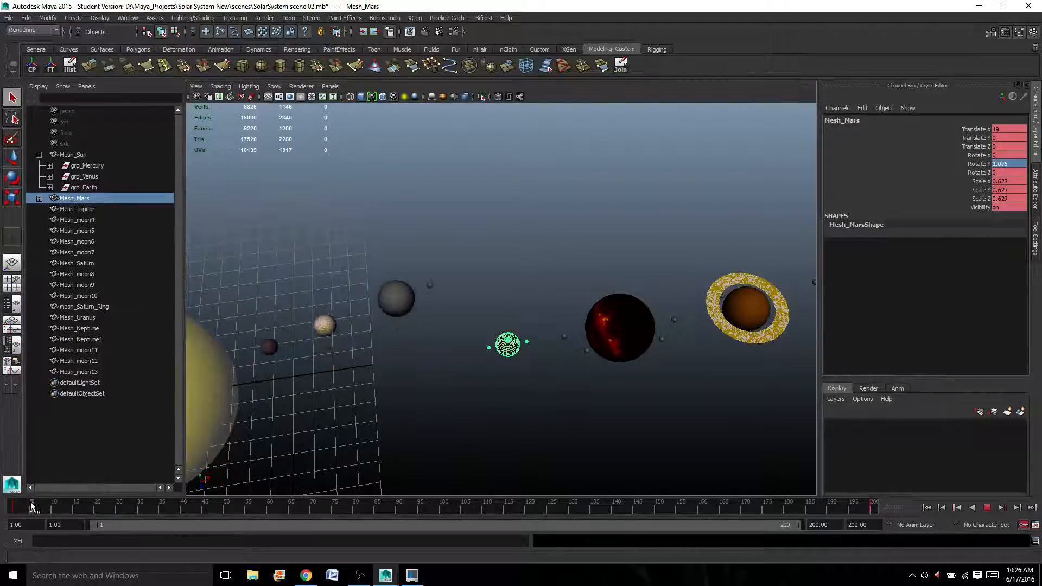
left_click_drag(31, 503, 4, 380)
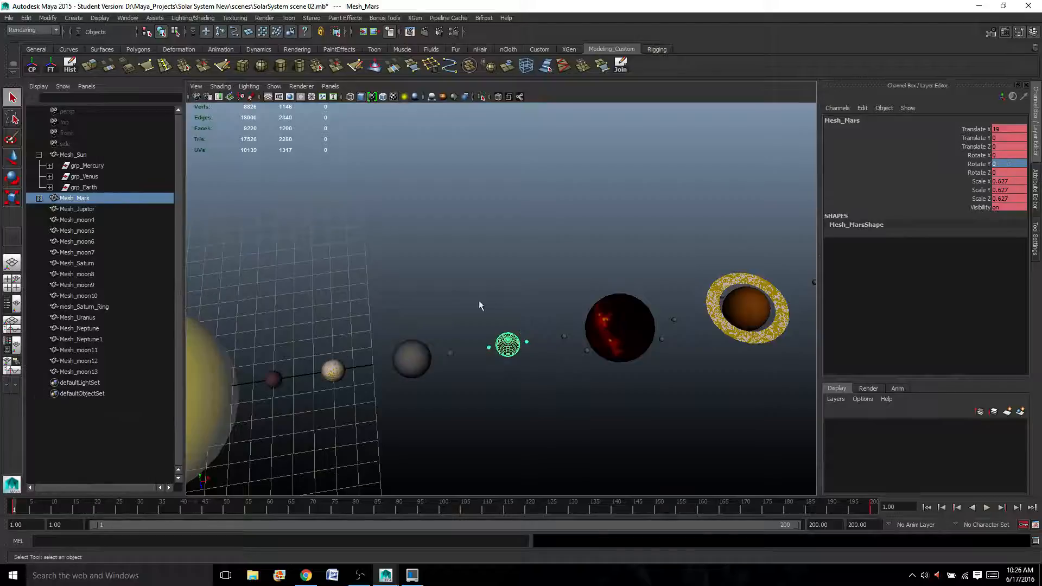
scroll(426, 404, "down", 5)
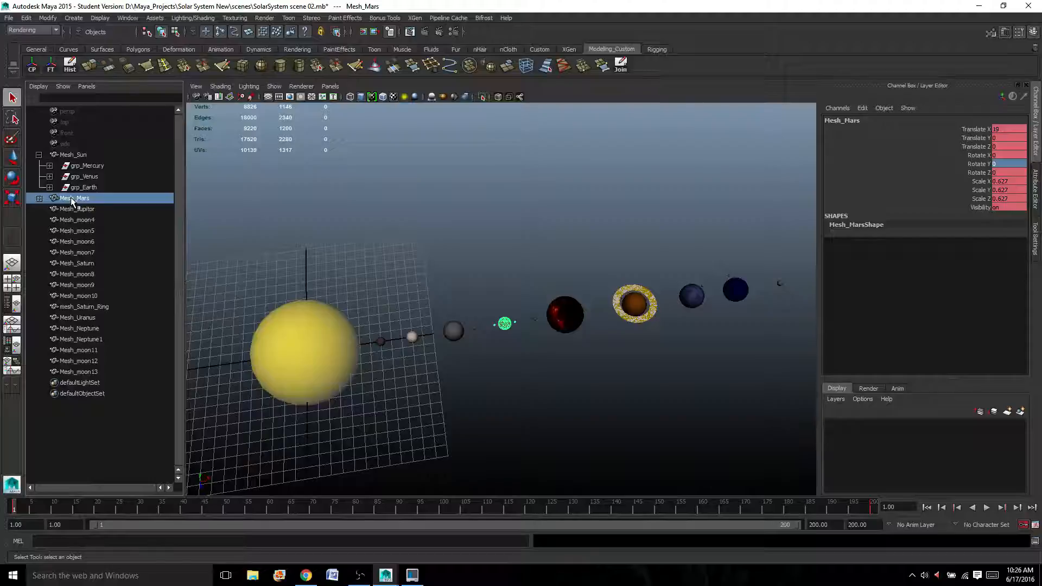
key("ctrl+g")
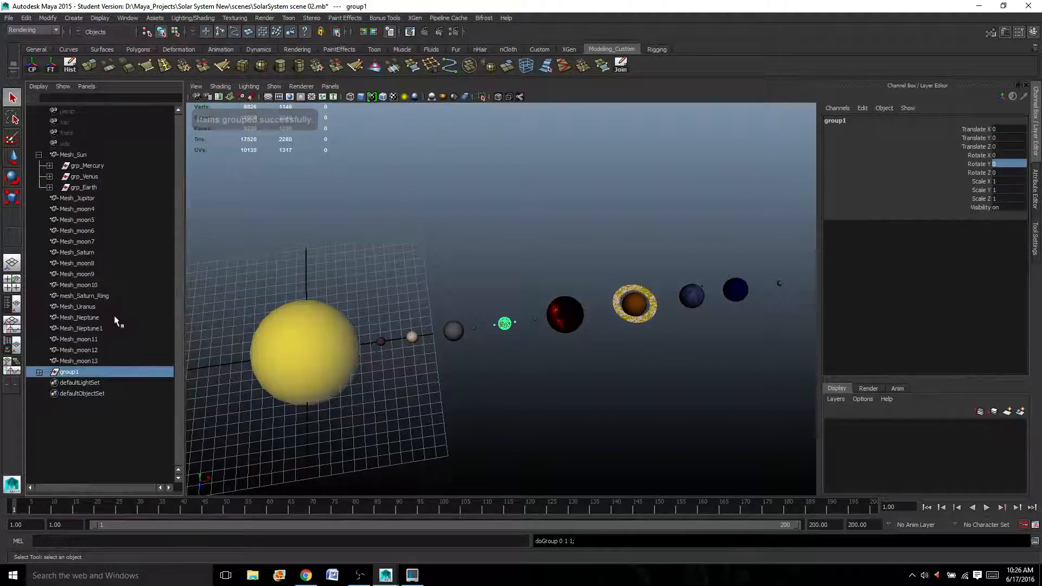
key("ctrl+z")
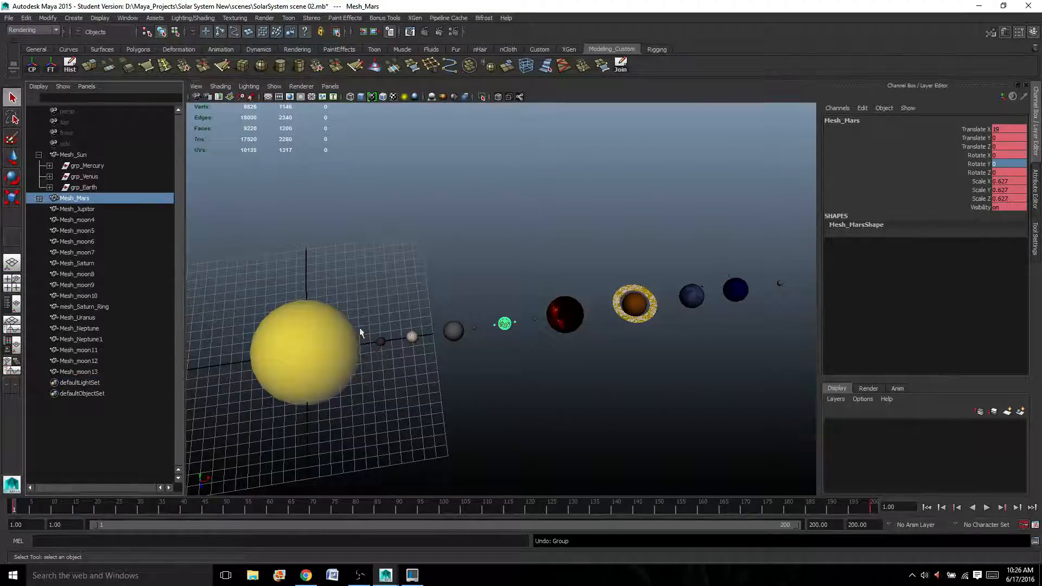
Step: Parent Mesh_Mars to Mesh_Sun, and select the sun to check that its hierarchy includes Mars
left_click(289, 357, "shift")
key("p")
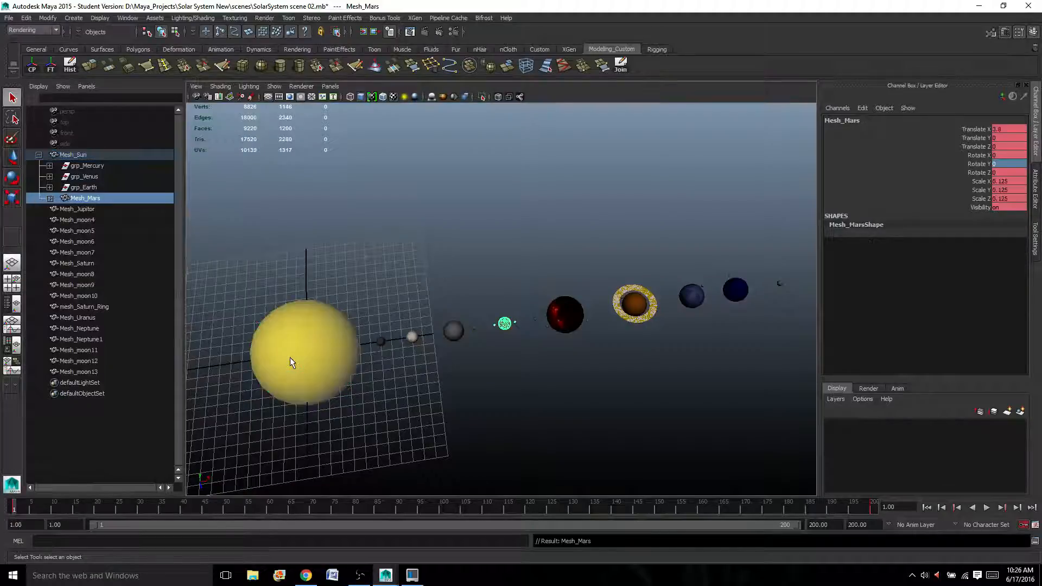
left_click(293, 359)
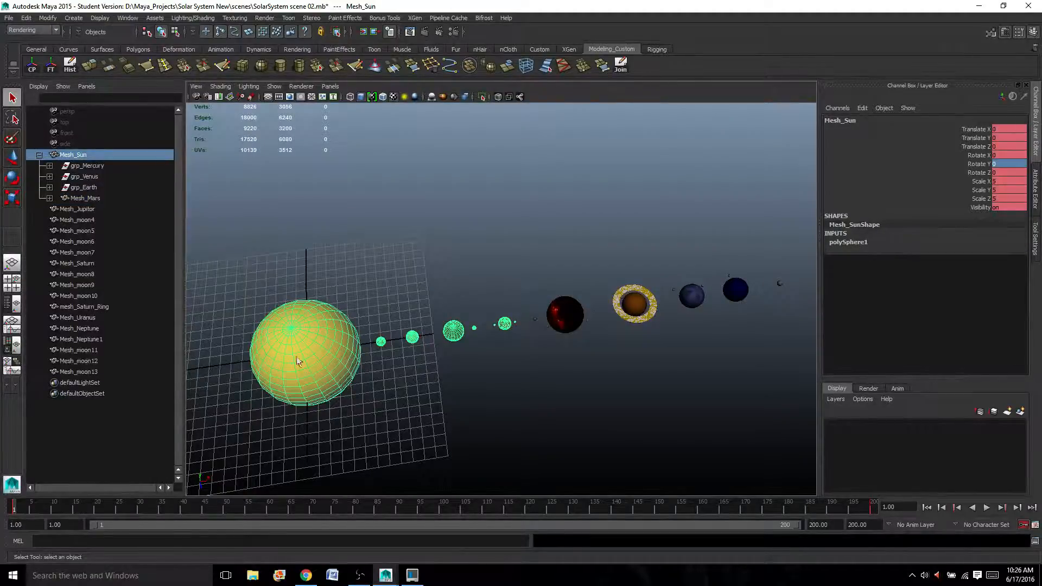
Step: Group Mesh_Mars under the sun and rename the new group grp_Mars
left_click(499, 327)
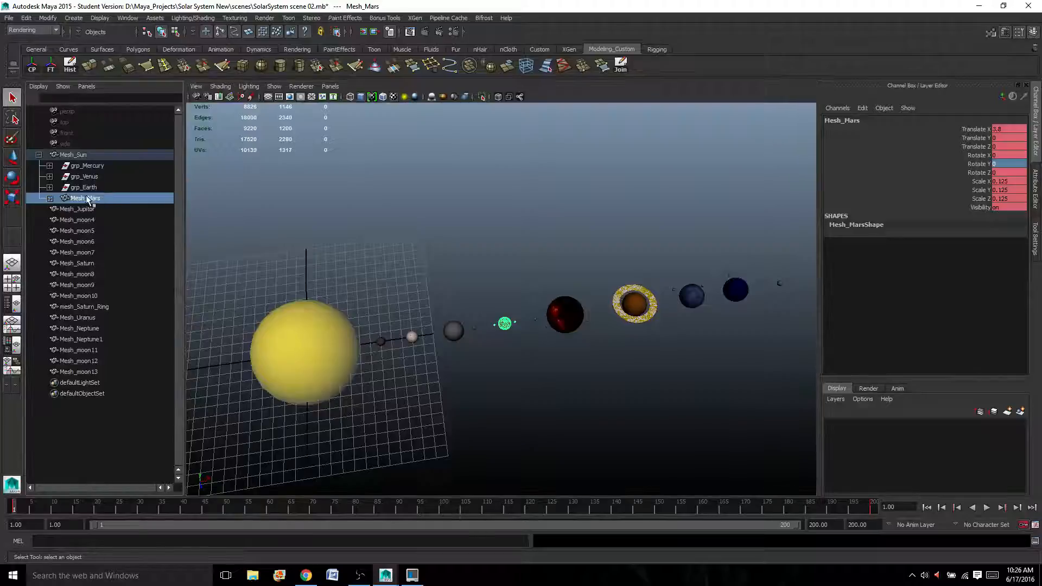
key("ctrl+g")
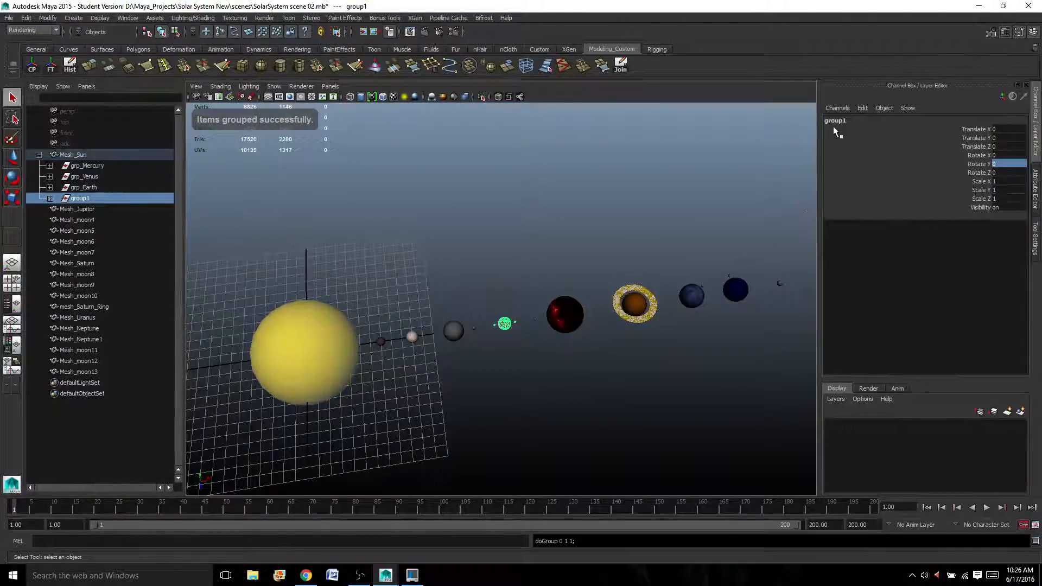
double_click(90, 200)
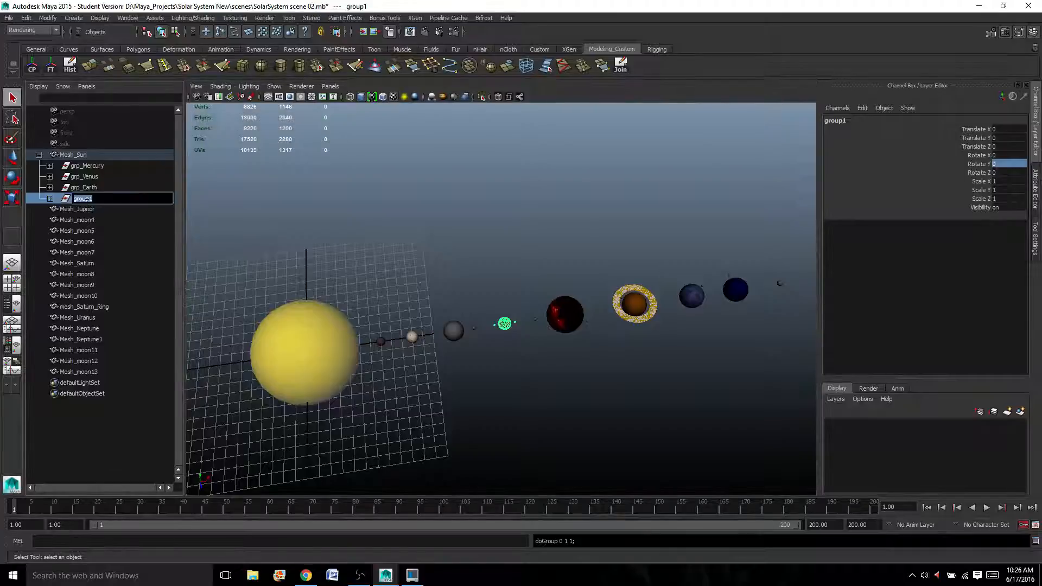
type("grp_Mars")
key("Return")
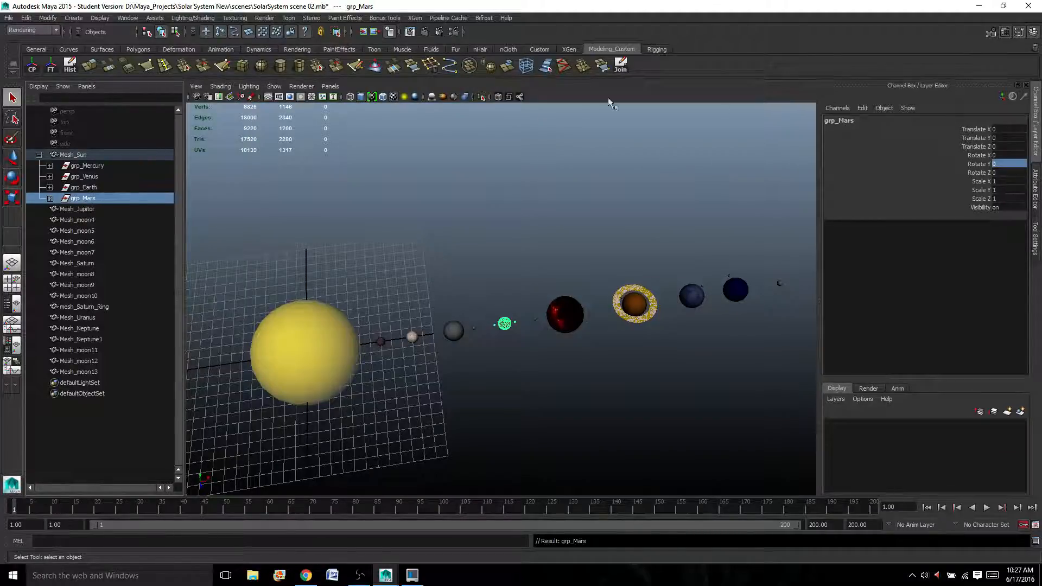
Step: Inspect the attributes of grp_Mars and Mesh_Mars, including the Mesh_MarsShape node, and return to the channel values
double_click(847, 119)
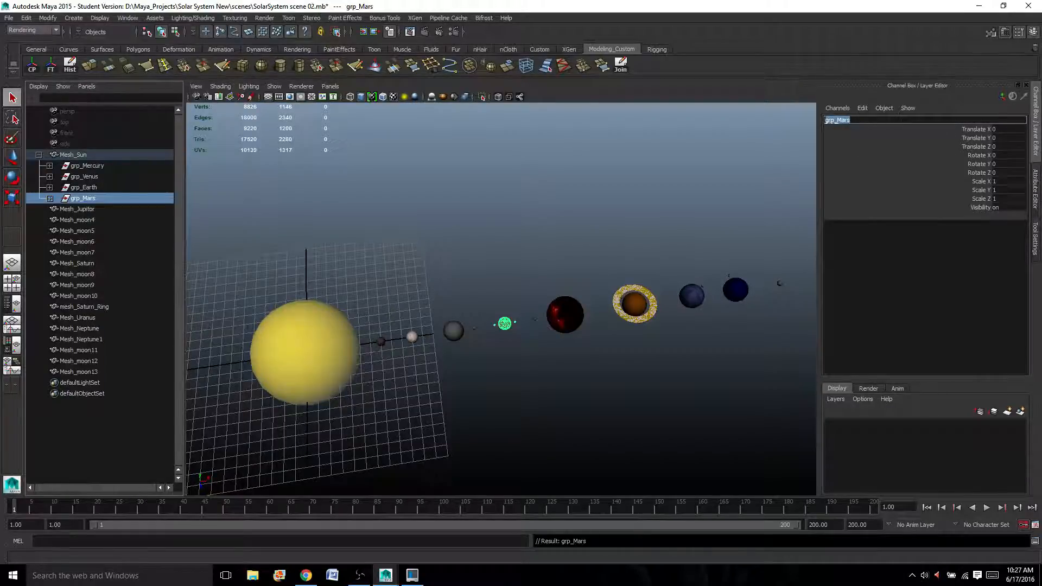
left_click(1036, 179)
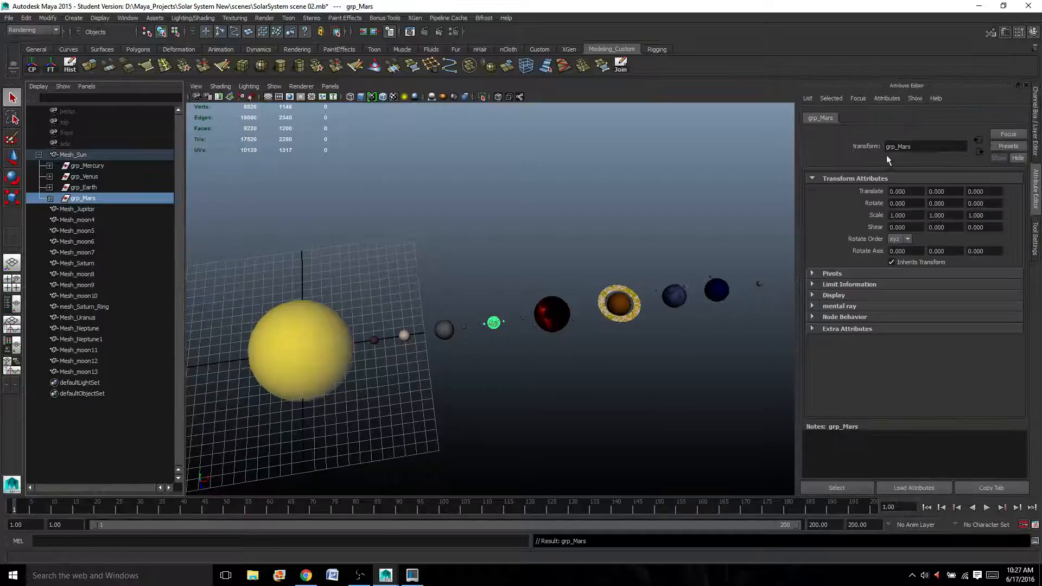
left_click(494, 327)
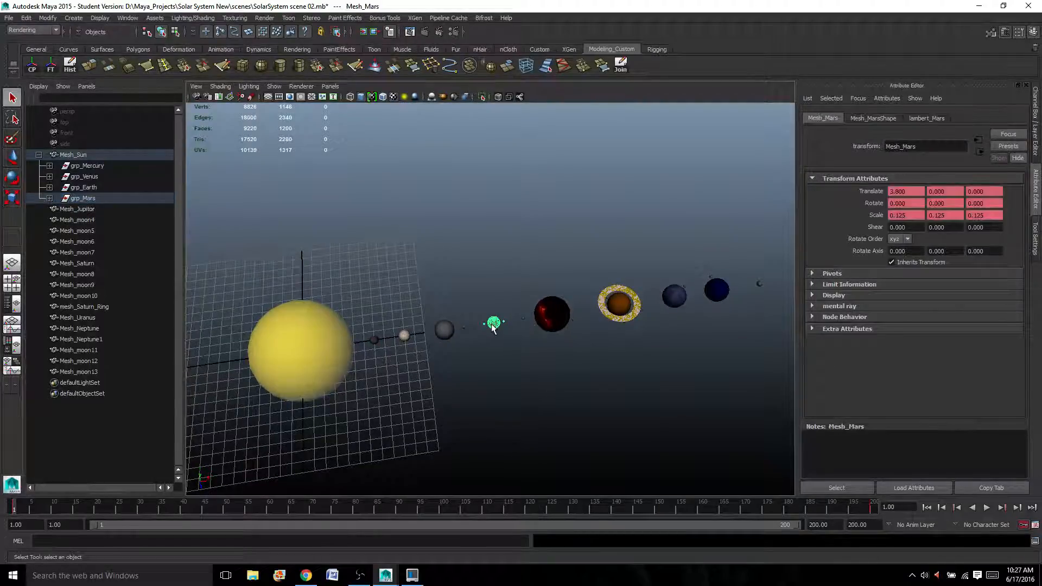
left_click(873, 117)
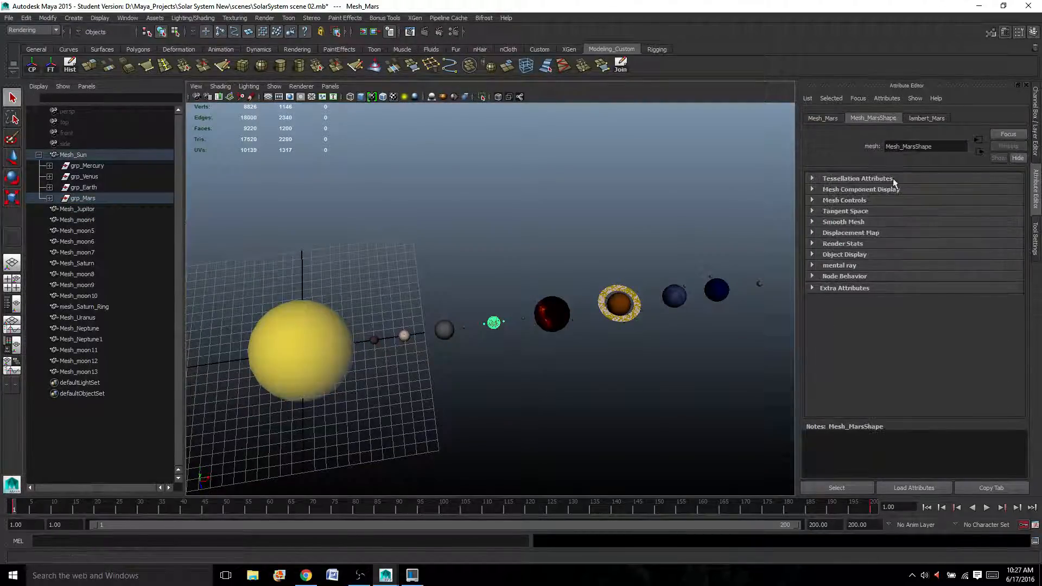
left_click(821, 117)
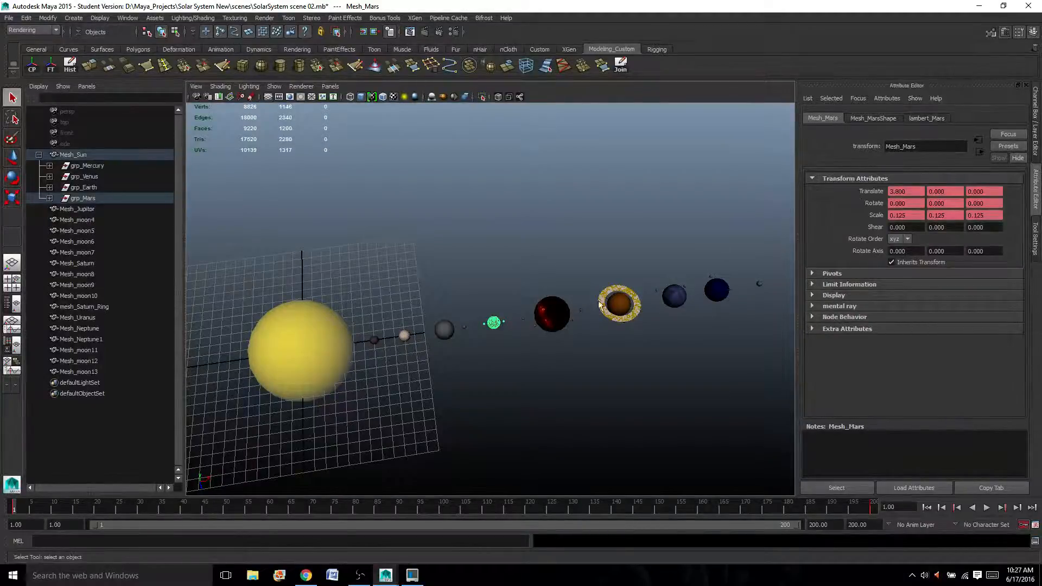
left_click(1036, 132)
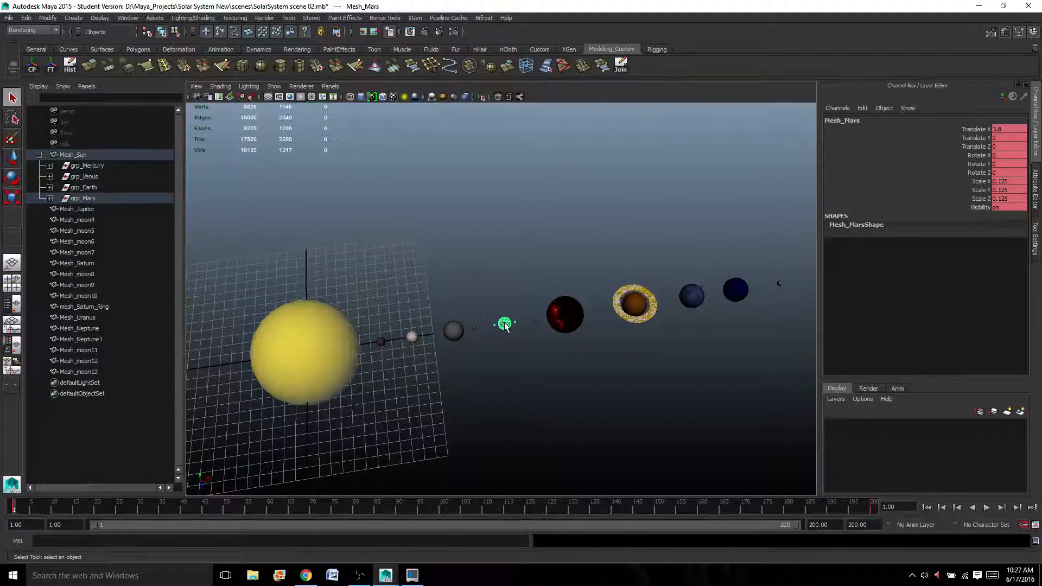
Step: Keyframe grp_Mars at frame 1 and with Rotate Y 700 at frame 200, and play back its orbit
left_click(82, 198)
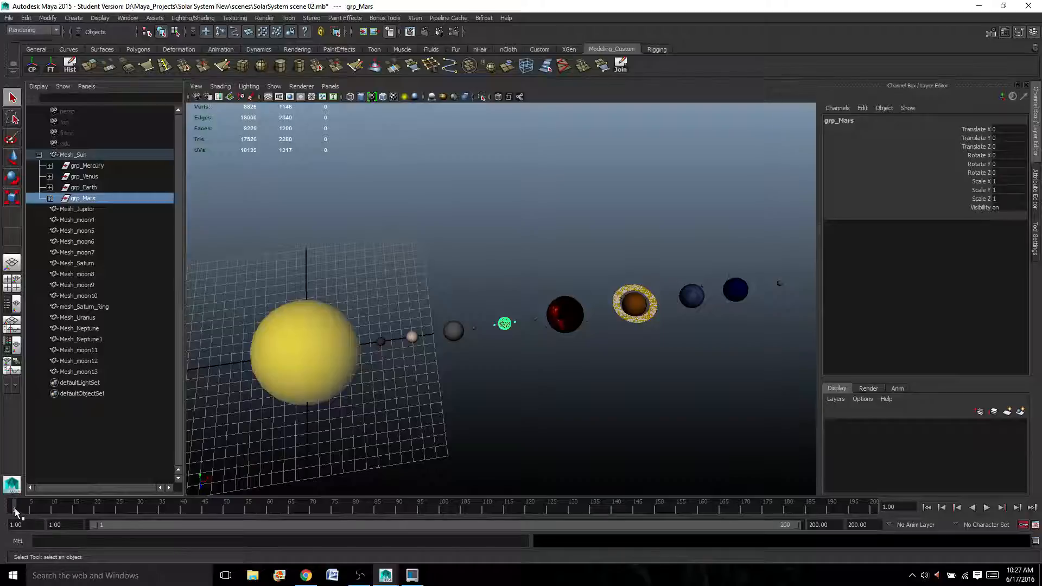
key("s")
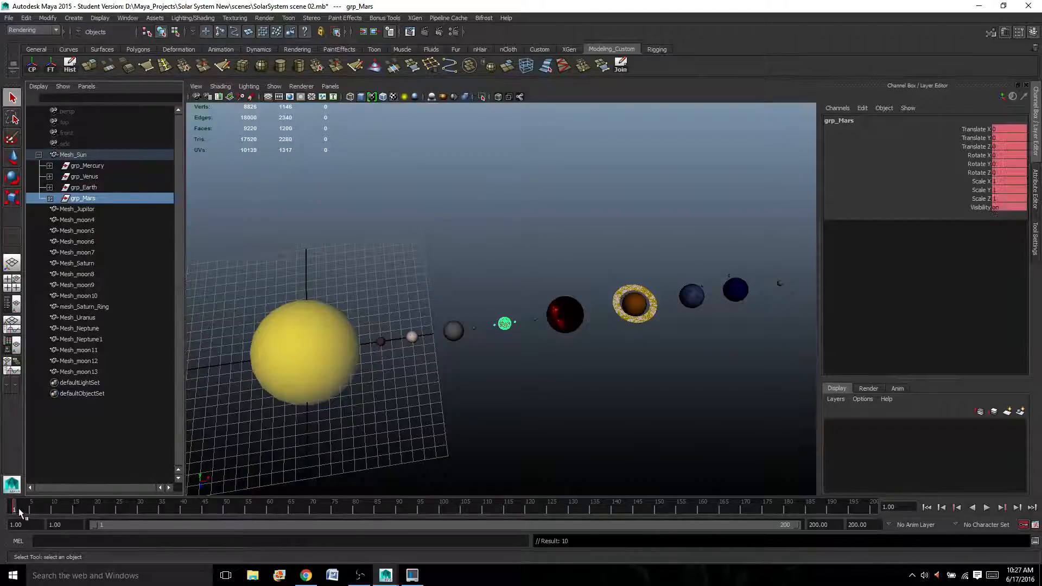
key("alt+v")
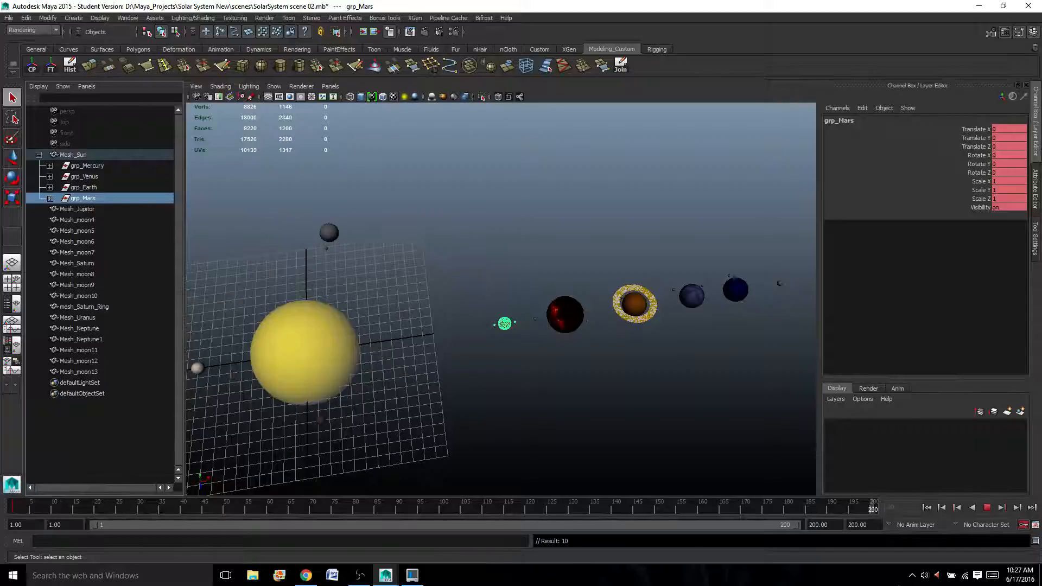
middle_click_drag(451, 324, 482, 332, "alt")
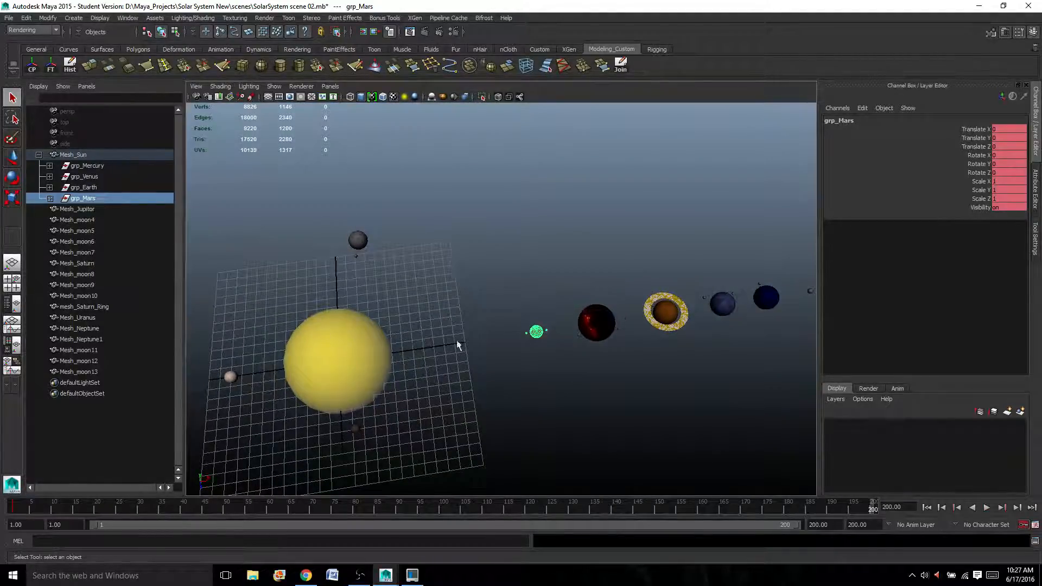
left_click(1008, 163)
type("700")
key("Return")
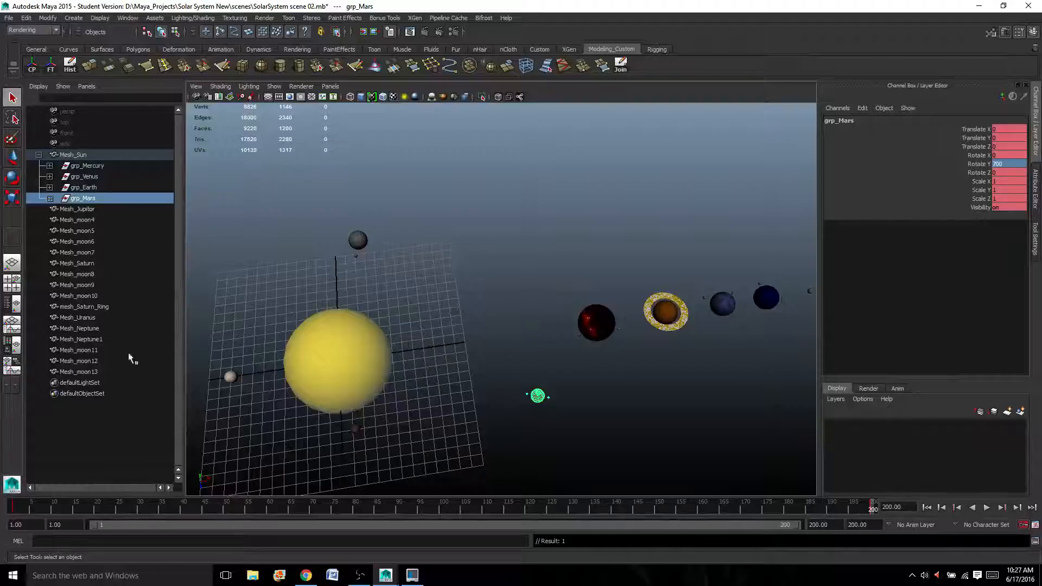
key("alt+v")
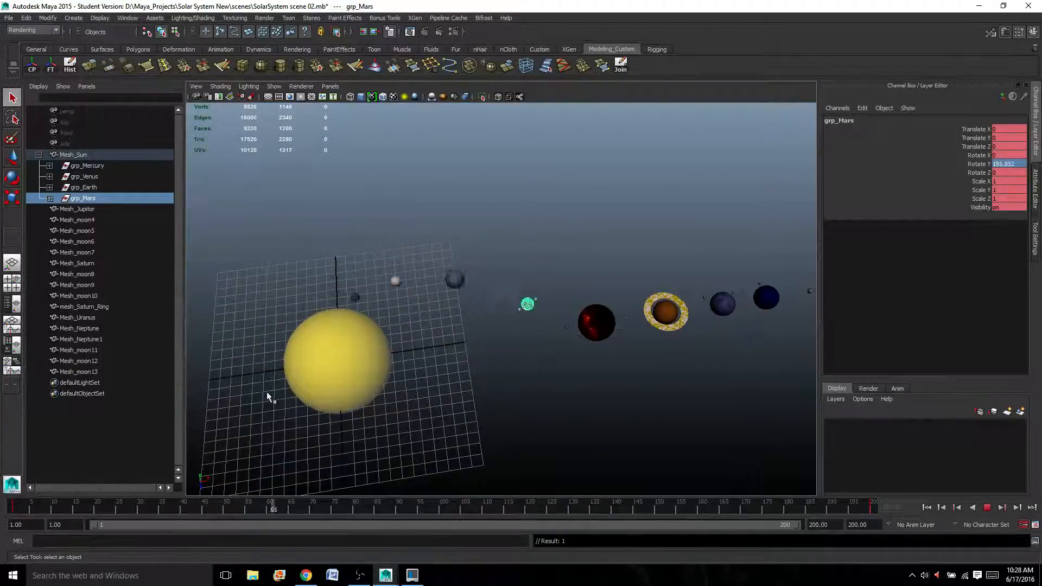
left_click_drag(267, 393, 7, 306)
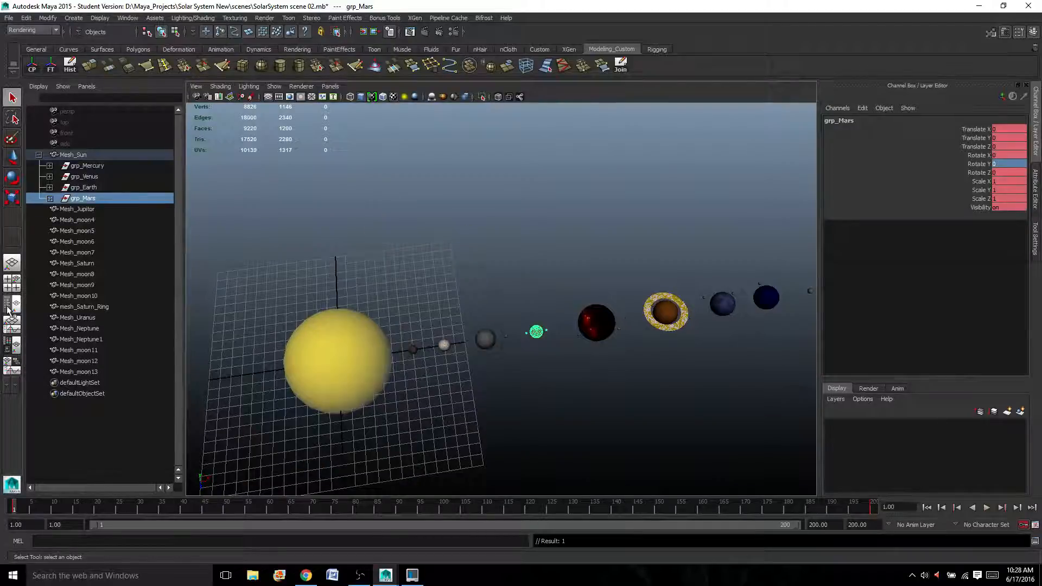
Step: Keyframe Mesh_Jupitor at frame 1 and with a Rotate Y of 900 at frame 200
scroll(604, 352, "up", 3)
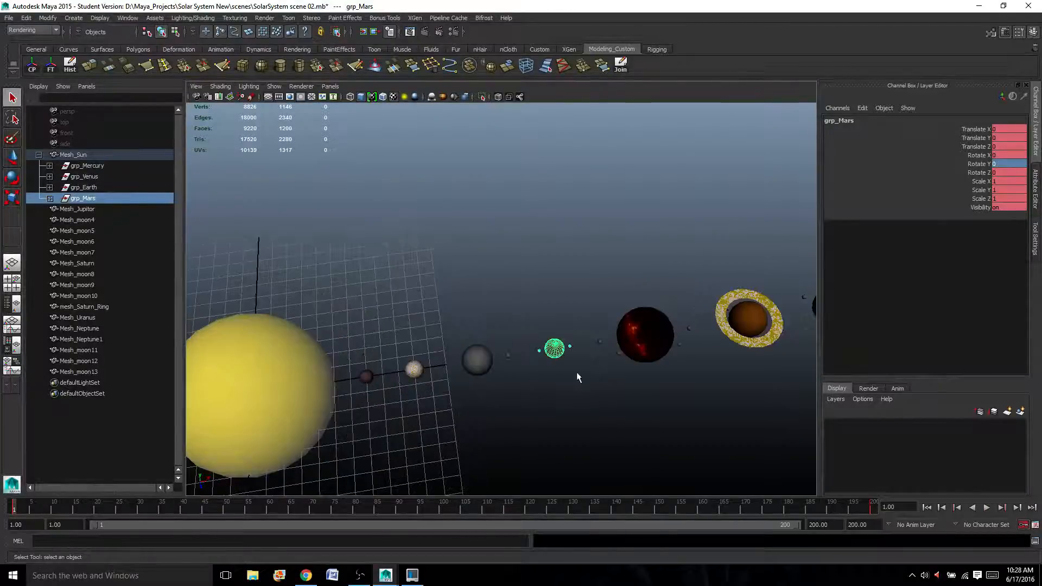
middle_click_drag(575, 373, 445, 383, "alt")
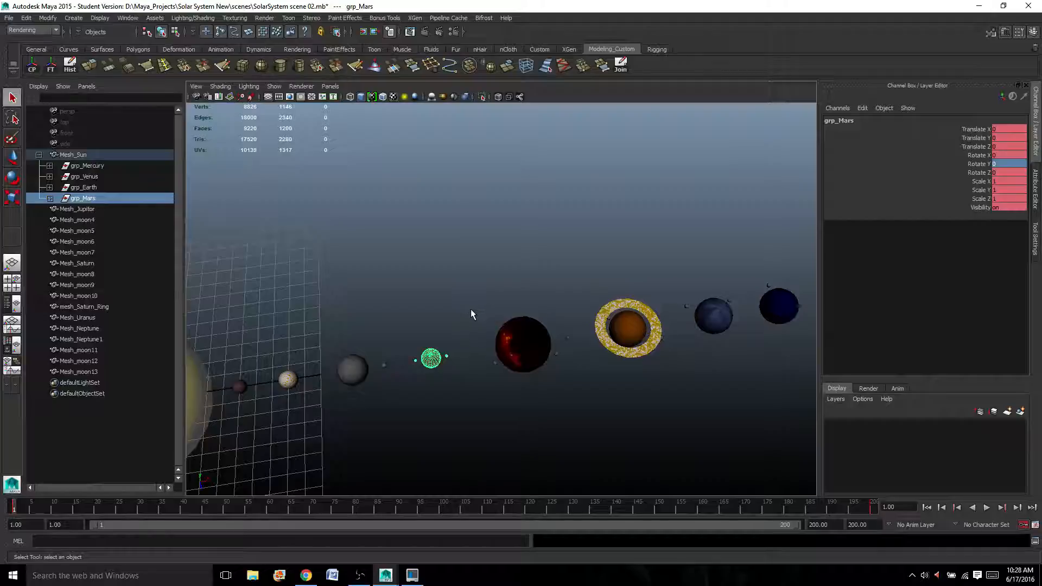
left_click_drag(470, 309, 587, 403)
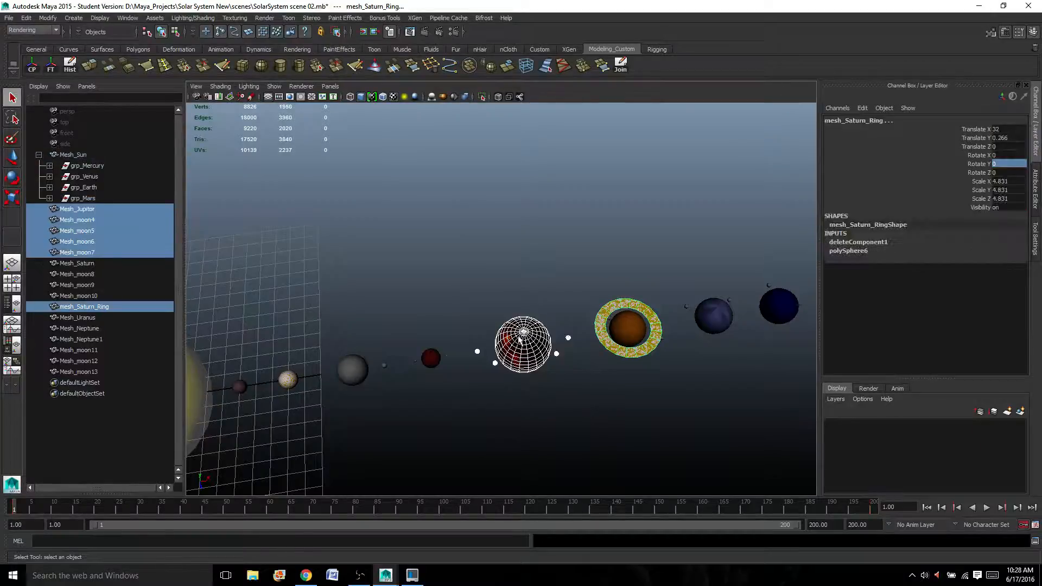
left_click(618, 355, "shift")
left_click(522, 343)
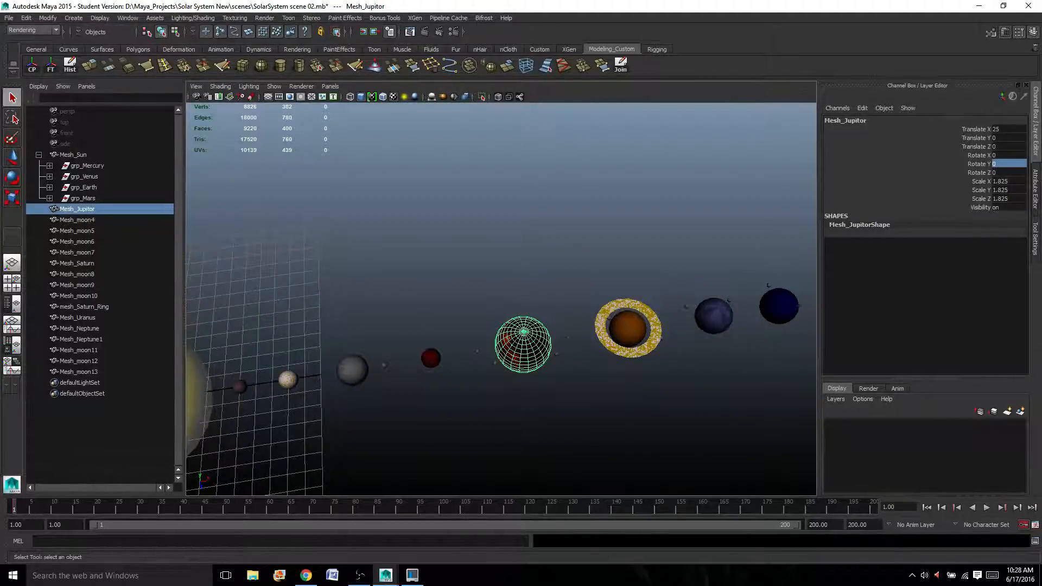
key("s")
key("alt+v")
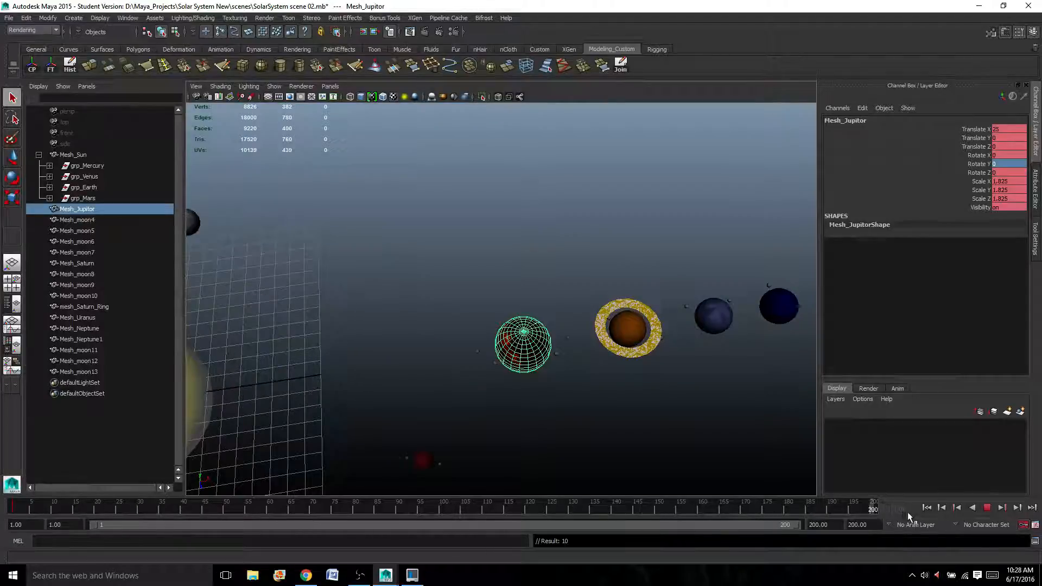
left_click(1001, 163)
key("Return")
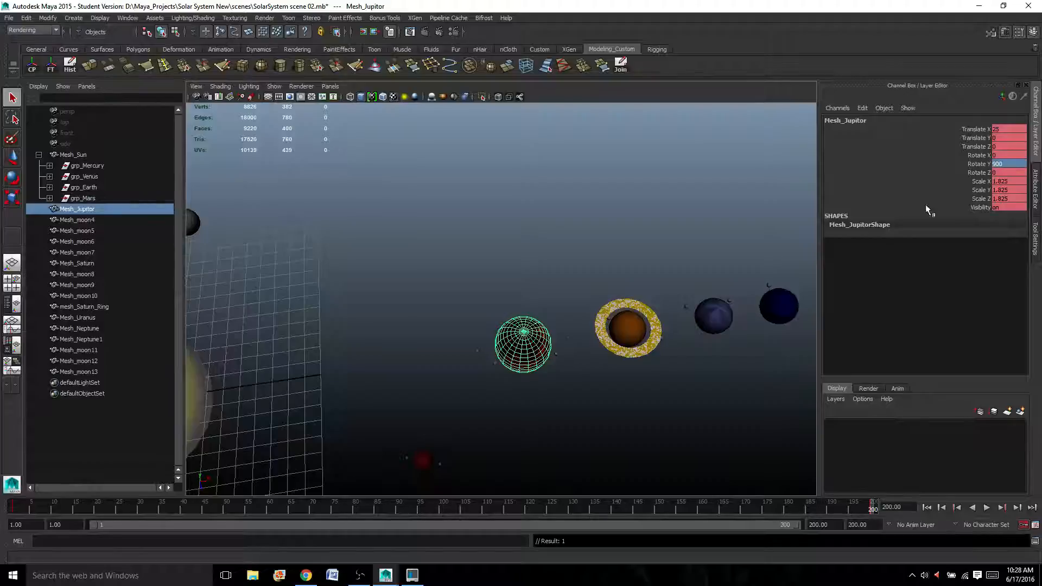
Step: Play back the animation from frame 1 to check Jupiter's spin, and return to frame 1
left_click(13, 506)
key("alt+v")
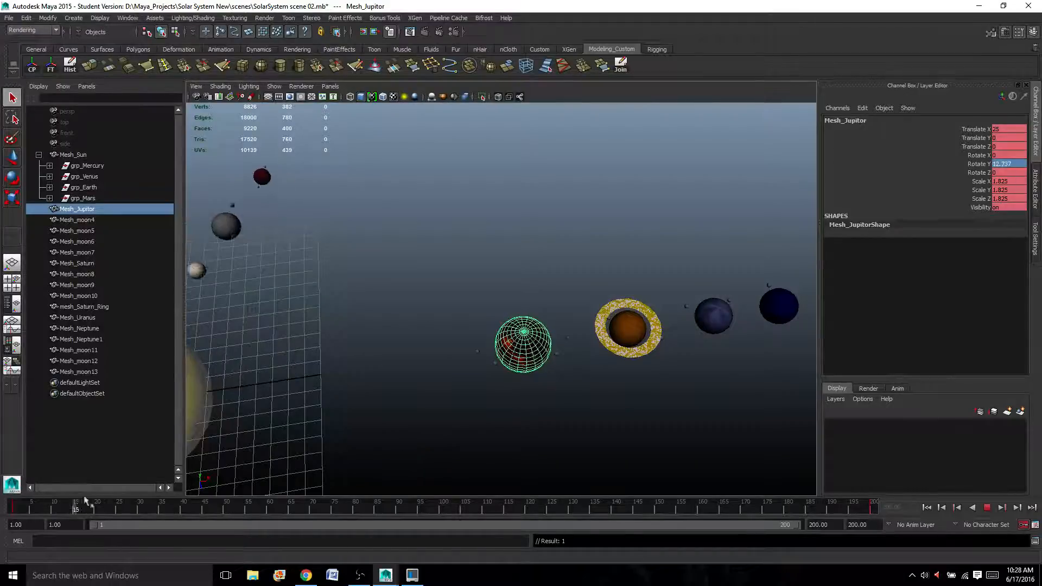
left_click_drag(85, 497, 7, 489)
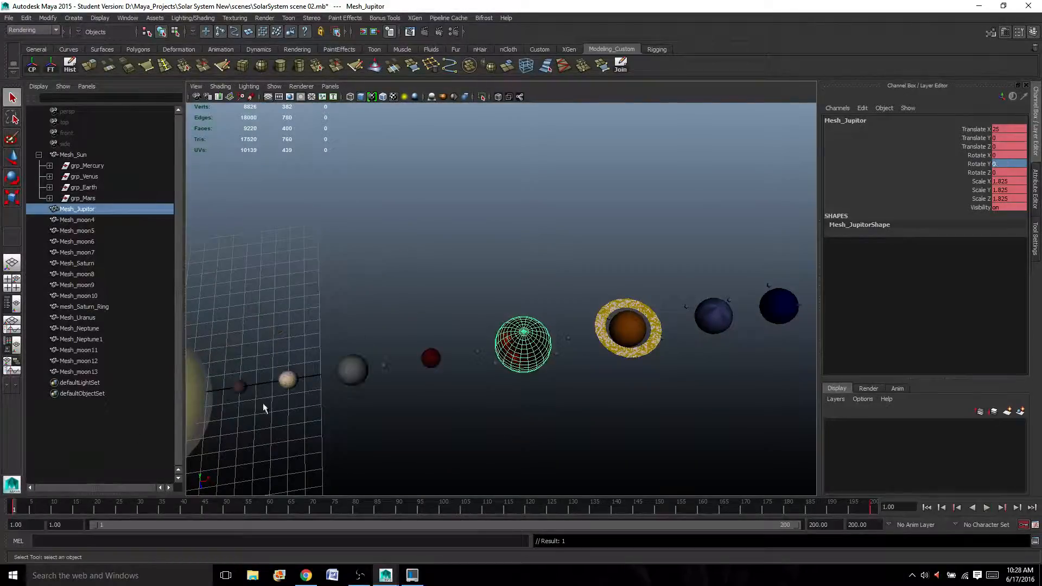
Step: Parent Mesh_moon4, Mesh_moon5, Mesh_moon6 and Mesh_moon7 to Mesh_Jupitor
left_click(476, 354)
left_click(495, 362, "shift")
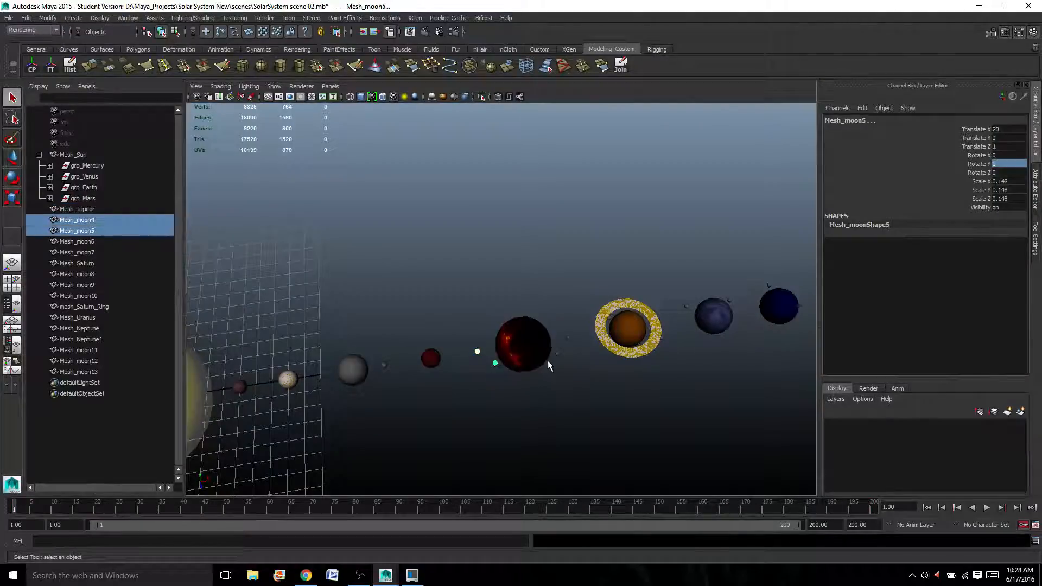
left_click(557, 353, "shift")
left_click(568, 338, "shift")
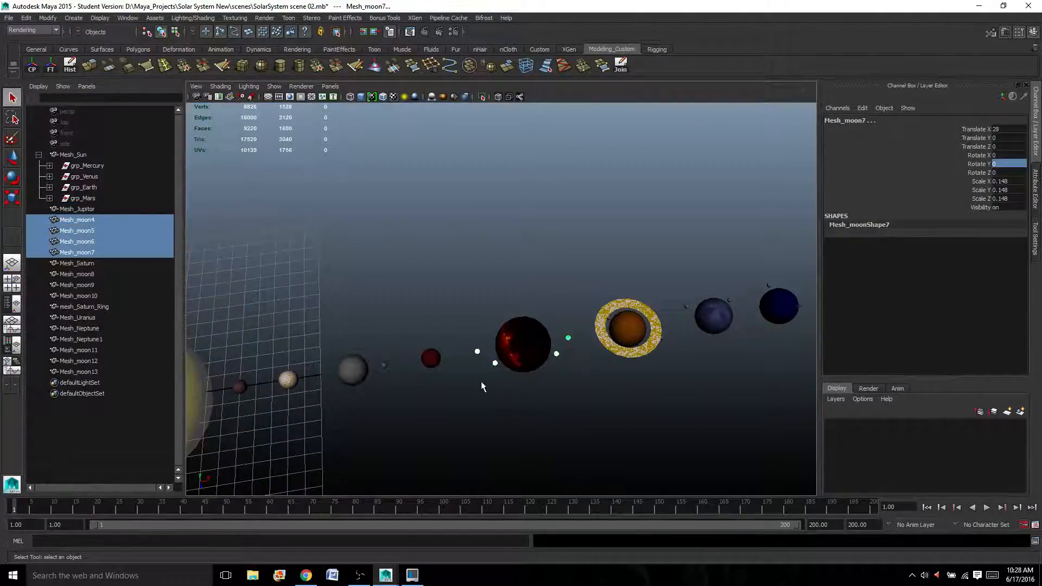
left_click(522, 341, "shift")
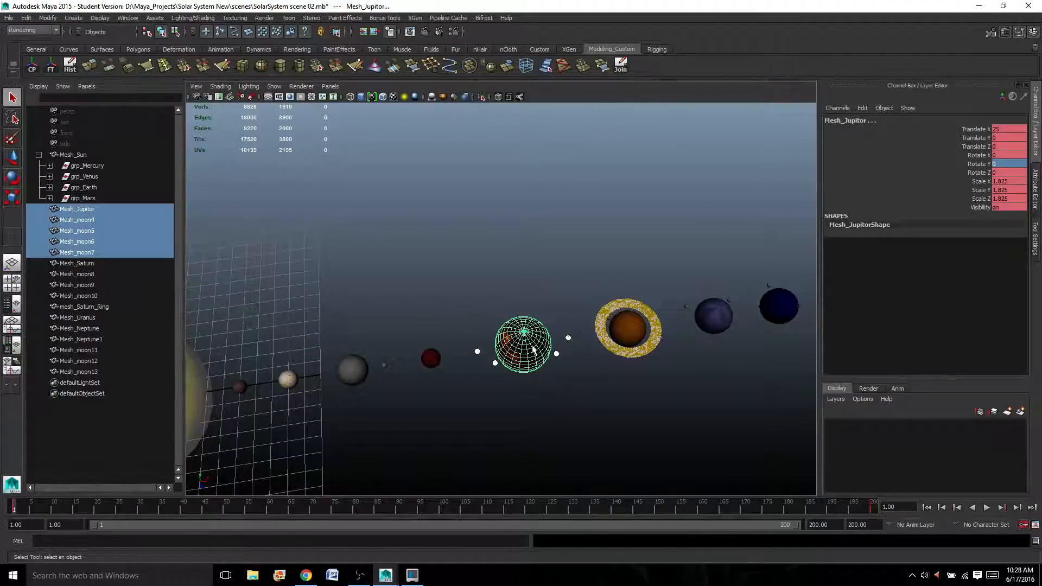
key("p")
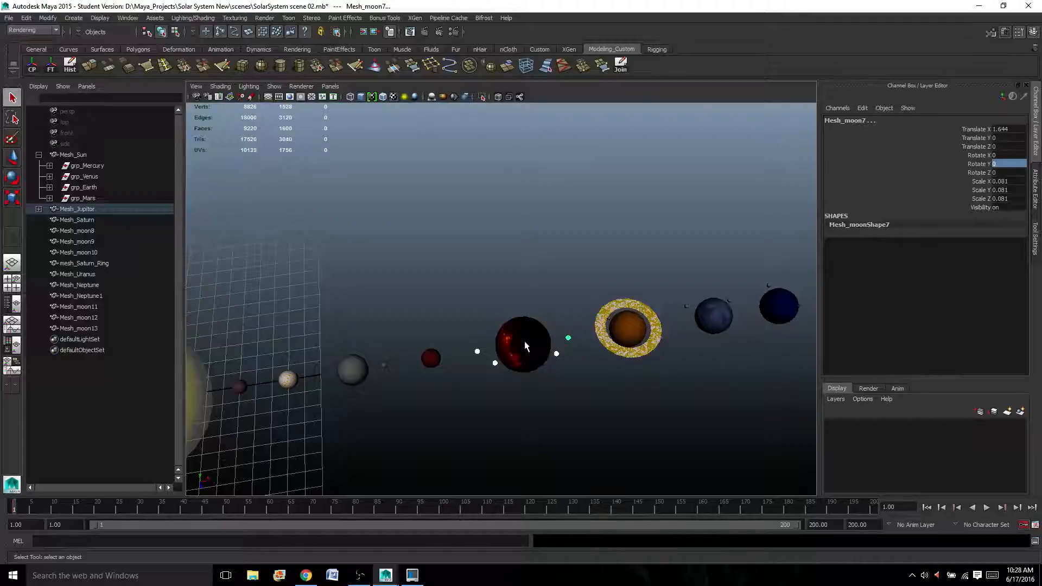
Step: Check Mesh_Jupitor's hierarchy for its four moons, and leave the timeline at frame 1
left_click(39, 210)
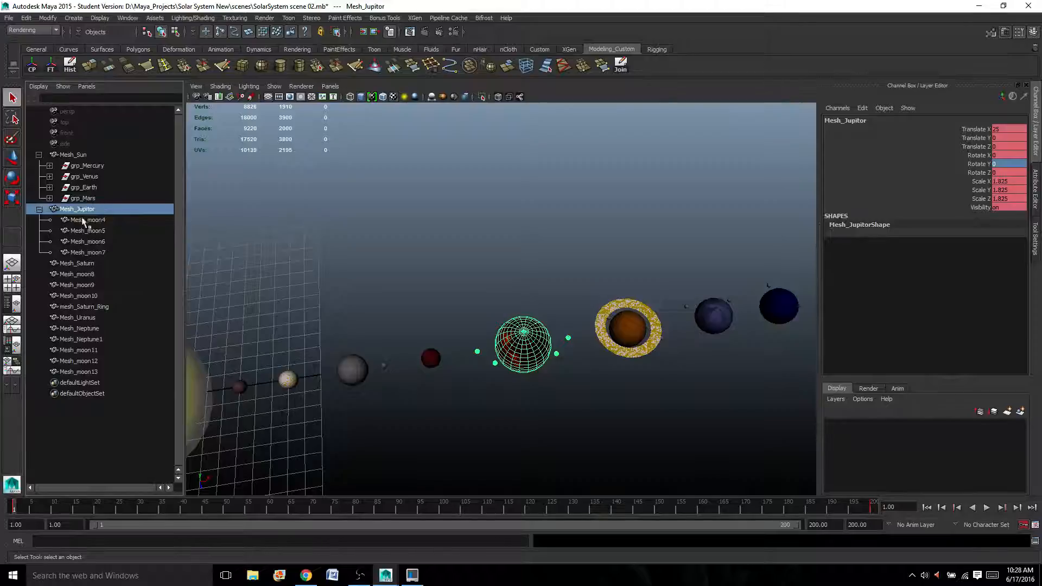
left_click(39, 210)
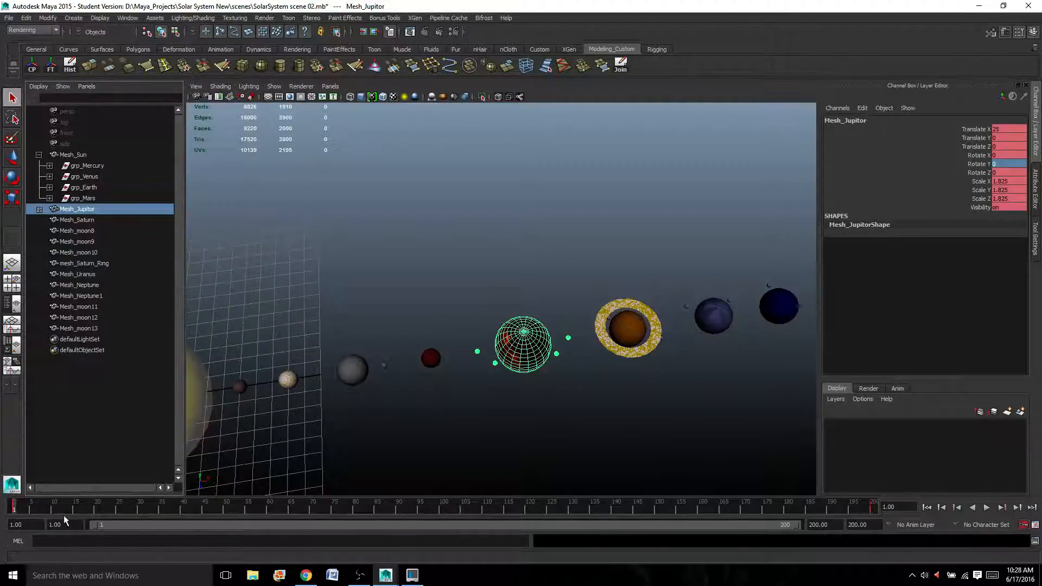
mouse_move(18, 506)
left_mouse_down()
mouse_move(473, 533)
mouse_move(717, 523)
mouse_move(310, 524)
mouse_move(14, 506)
left_mouse_up()
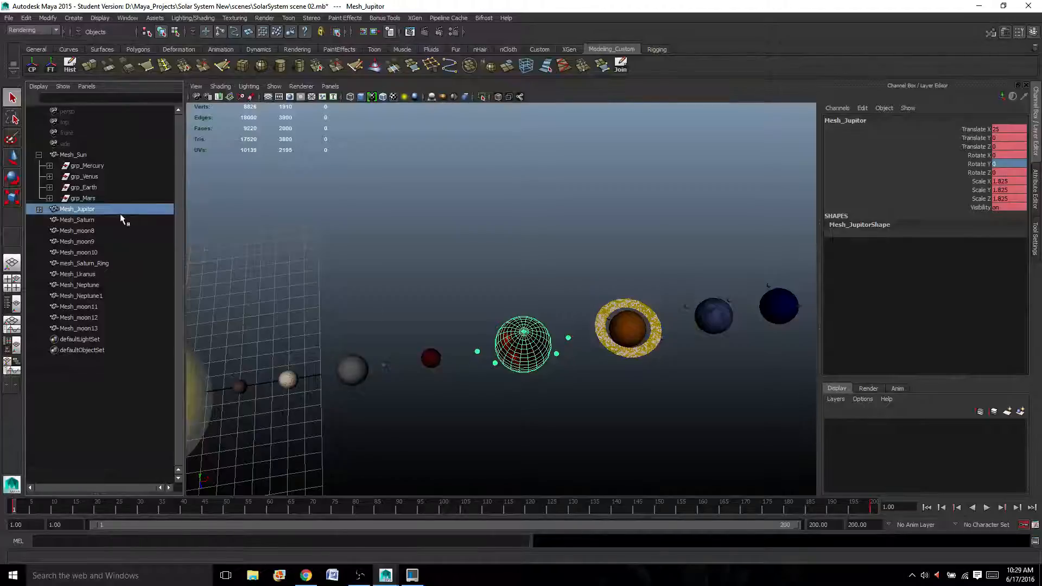
Step: Parent Mesh_Jupitor, along with its moons, to Mesh_Sun
scroll(510, 335, "down", 3)
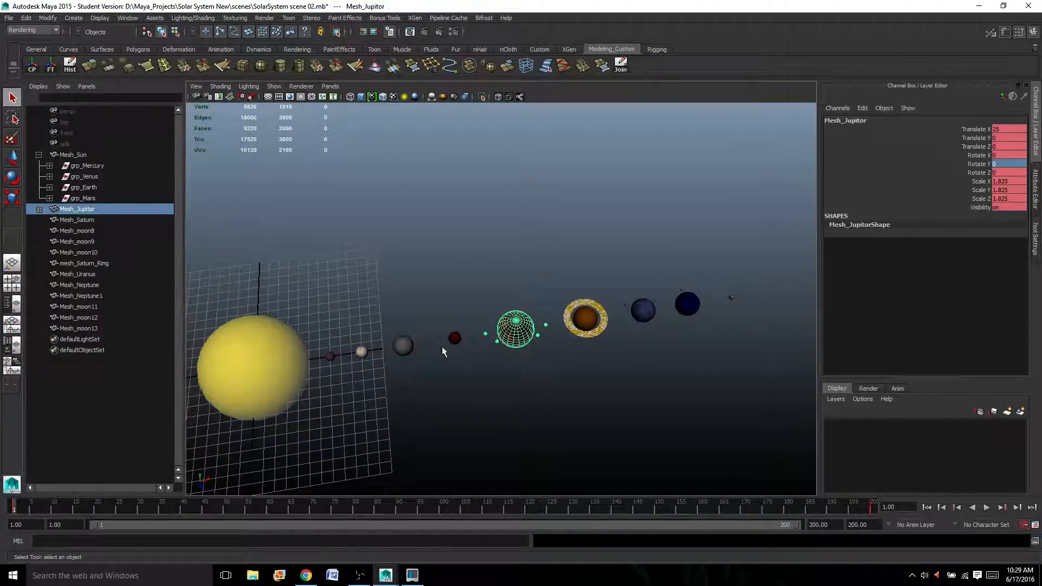
left_click(249, 369, "shift")
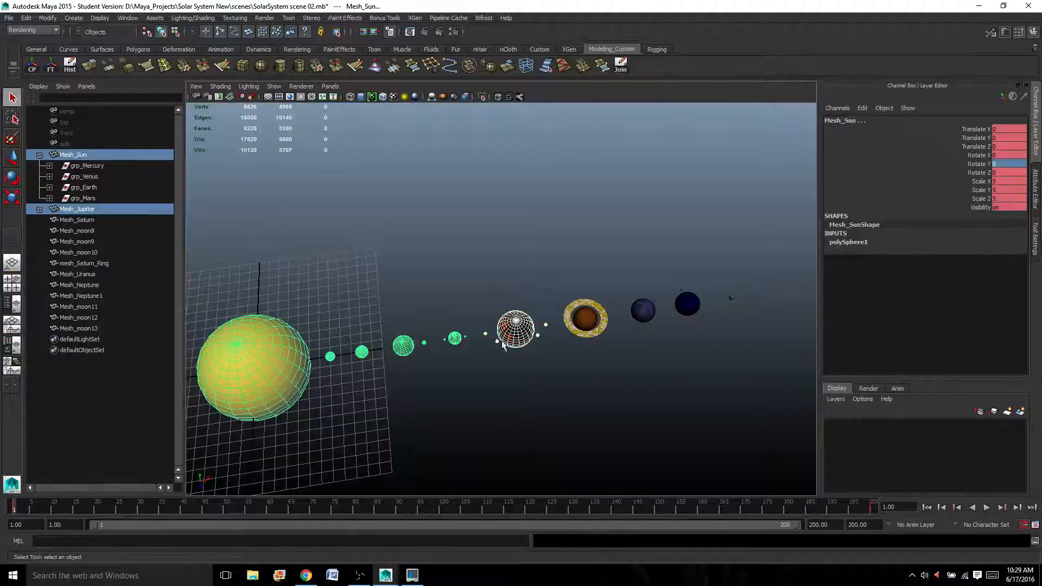
key("p")
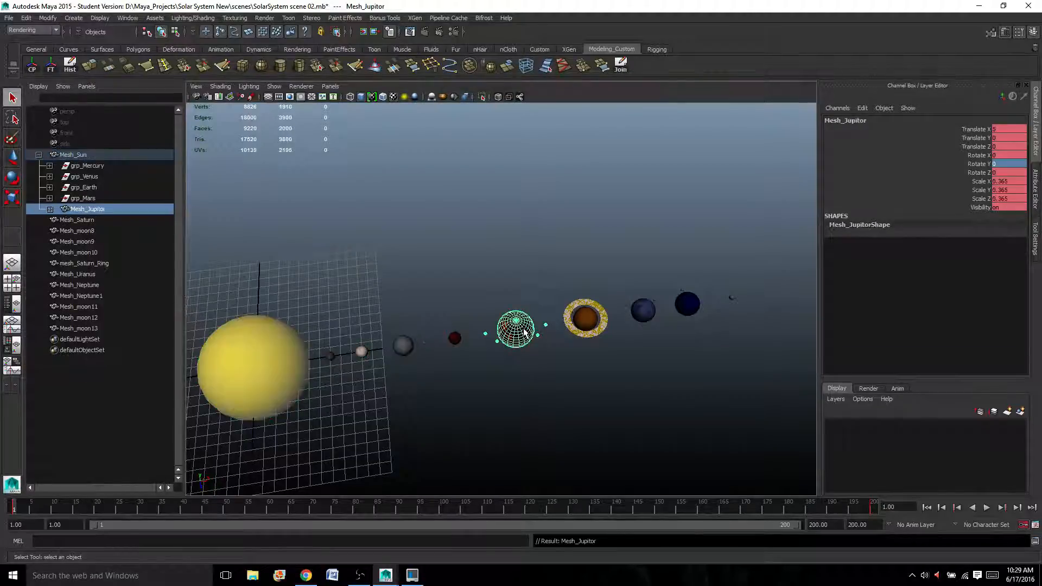
Step: Group Mesh_Jupitor by itself under Mesh_Sun and rename the group grp_Jupitor
left_click(295, 347)
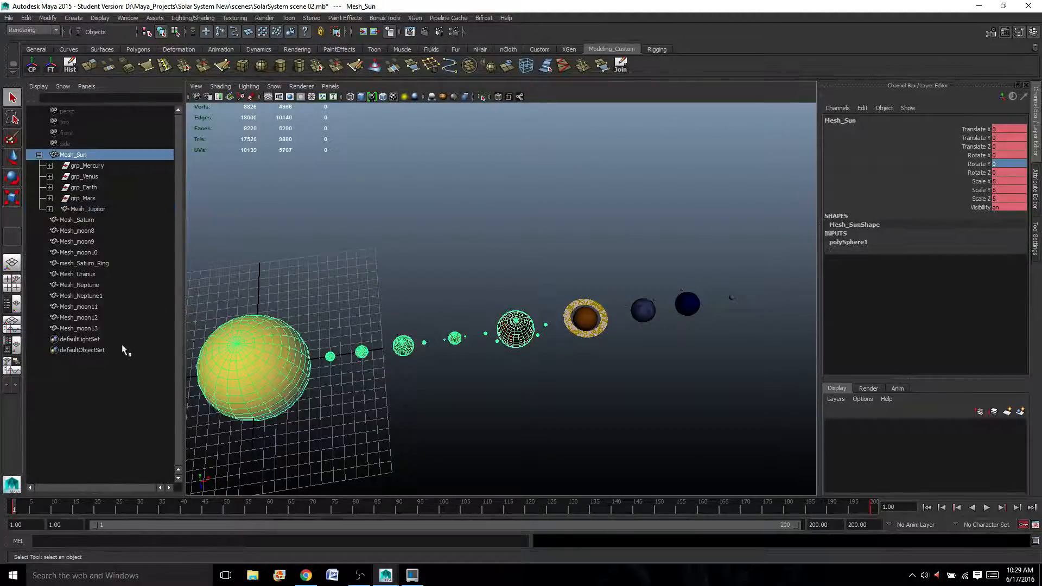
key("alt+v")
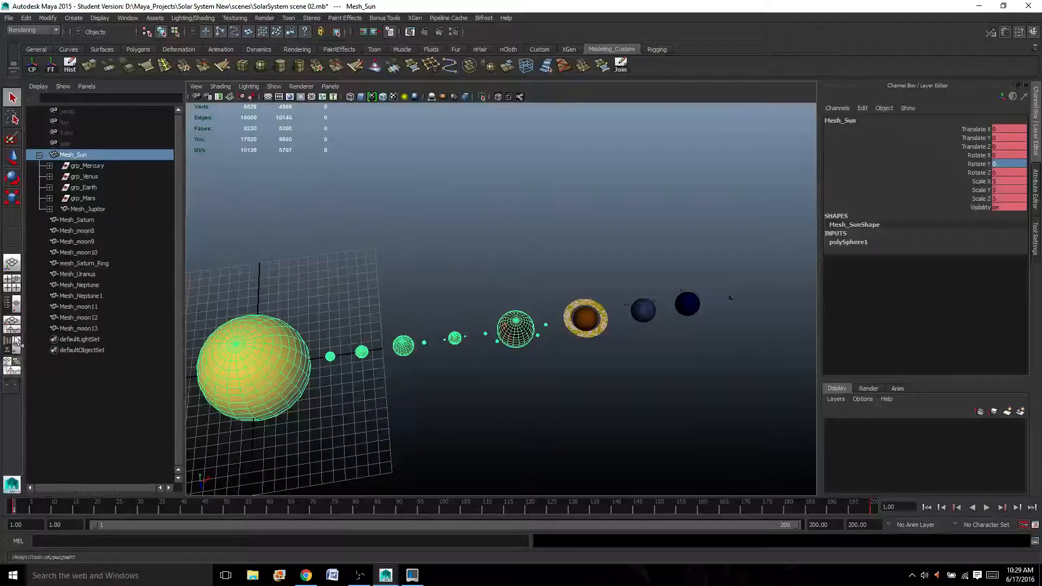
left_click(92, 210)
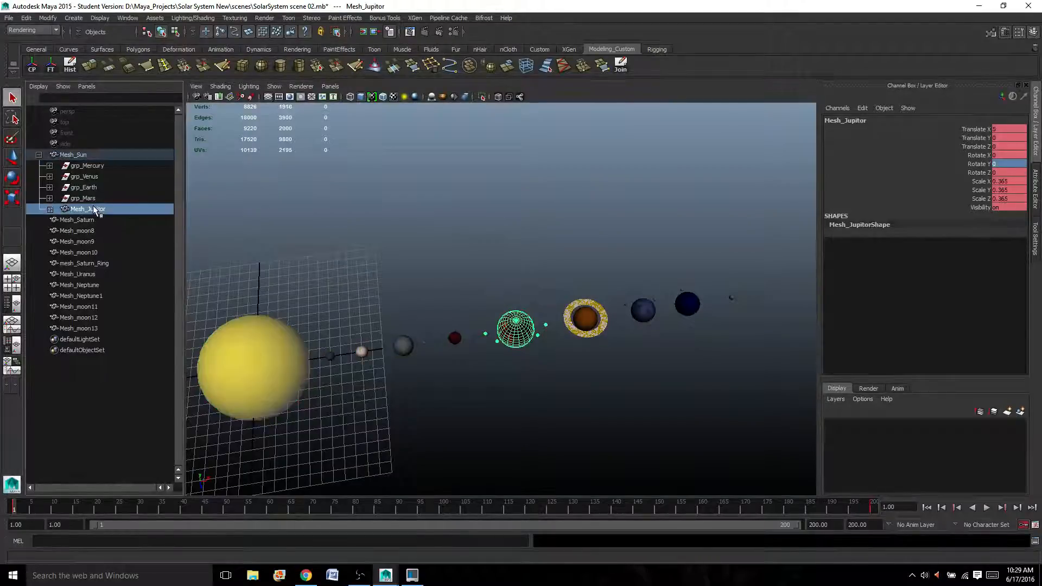
key("ctrl+g")
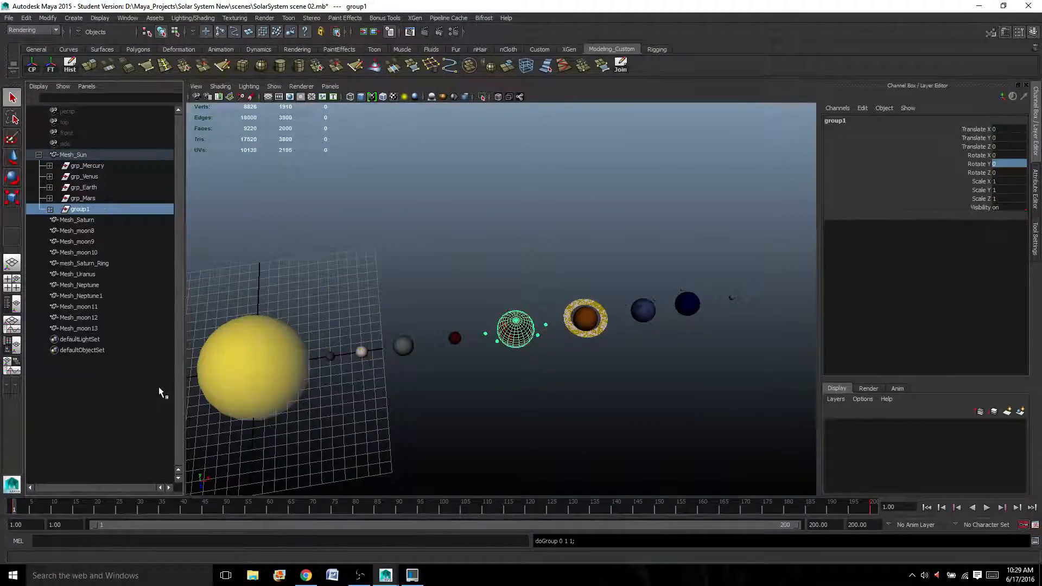
double_click(81, 210)
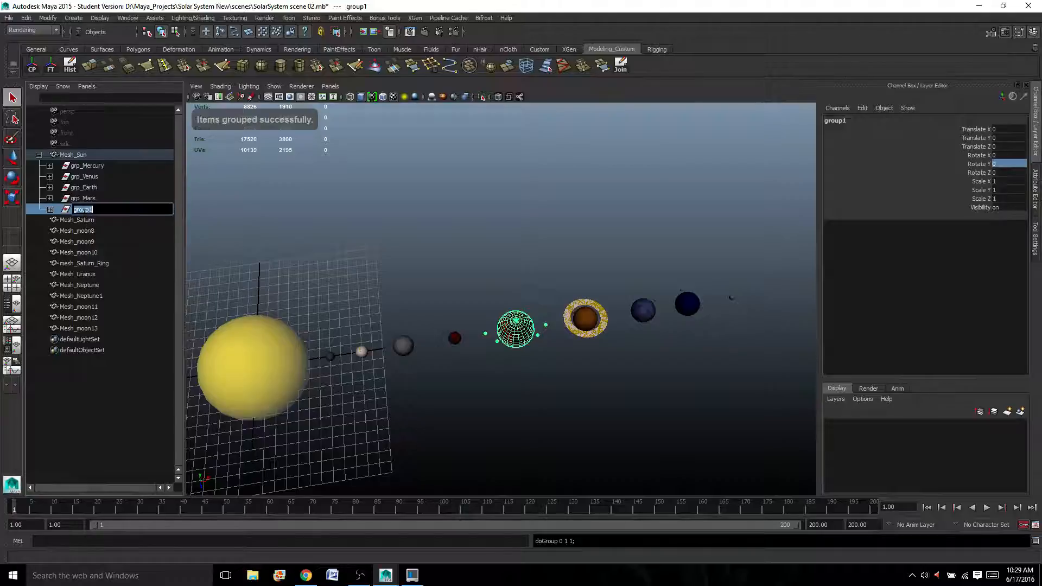
type("grp")
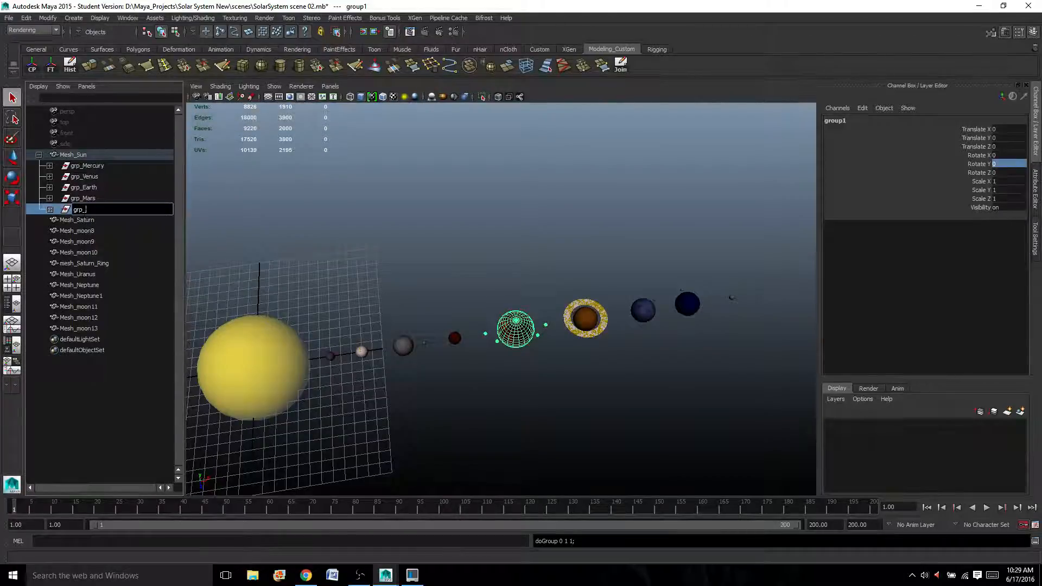
type("_Jupitor")
key("Return")
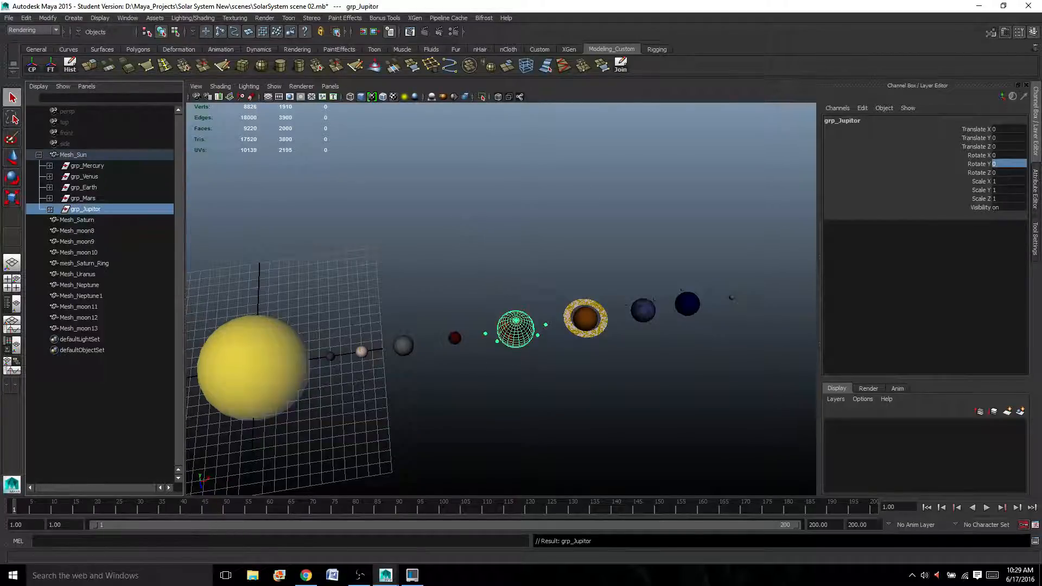
Step: Key grp_Jupitor's channels at frame 1 and set its Rotate Y to 600 at frame 200
key("alt+v")
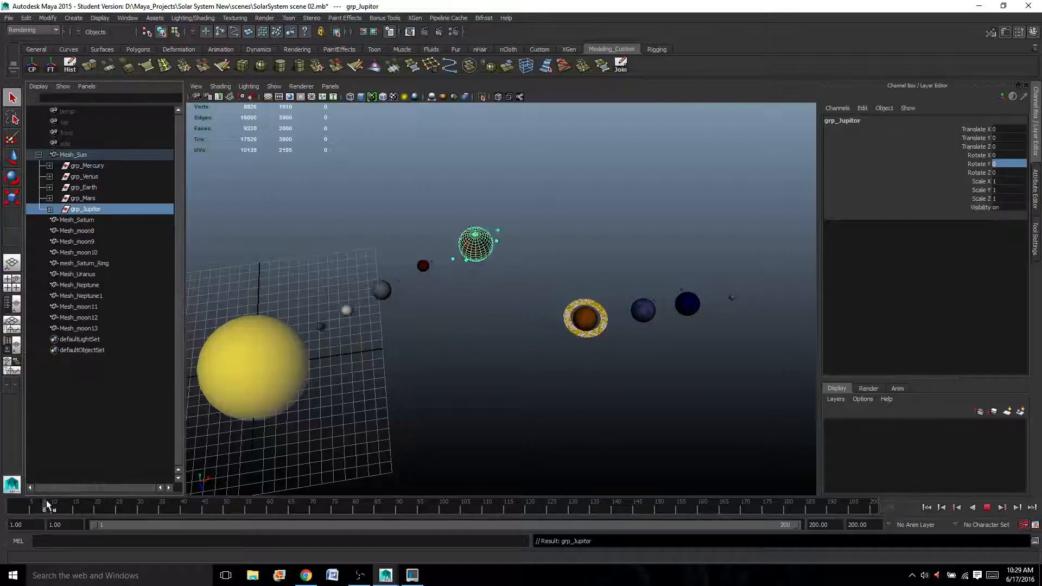
left_click_drag(47, 501, 8, 510)
key("s")
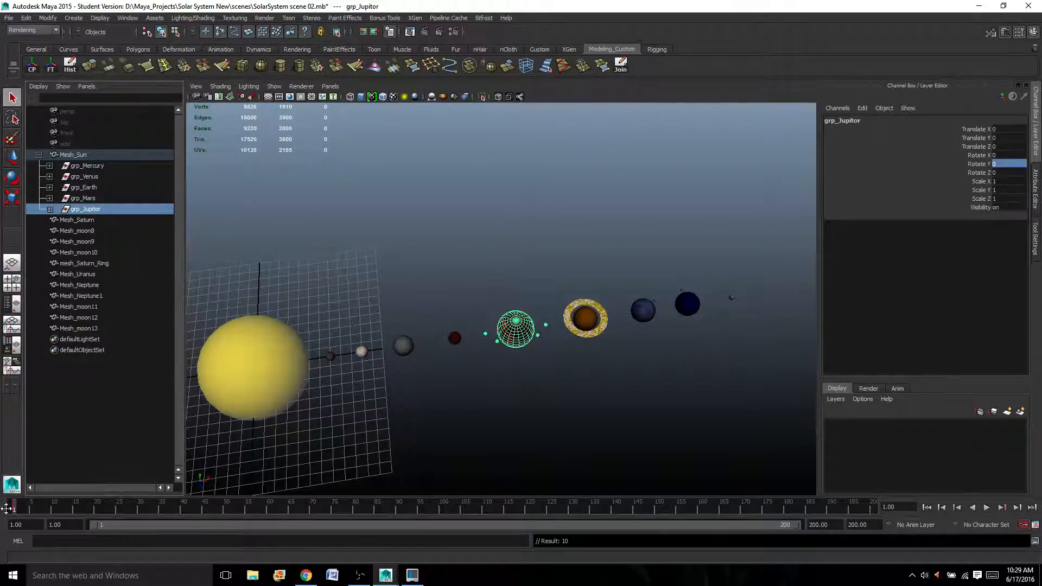
key("alt+v")
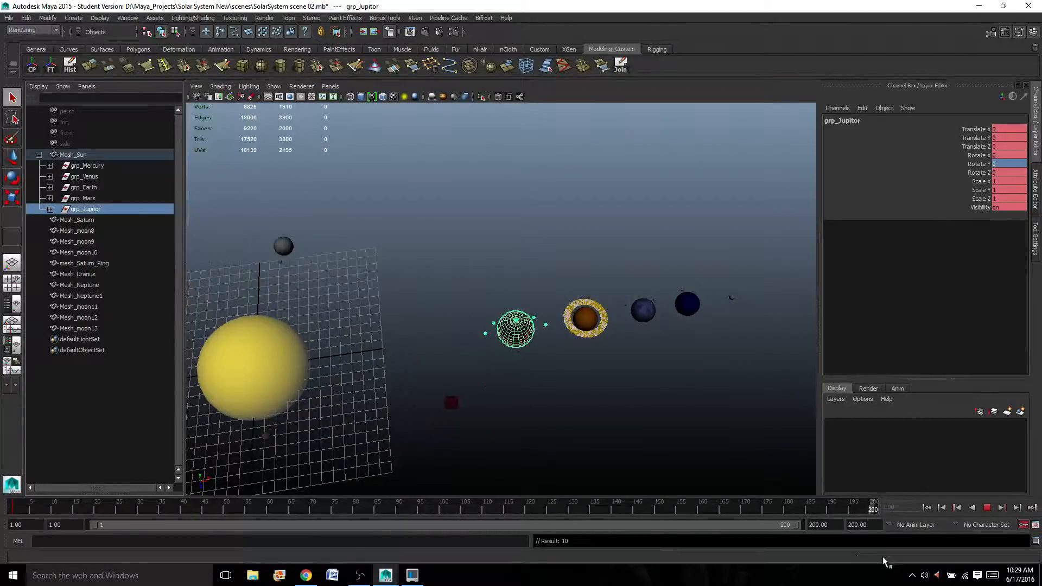
left_click(1006, 165)
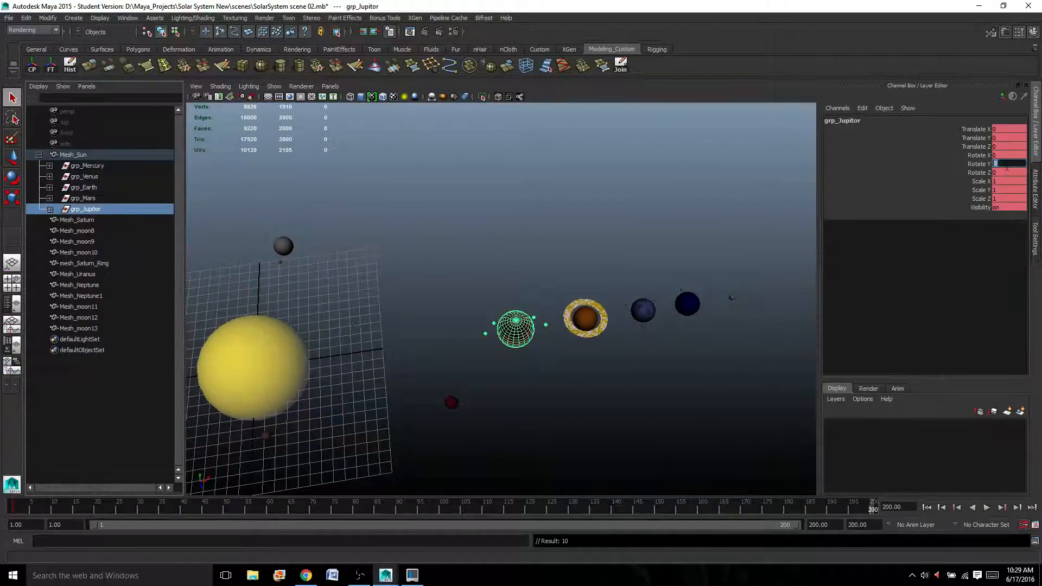
type("600")
key("Return")
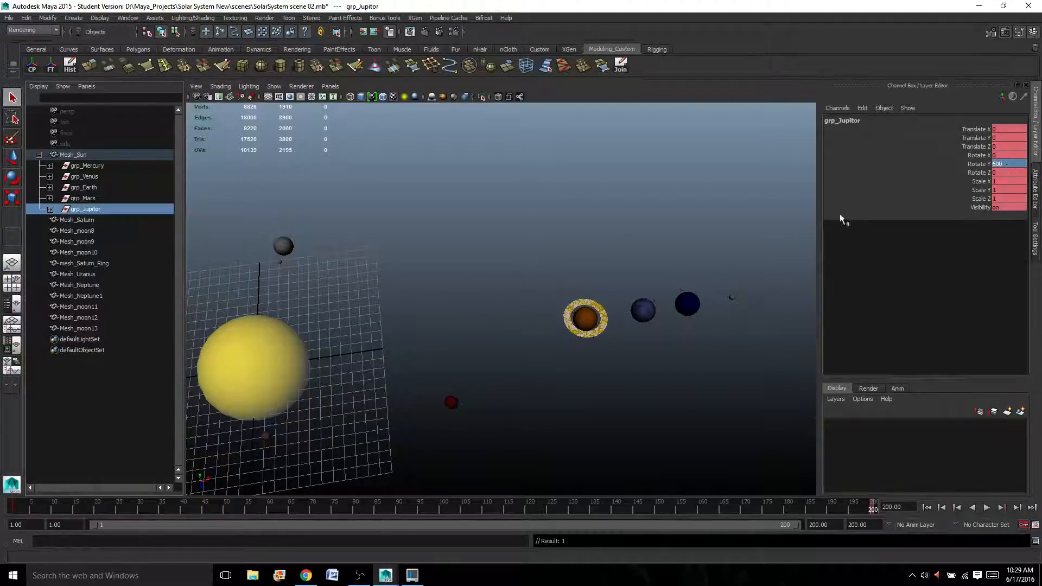
Step: Play back the animation to check Jupiter's orbit around the sun, and return to frame 1
scroll(442, 384, "down", 5)
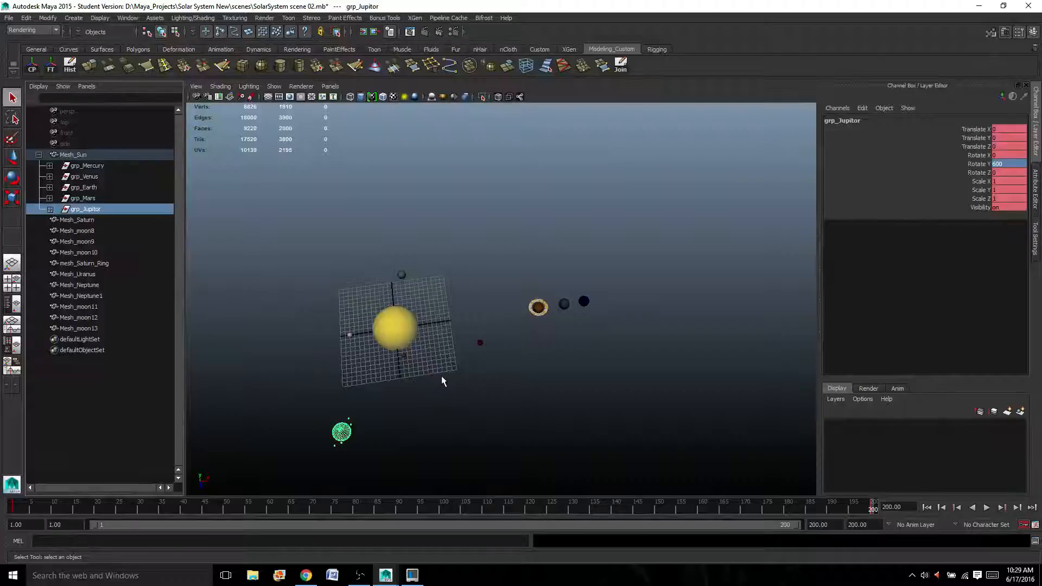
scroll(440, 375, "up", 2)
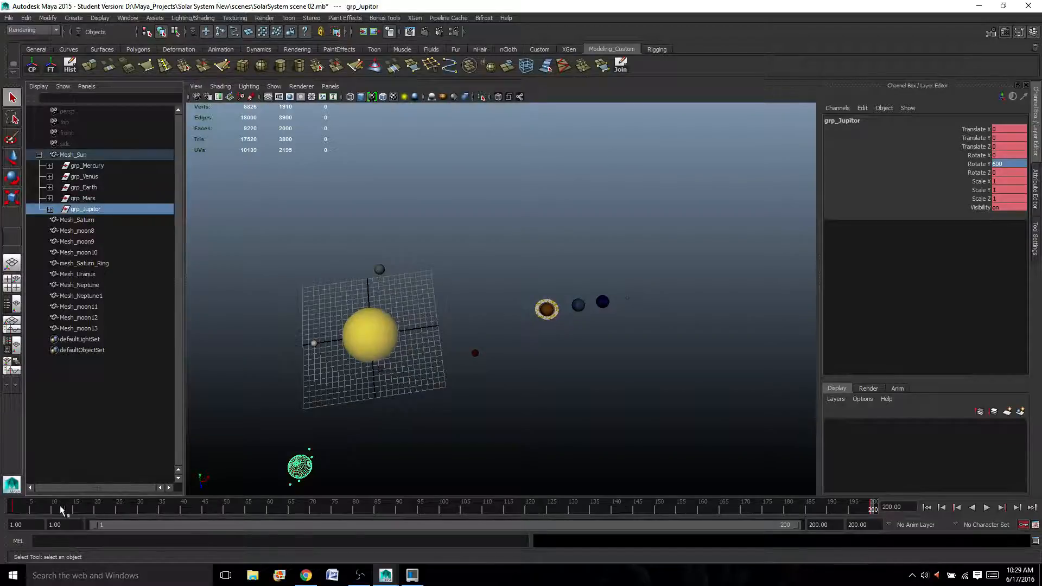
key("alt+v")
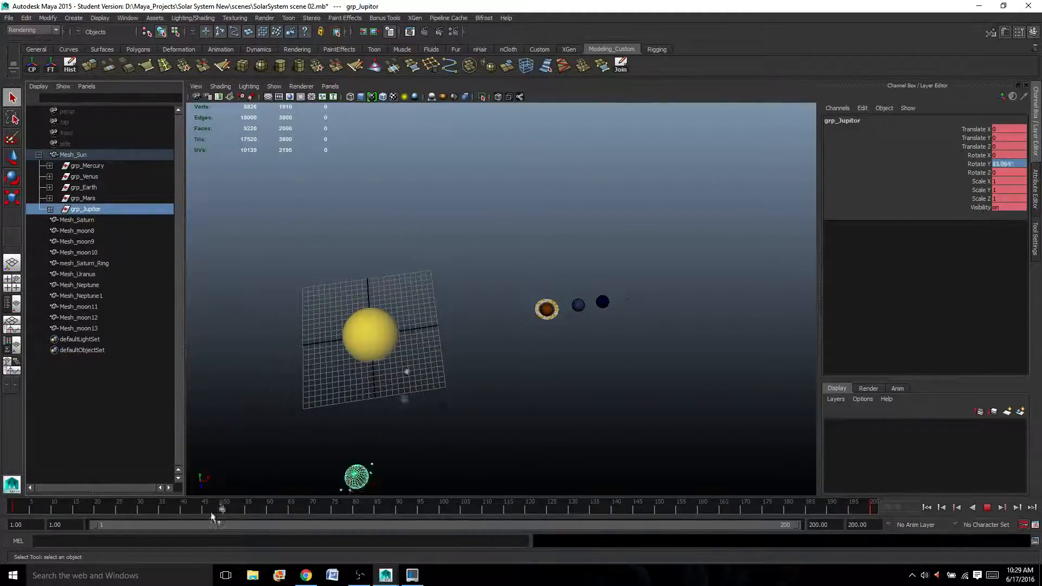
left_click(14, 509)
Step: Set a key on all of Mesh_Saturn's channels at frame 1
scroll(474, 365, "up", 6)
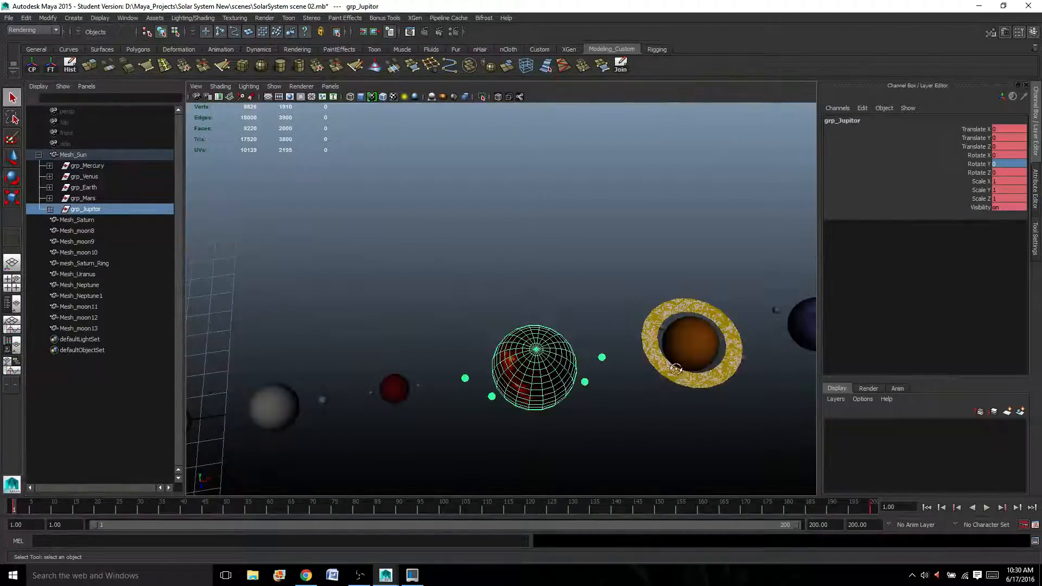
left_click_drag(676, 369, 636, 368, "alt")
middle_click_drag(609, 377, 521, 290, "alt")
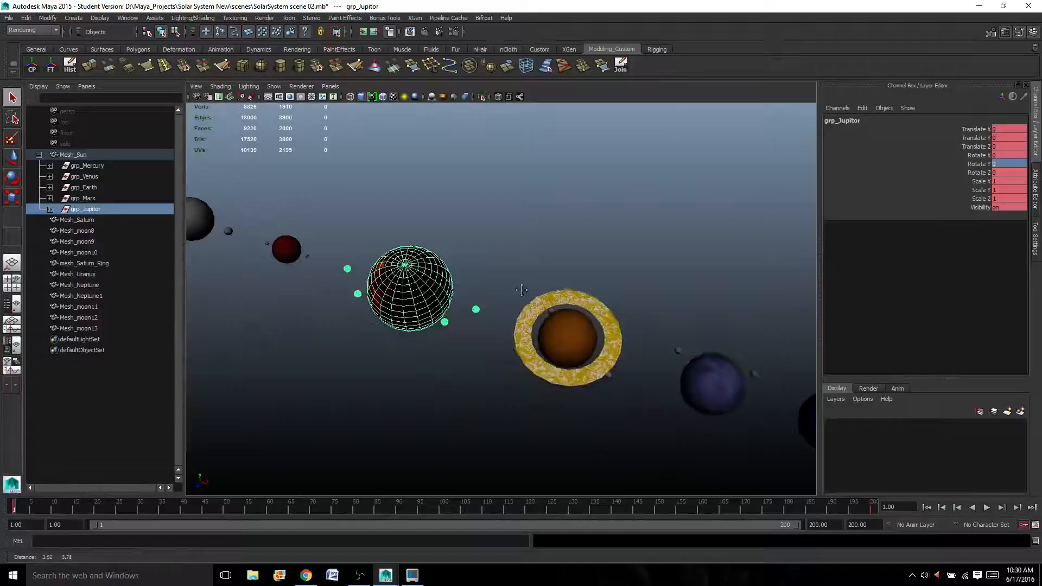
left_click(567, 336)
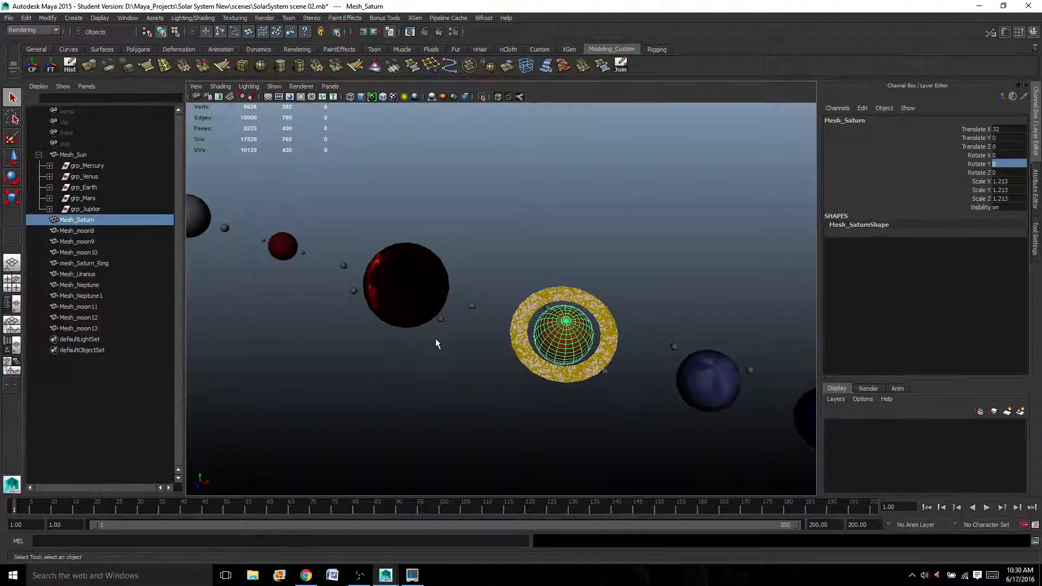
left_click_drag(435, 337, 611, 328, "alt")
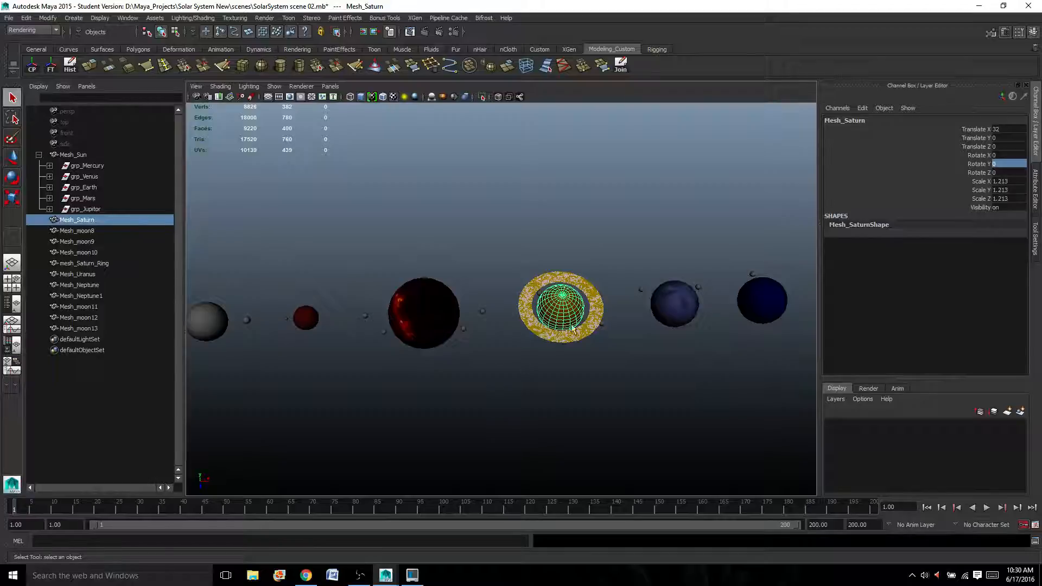
left_click_drag(584, 317, 579, 324, "alt")
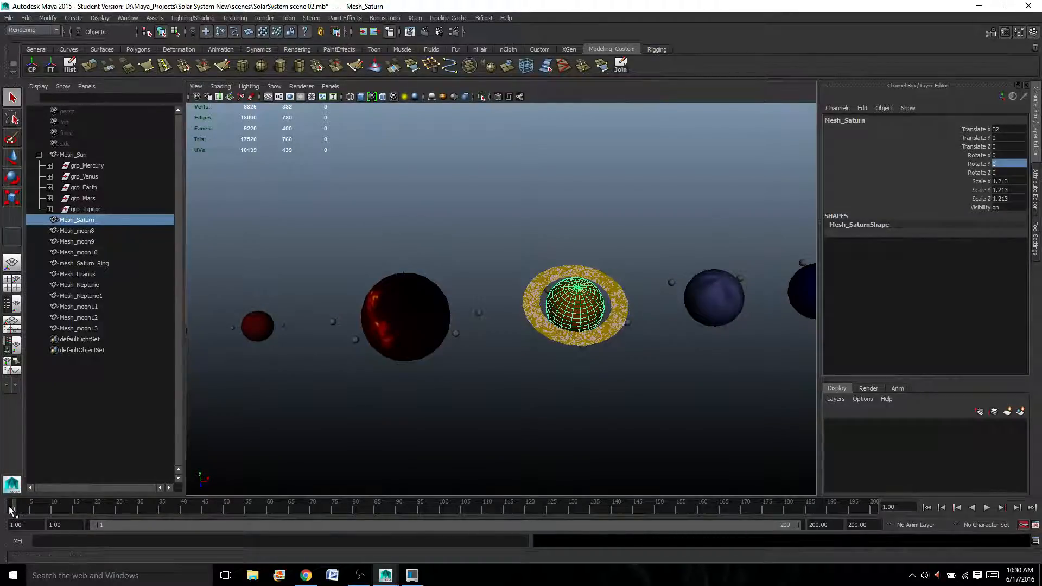
key("s")
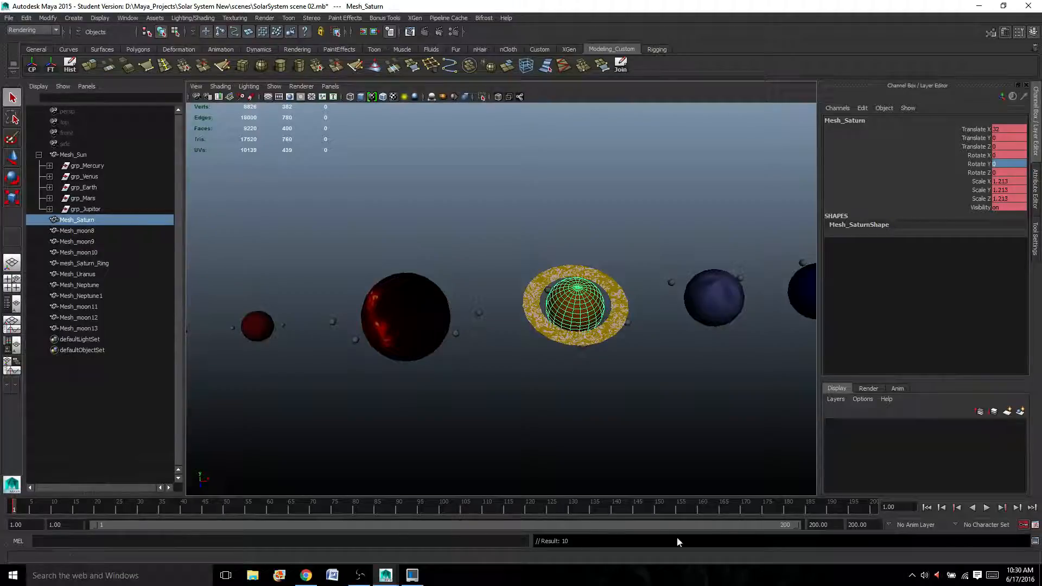
Step: Set Mesh_Saturn's Rotate Y to 900 at frame 200, play back the spin and return to frame 1
left_click(872, 506)
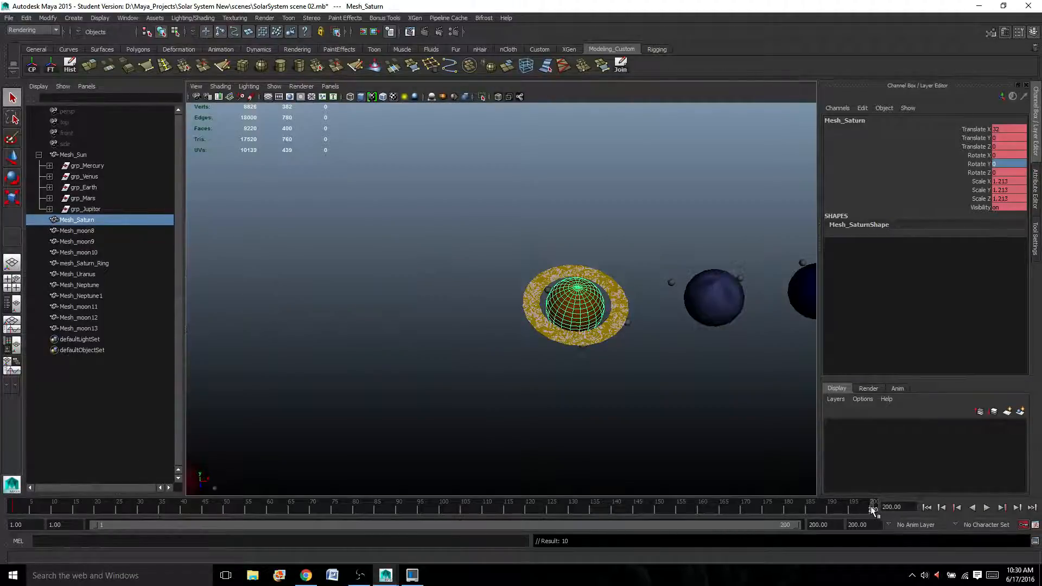
left_click(996, 164)
type("900")
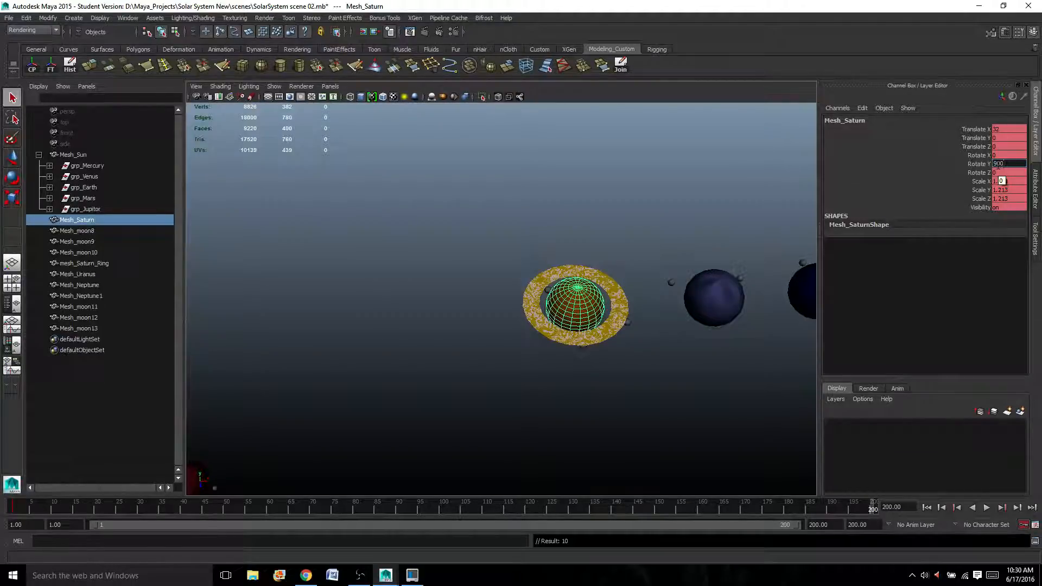
key("Return")
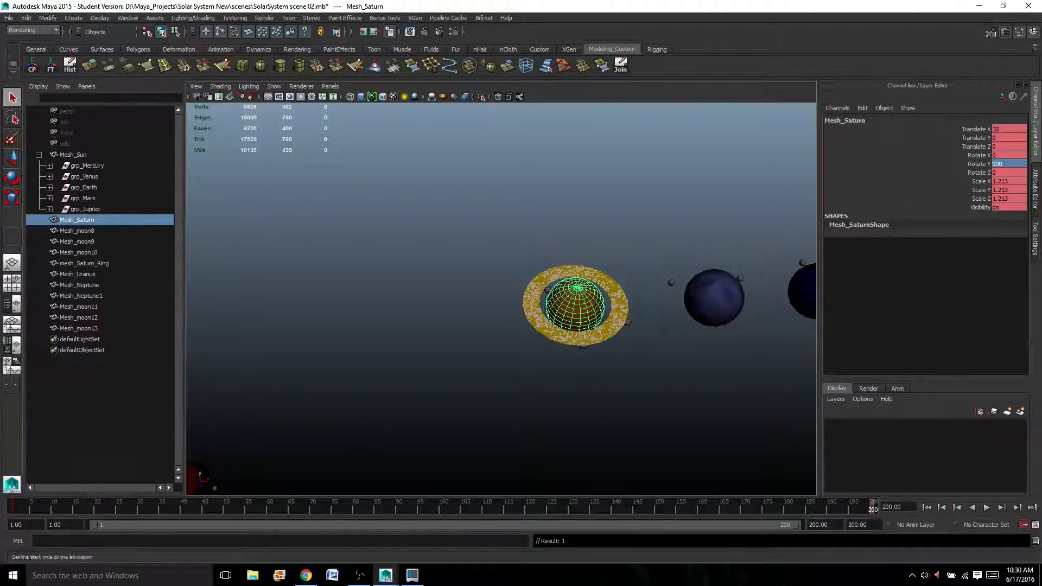
key("alt+v")
key("alt+v")
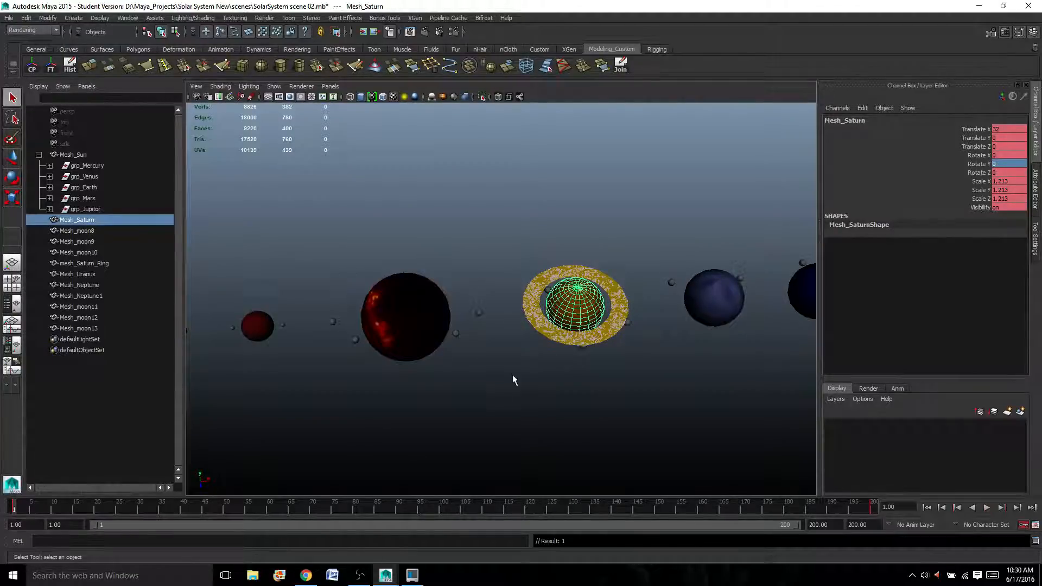
Step: Parent mesh_Saturn_Ring, Mesh_moon8, Mesh_moon9 and Mesh_moon10 to Mesh_Saturn
left_click(625, 313)
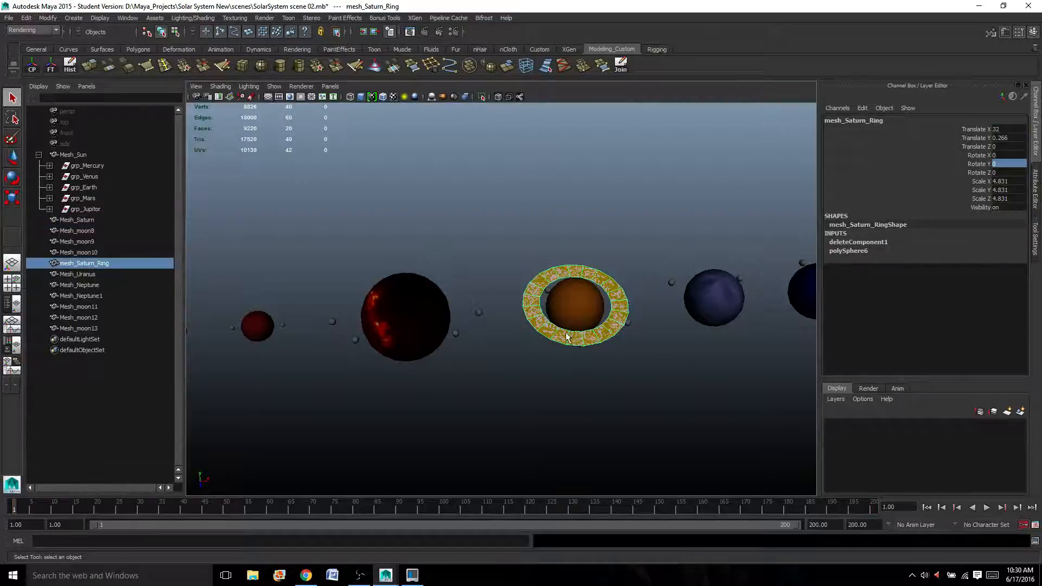
left_click_drag(566, 337, 569, 325, "alt")
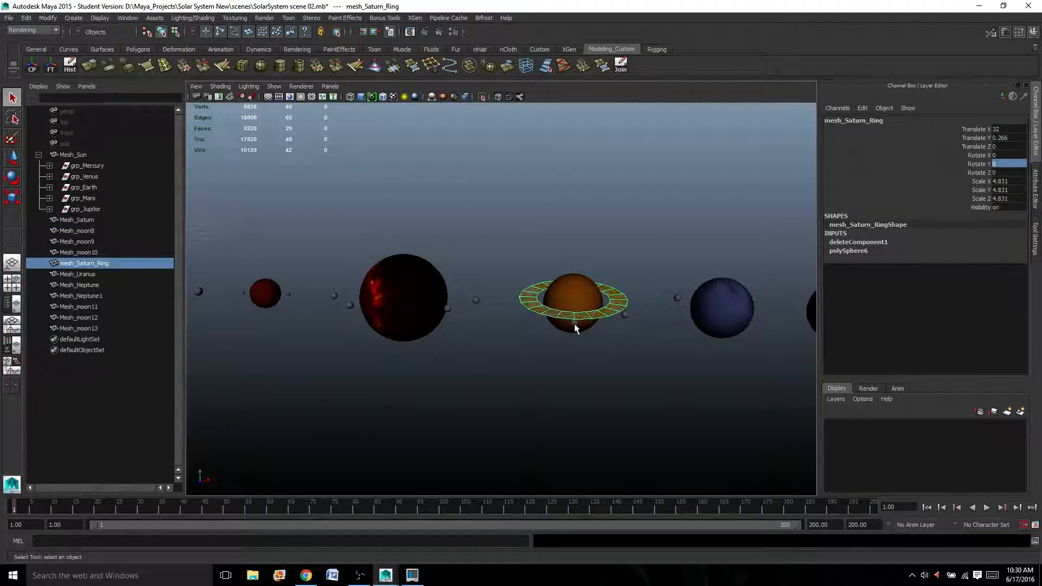
left_click(574, 323, "shift")
left_click(624, 313, "shift")
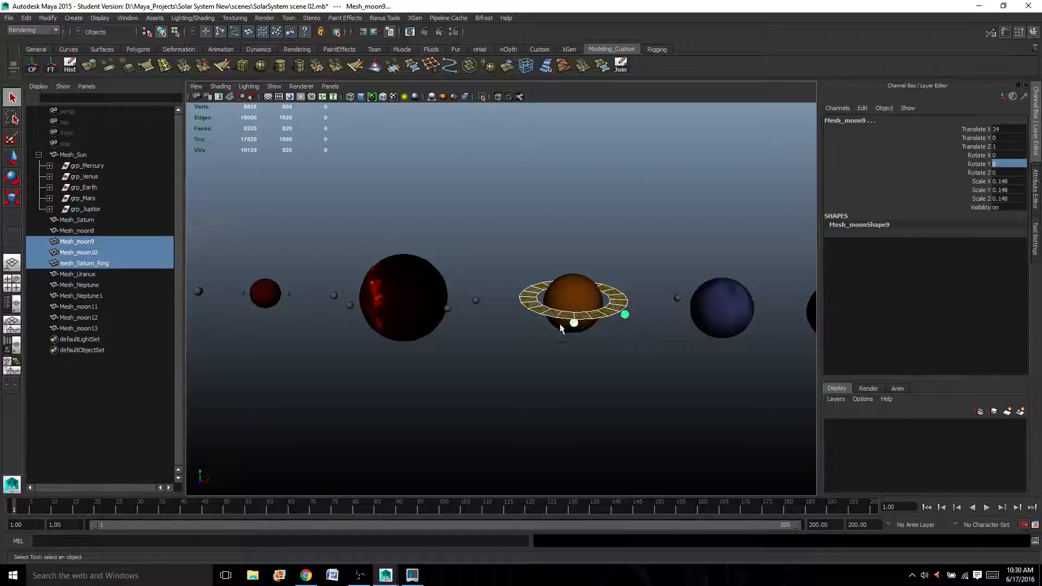
left_click_drag(562, 326, 586, 342, "alt")
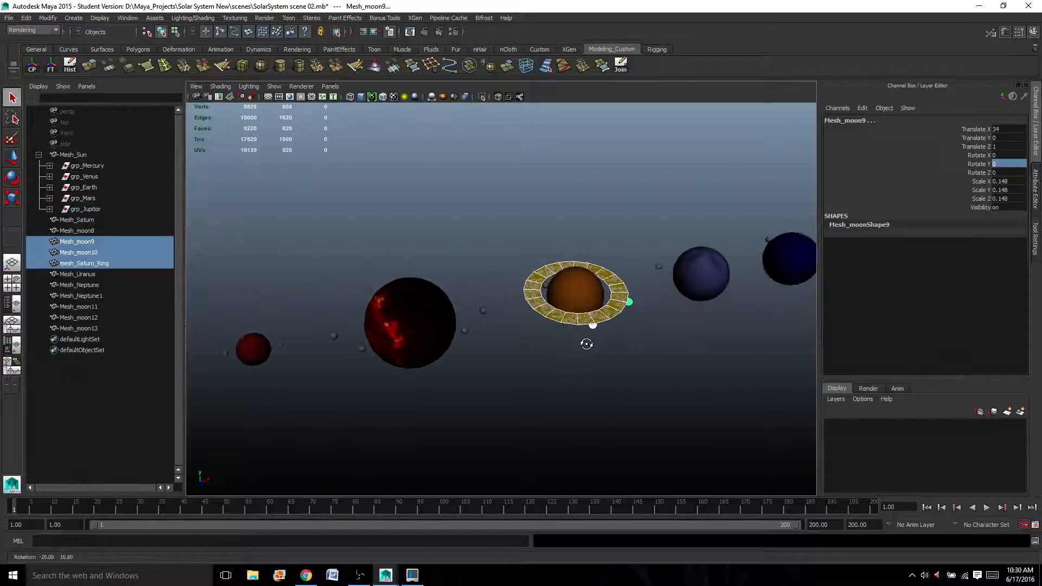
left_click(547, 286, "shift")
left_click(547, 285, "shift")
left_click(543, 286, "shift")
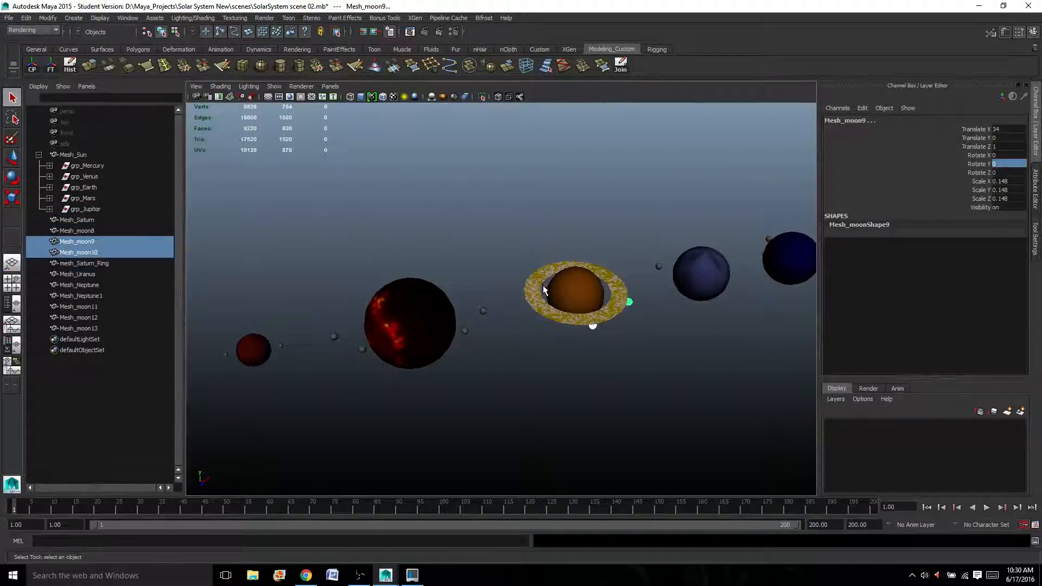
left_click(543, 286, "shift")
left_click(542, 287, "shift")
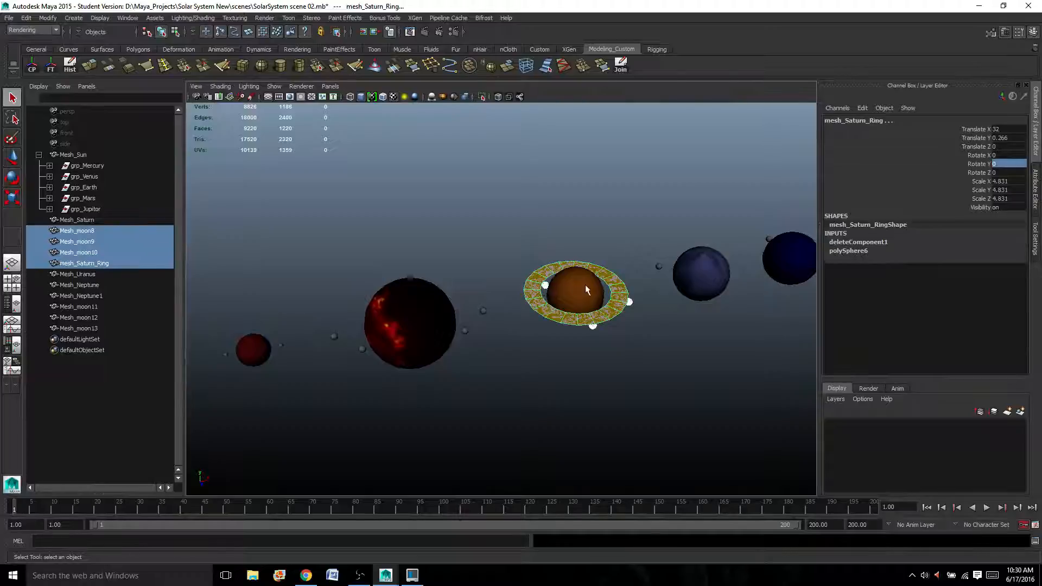
left_click(564, 295, "shift")
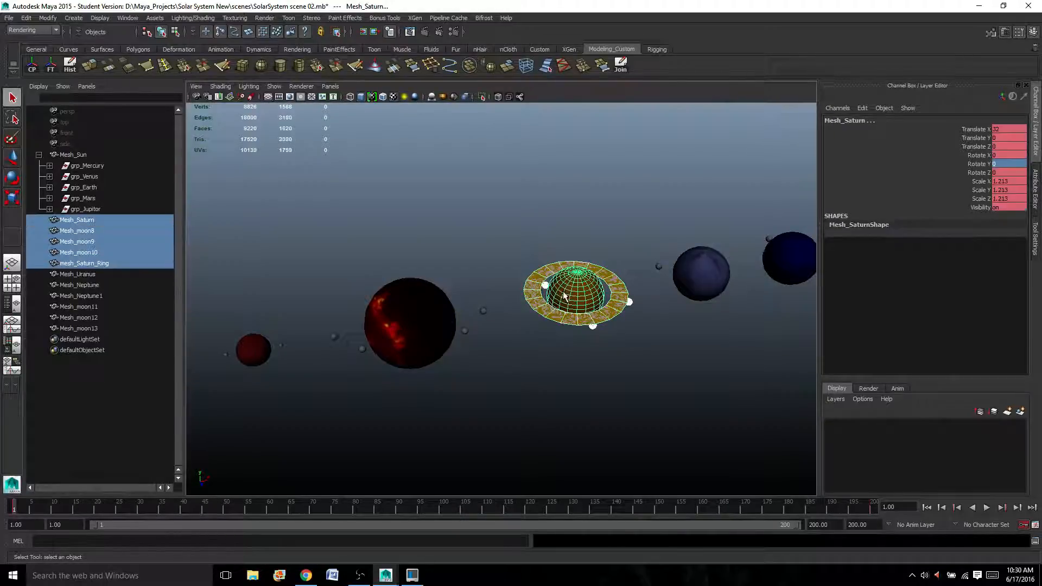
key("p")
Step: Parent Mesh_Saturn, together with its ring and moons, to Mesh_Sun
left_click(564, 296)
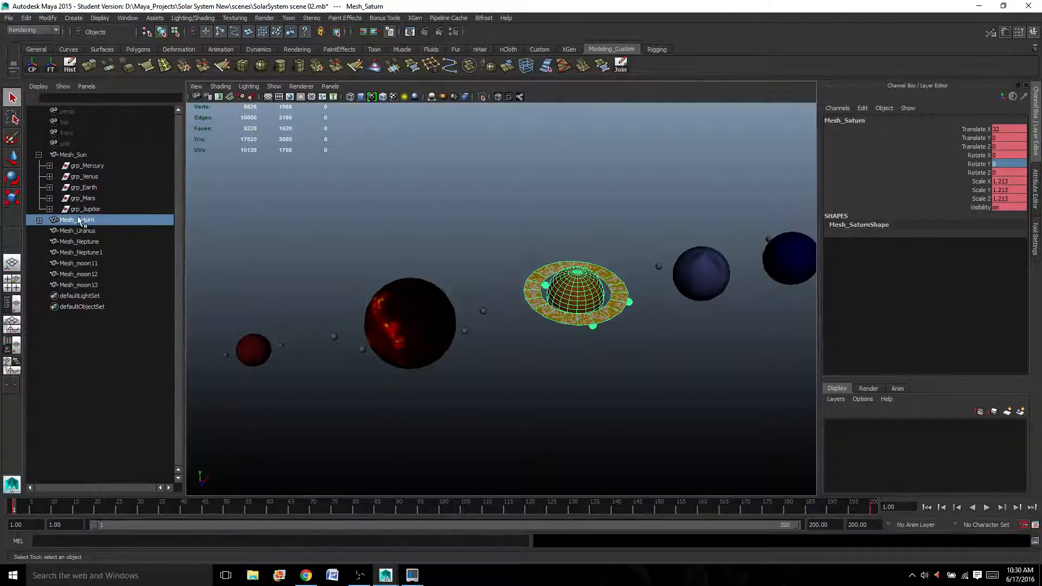
left_click_drag(525, 321, 279, 352, "alt")
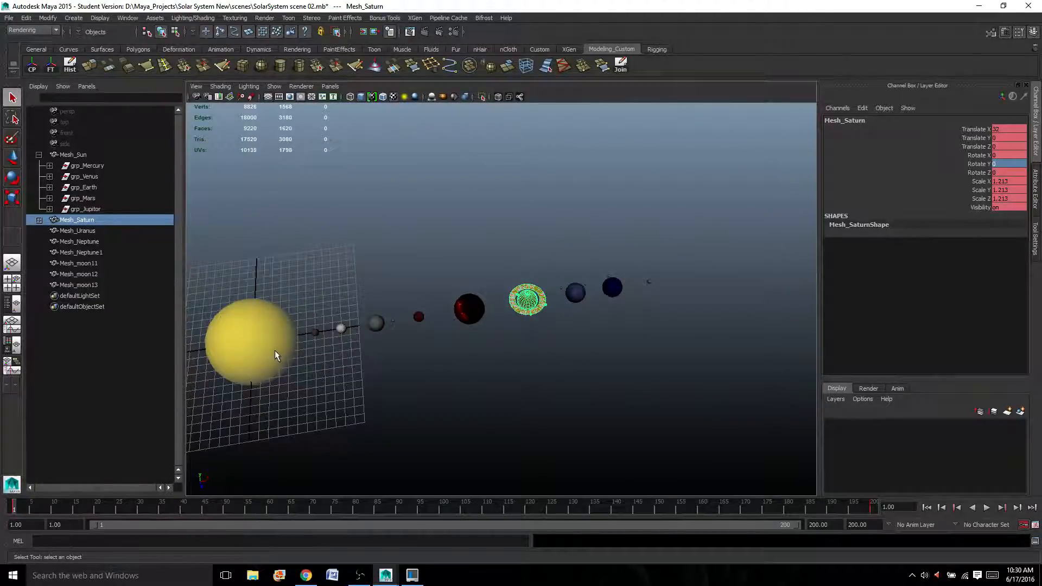
left_click(271, 347, "shift")
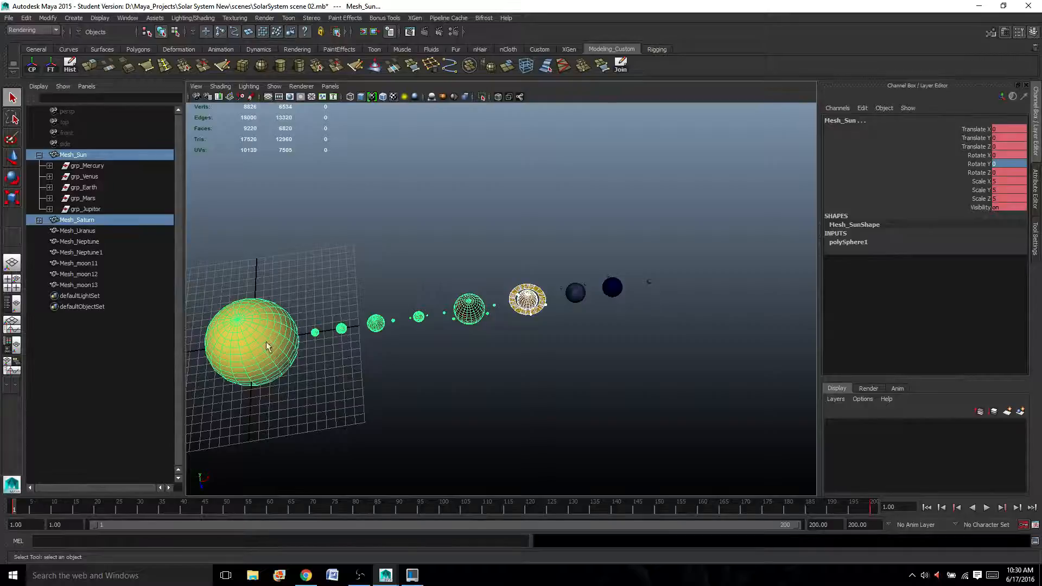
key("p")
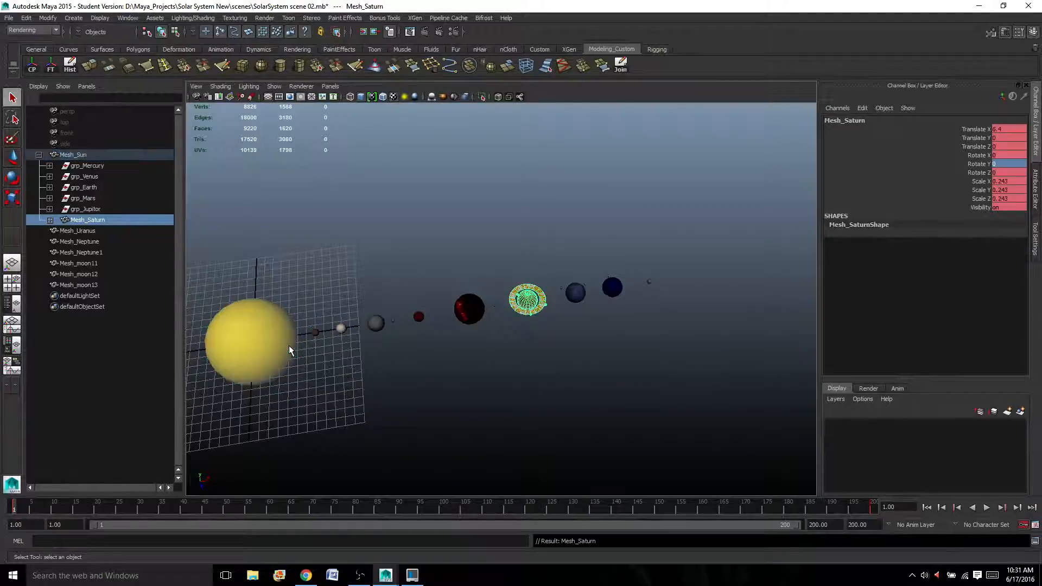
Step: Select Mesh_Sun and play back the animation to check that Saturn follows its rotation, then return to frame 1
left_click(289, 346)
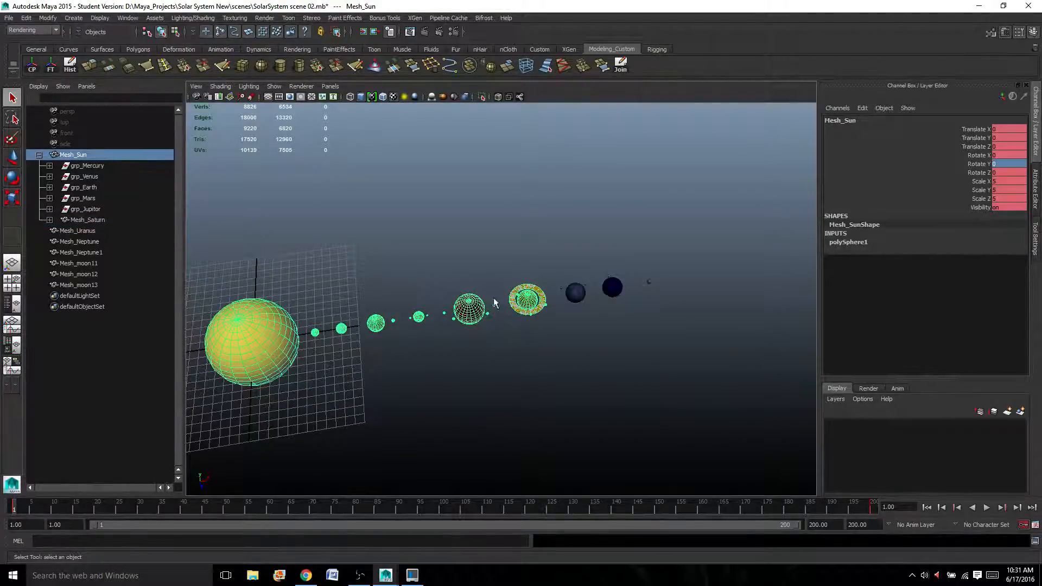
key("alt+v")
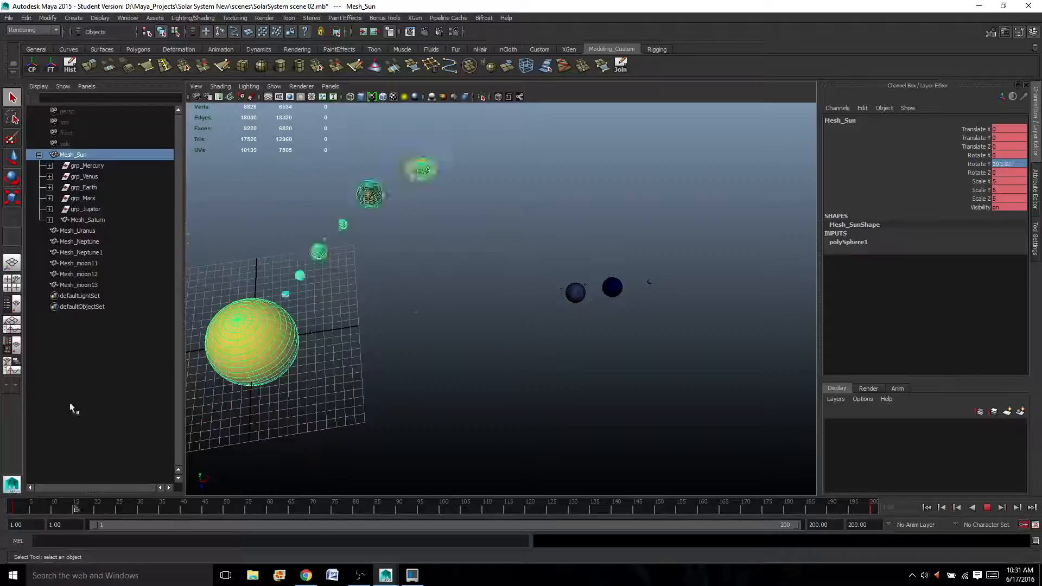
key("Escape")
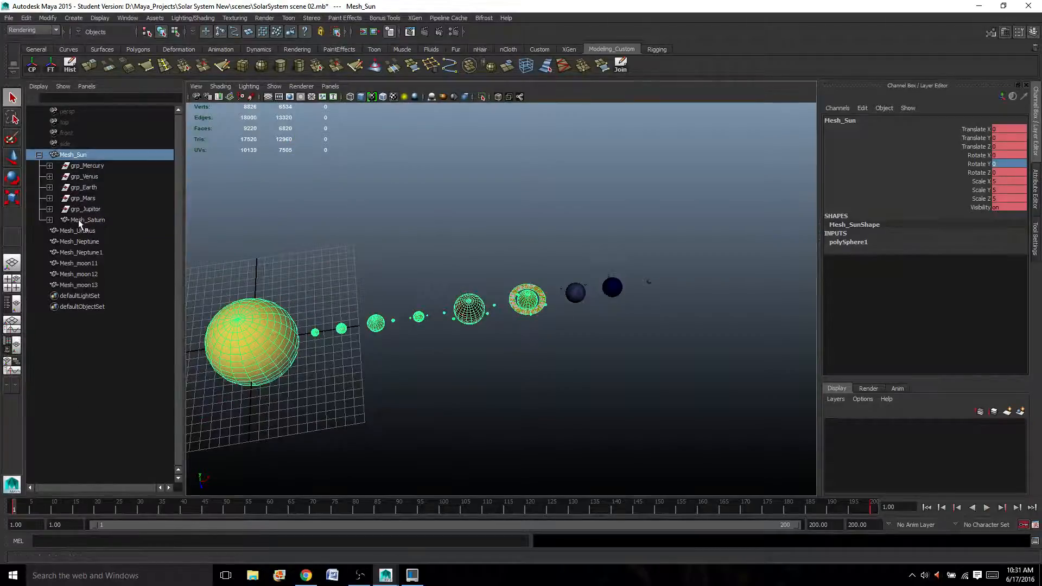
Step: Group Mesh_Saturn under Mesh_Sun and name the group grp_Saturn
left_click(78, 219)
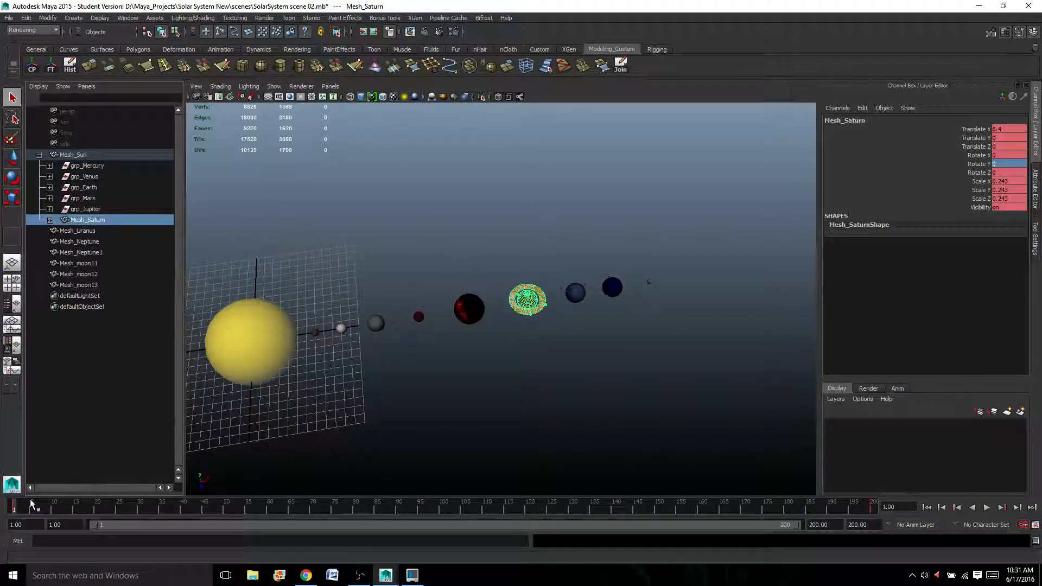
key("ctrl+g")
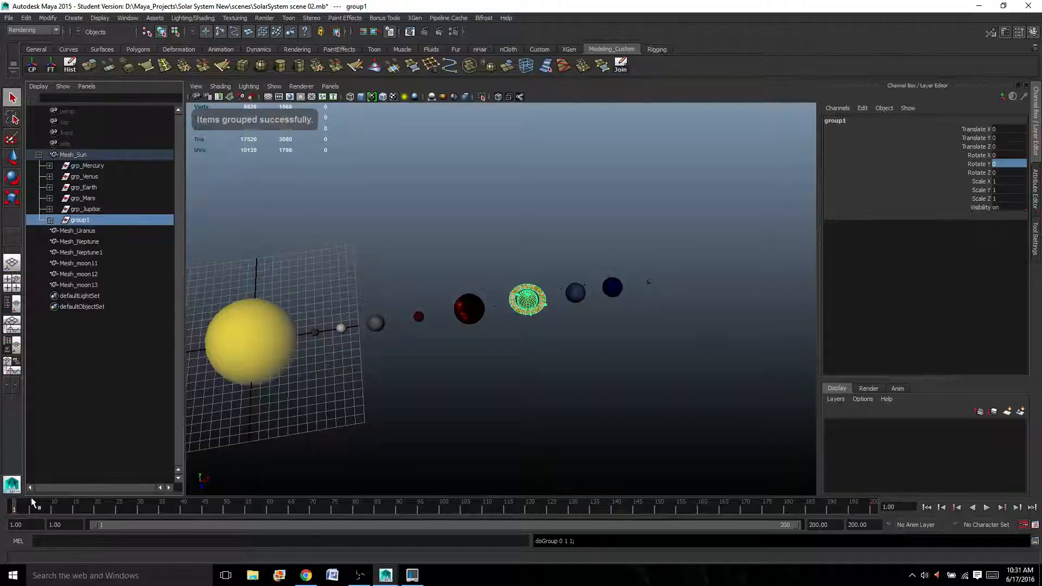
double_click(81, 219)
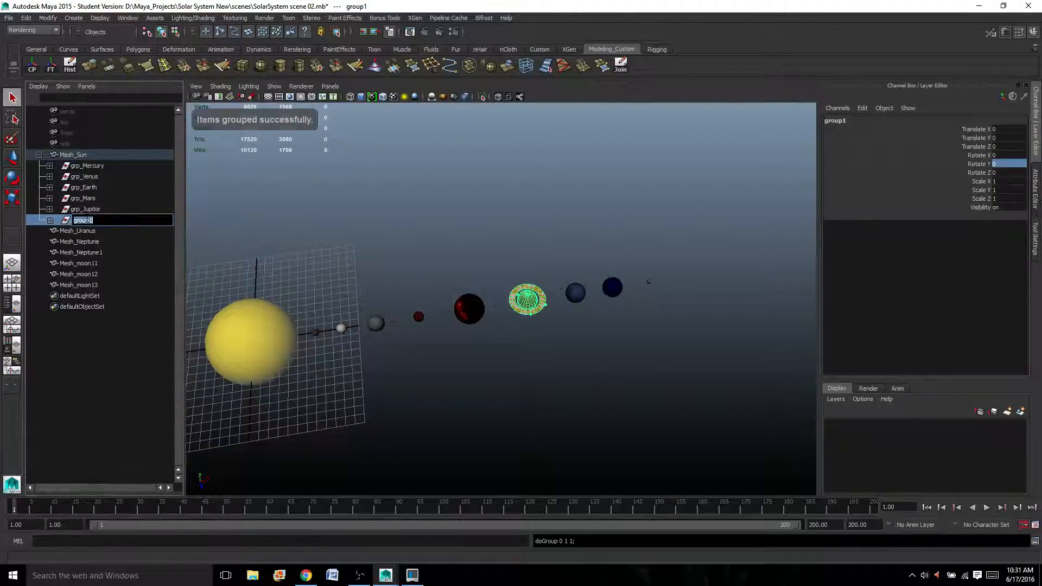
type("grp_Sa")
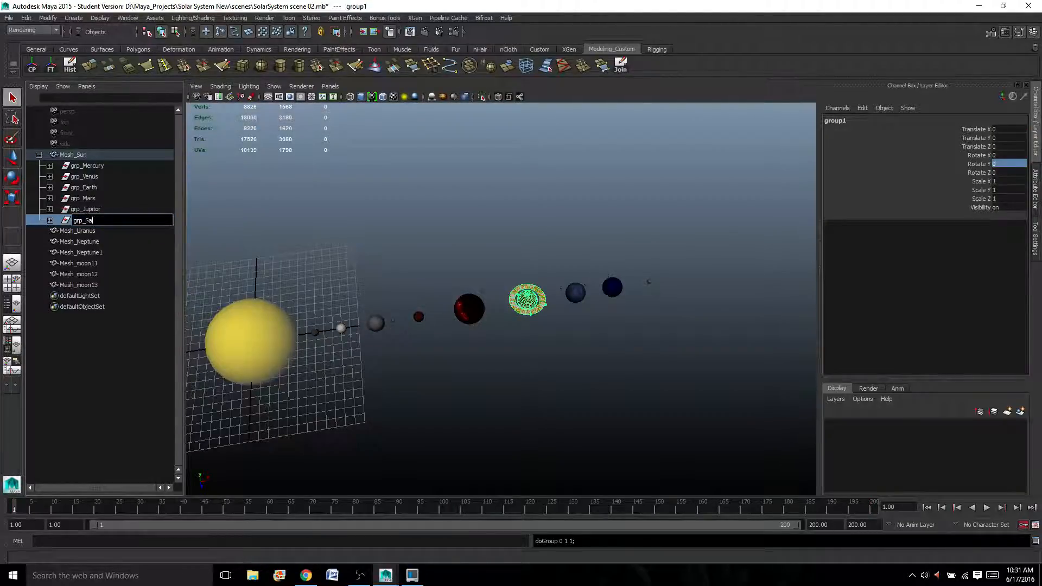
type("turn")
key("Return")
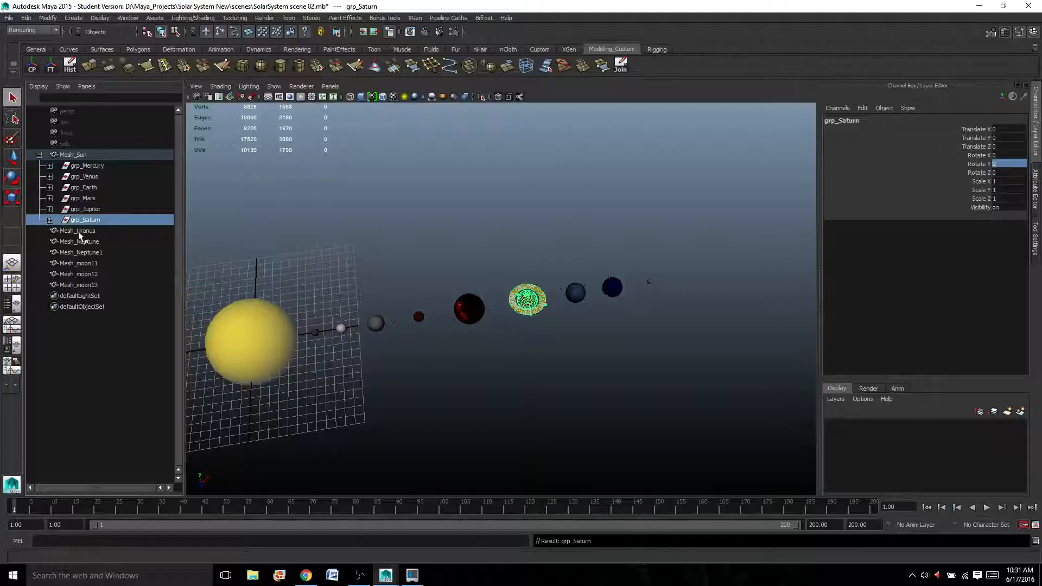
Step: Key all of grp_Saturn's channels at frame 1 and set its Rotate Y to 500 at frame 200
key("s")
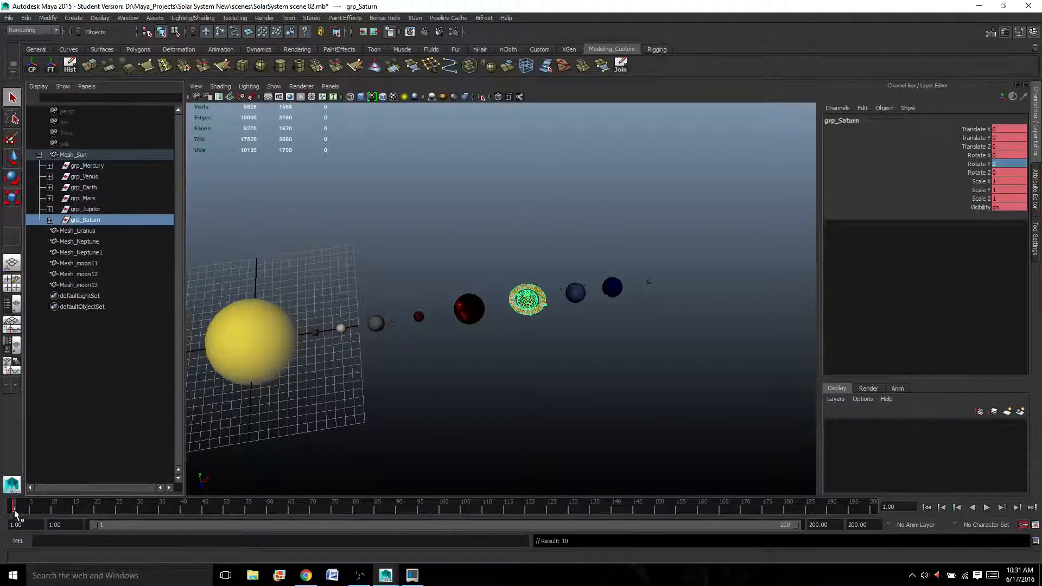
left_click(871, 507)
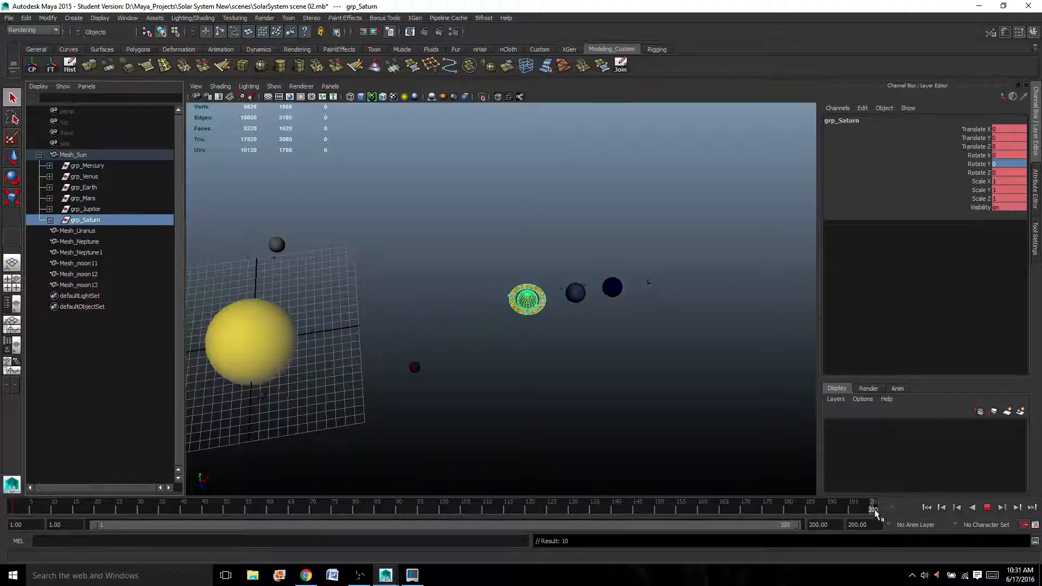
left_click(1005, 164)
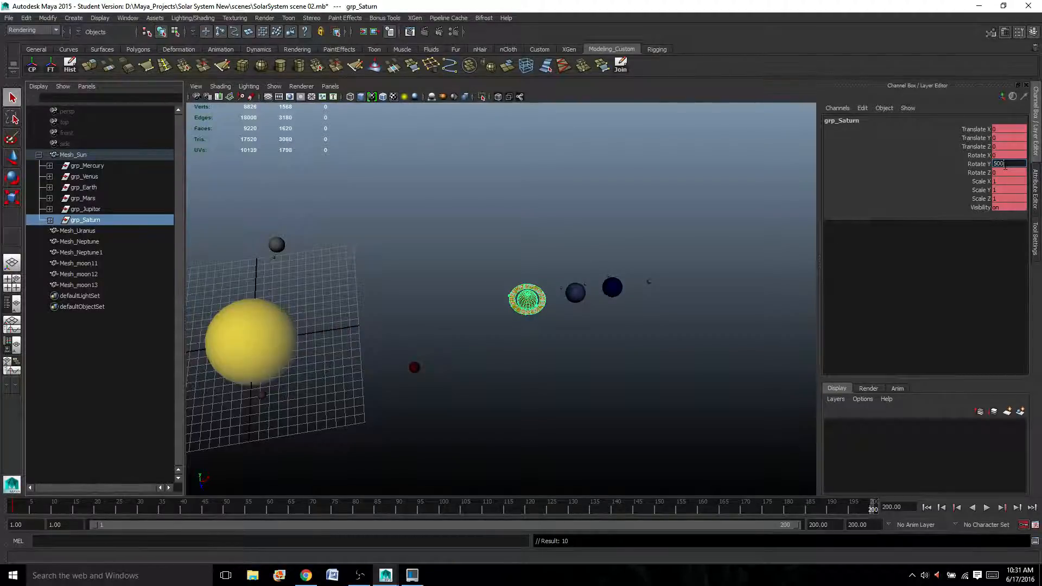
key("Return")
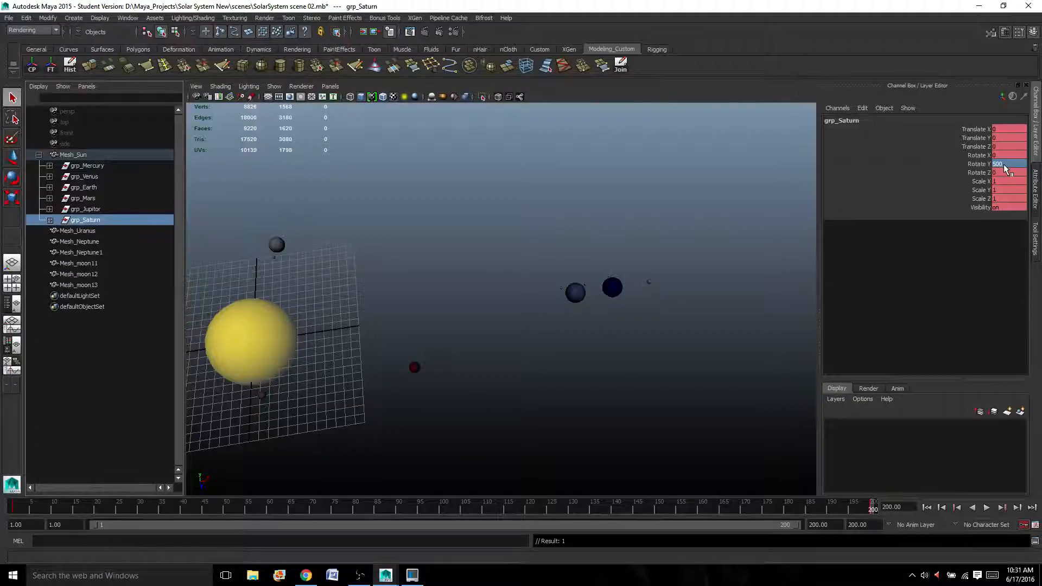
Step: Play back the animation to check Saturn's orbit around the sun, and return to frame 1
scroll(294, 399, "down", 3)
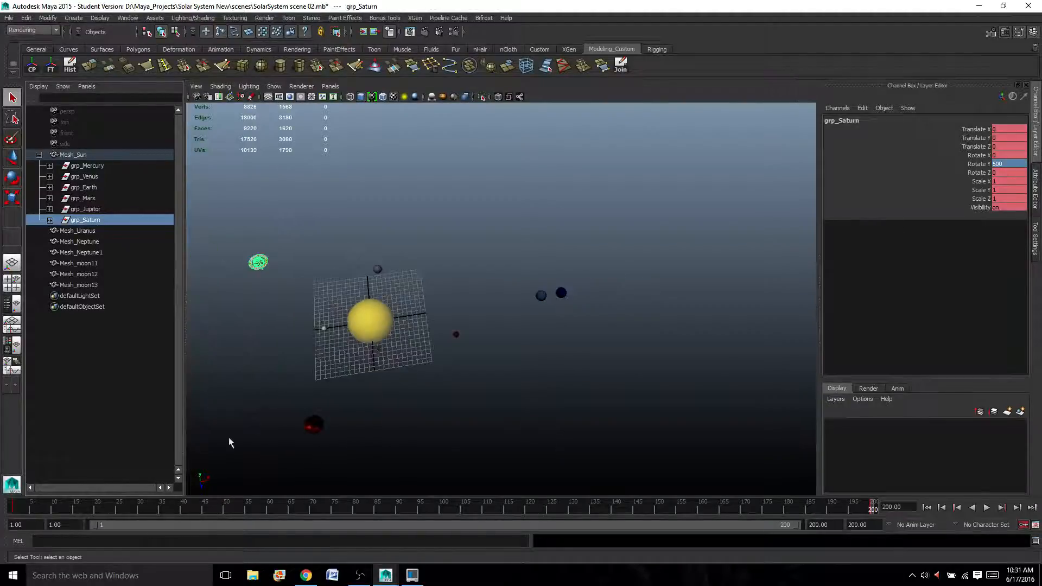
key("alt+v")
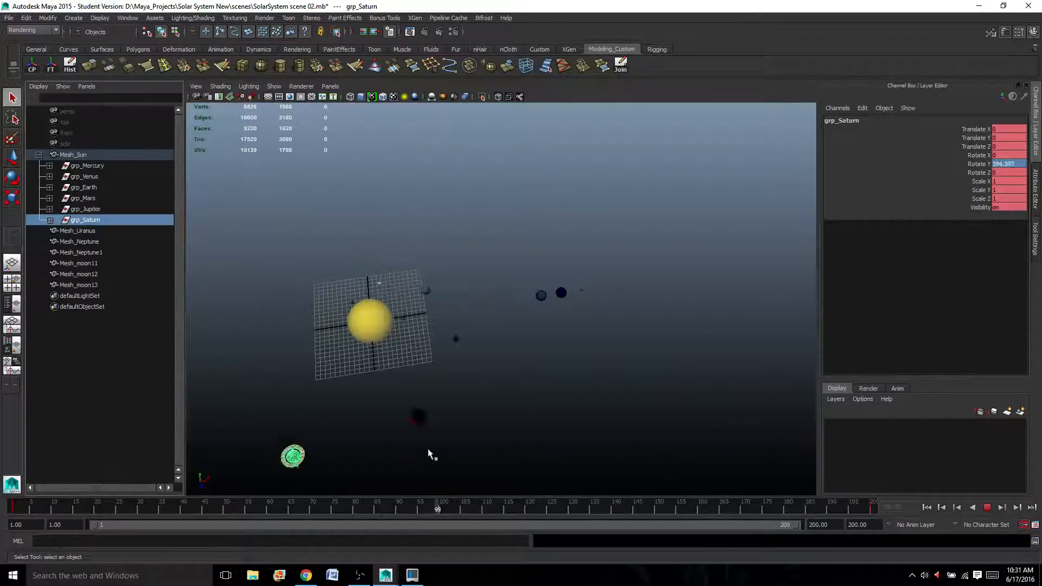
left_click_drag(238, 449, 4, 419)
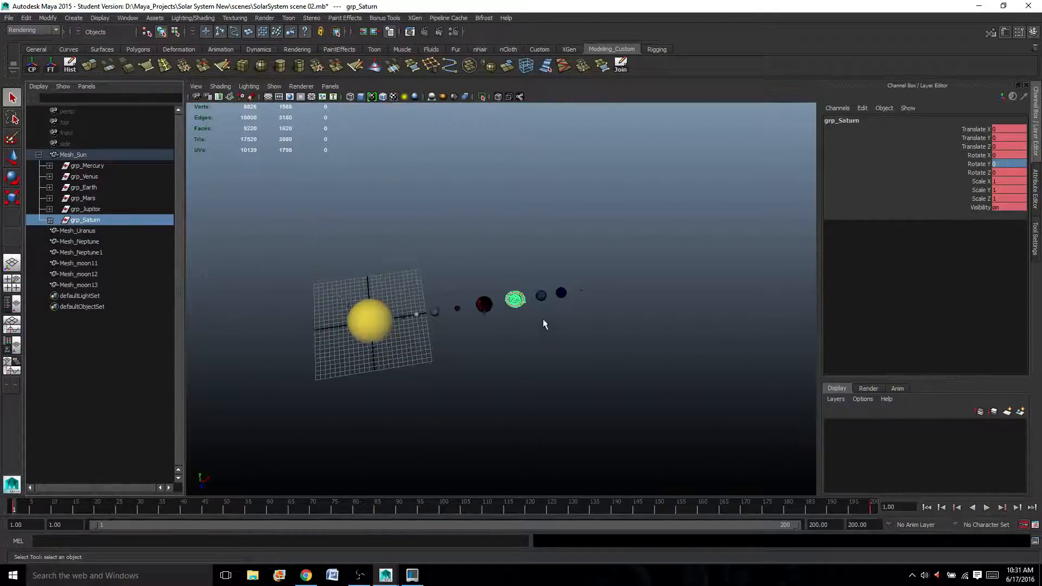
scroll(548, 330, "up", 6)
middle_click_drag(561, 327, 484, 348, "alt")
scroll(484, 348, "up", 2)
left_click_drag(505, 309, 472, 277, "alt")
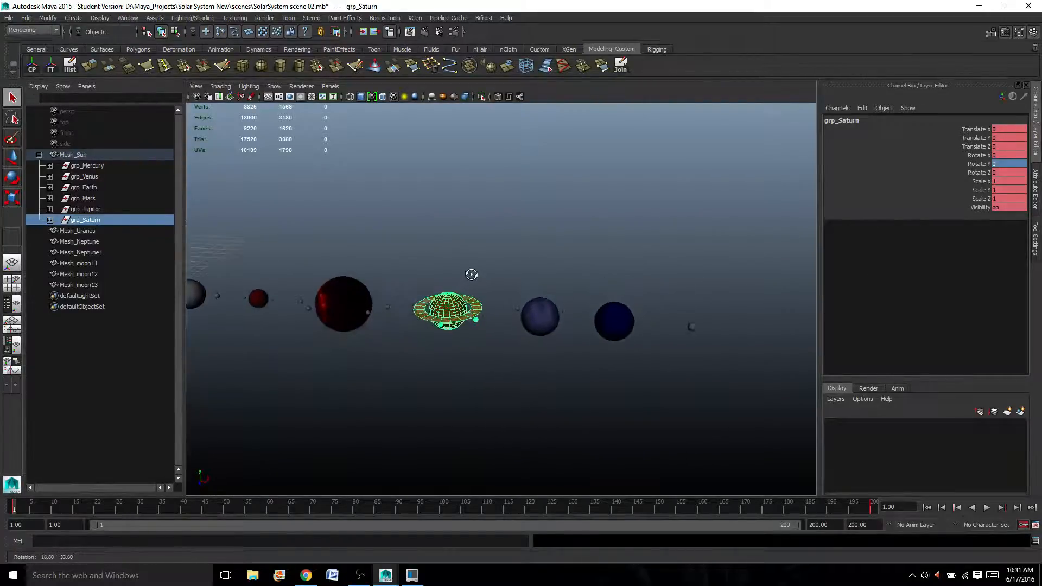